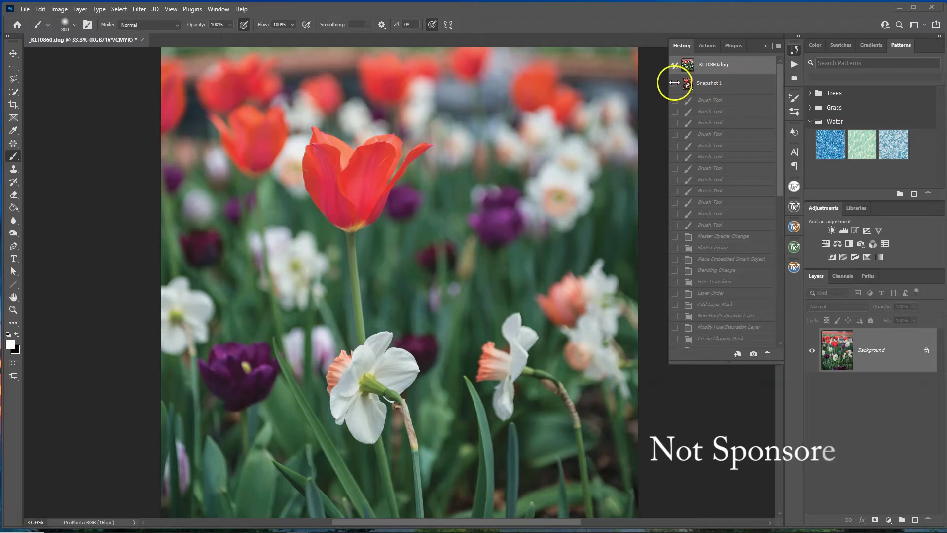
# Step: Show the Snapshot 1 state from the document history
pyautogui.click(743, 87)
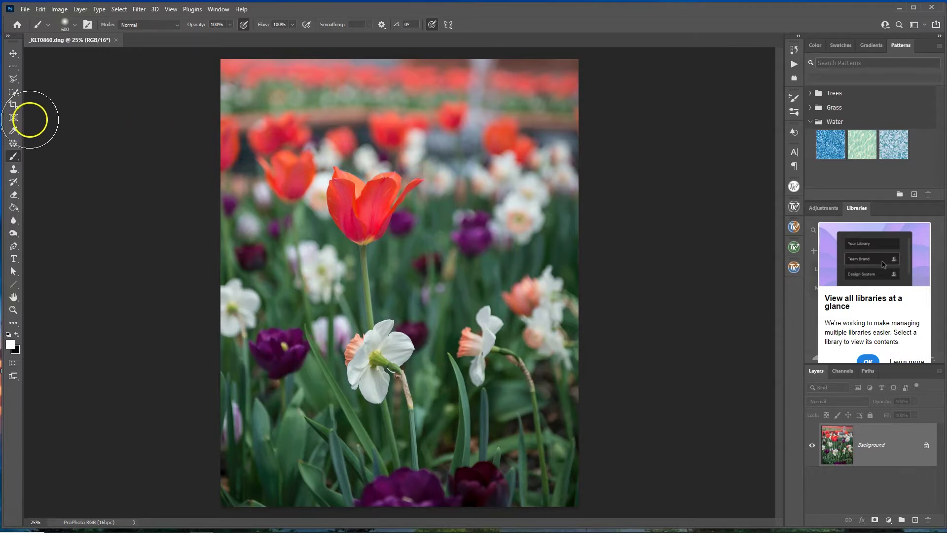
# Step: Activate the Crop tool on the tulip photo and set its aspect ratio to 5 : 7 in portrait orientation
pyautogui.click(13, 104)
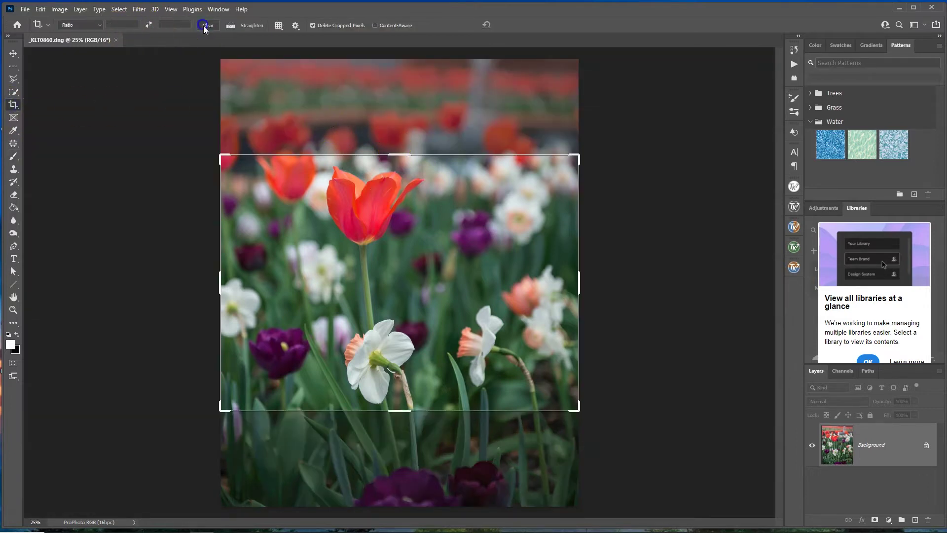
pyautogui.click(96, 25)
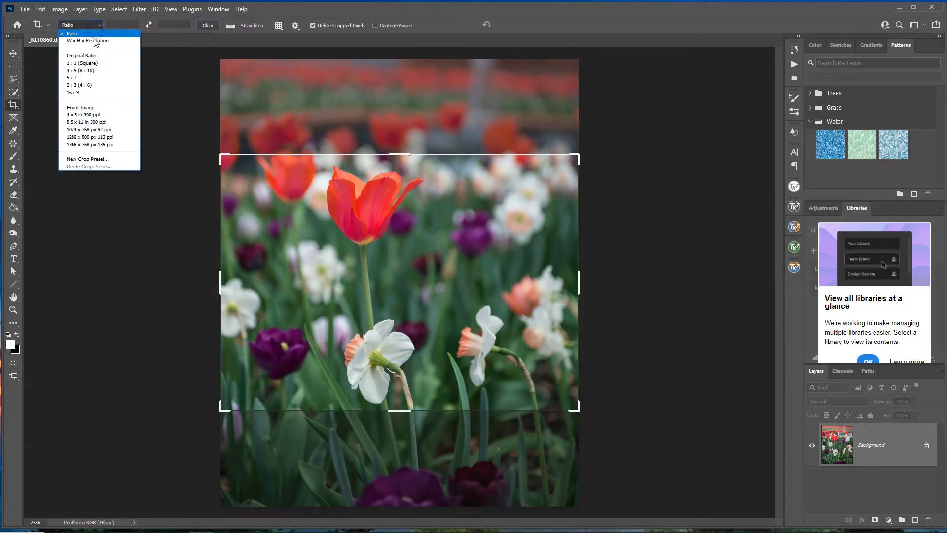
pyautogui.click(91, 55)
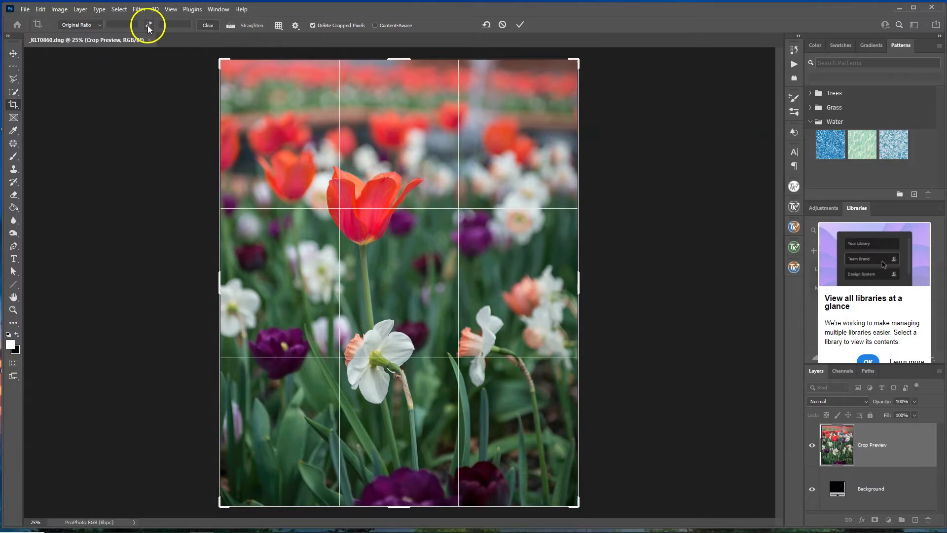
pyautogui.click(148, 26)
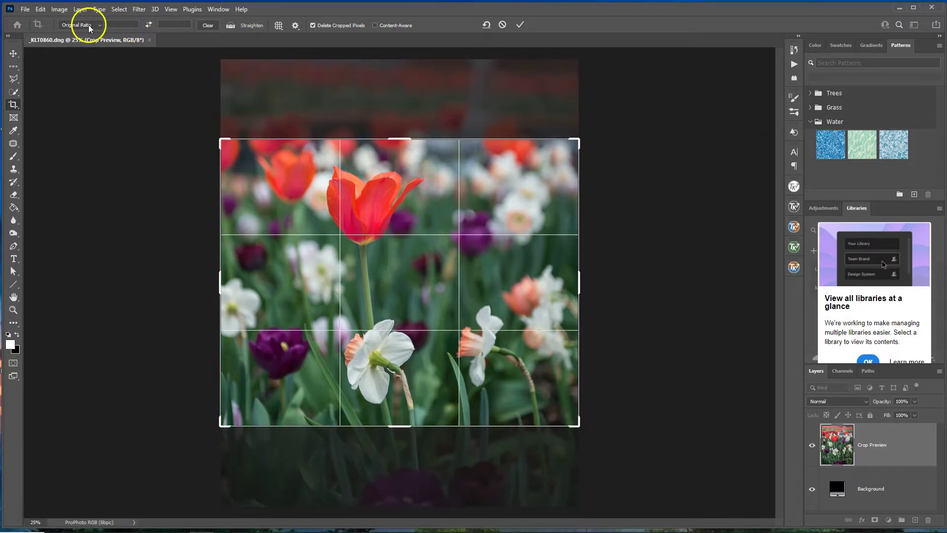
pyautogui.click(149, 25)
pyautogui.click(93, 26)
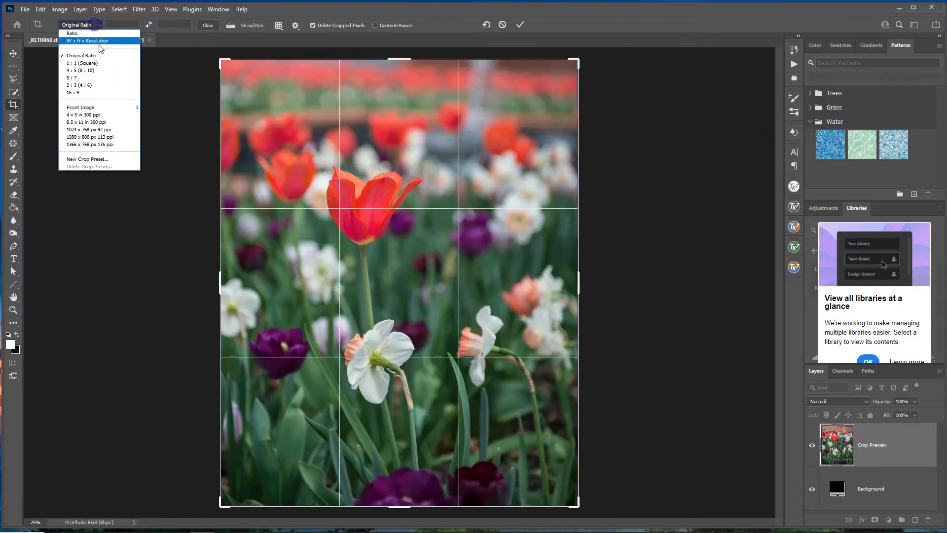
pyautogui.click(93, 78)
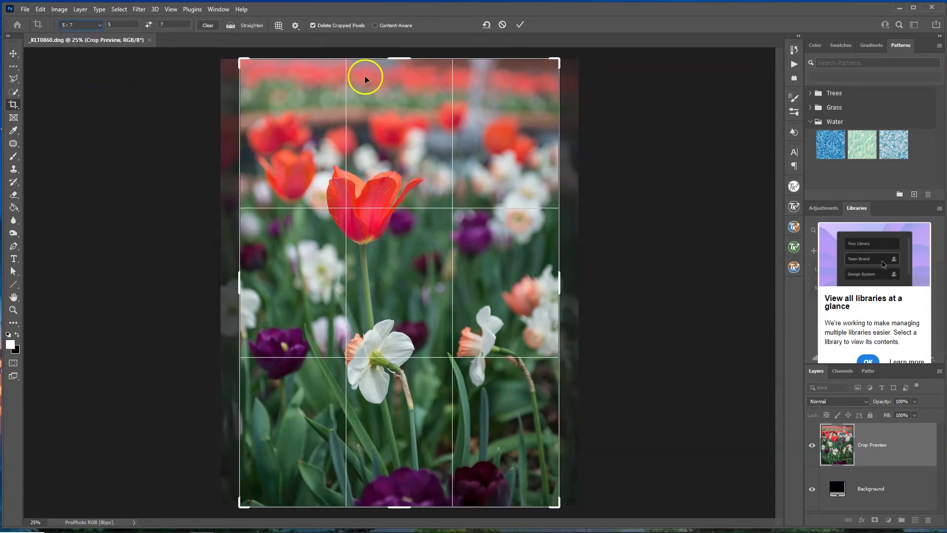
# Step: Tighten the crop frame around the main red tulip and the two white daffodils, and apply it with Delete Cropped Pixels off
pyautogui.moveTo(557, 61); pyautogui.dragTo(502, 91)
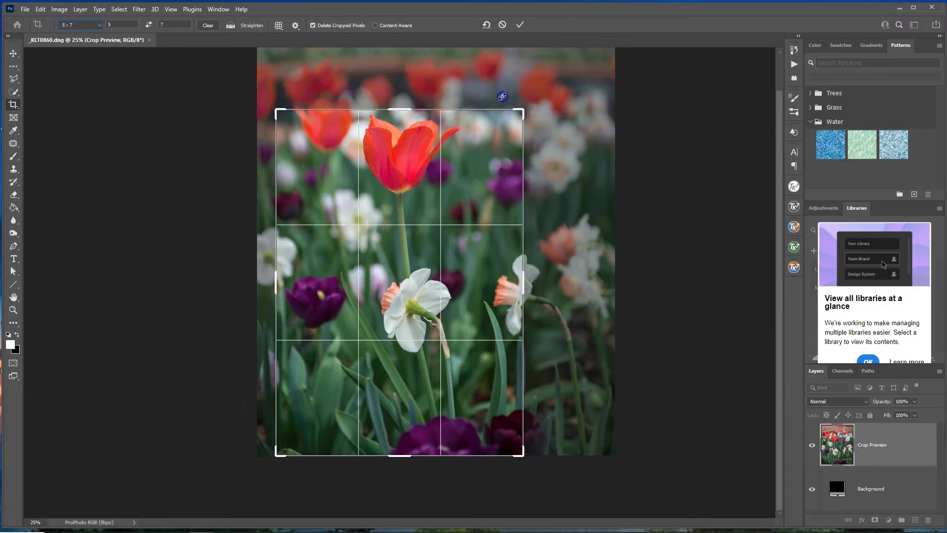
pyautogui.moveTo(520, 454); pyautogui.dragTo(503, 429)
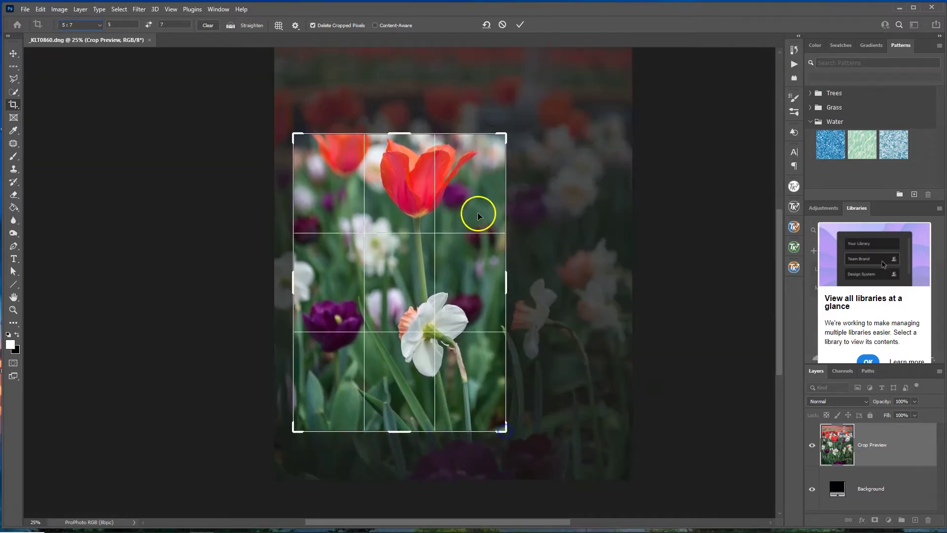
pyautogui.moveTo(502, 135); pyautogui.dragTo(509, 127)
pyautogui.moveTo(394, 128); pyautogui.dragTo(393, 119)
pyautogui.moveTo(360, 161); pyautogui.dragTo(307, 149)
pyautogui.moveTo(513, 119); pyautogui.dragTo(520, 114)
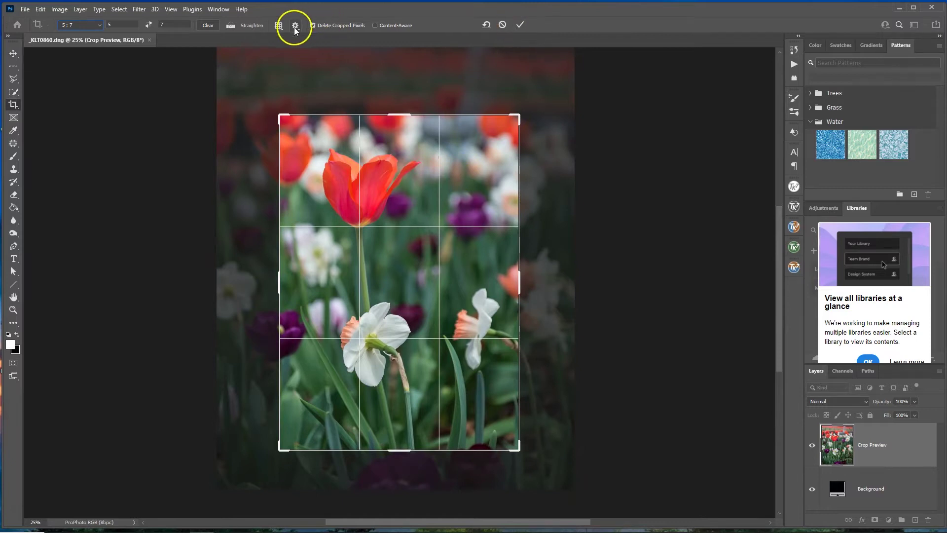
pyautogui.click(315, 25)
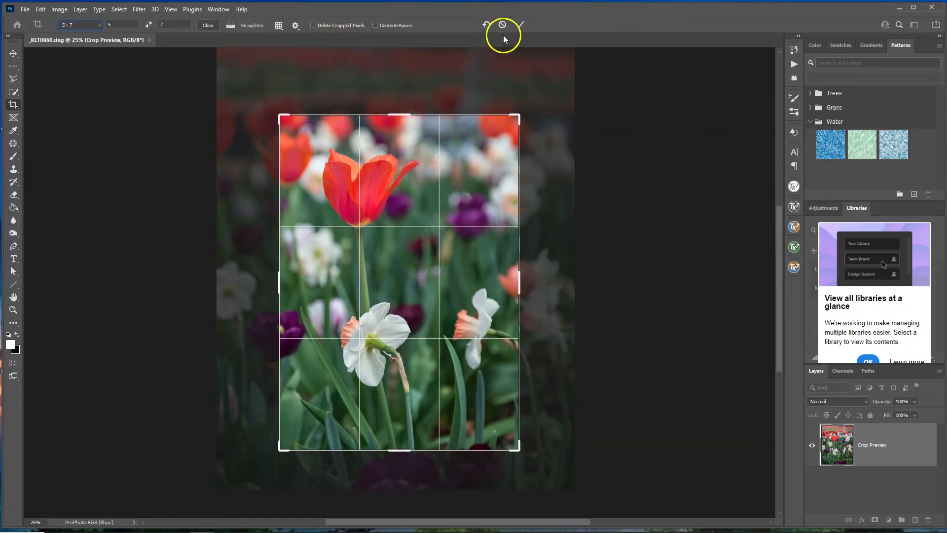
pyautogui.click(519, 25)
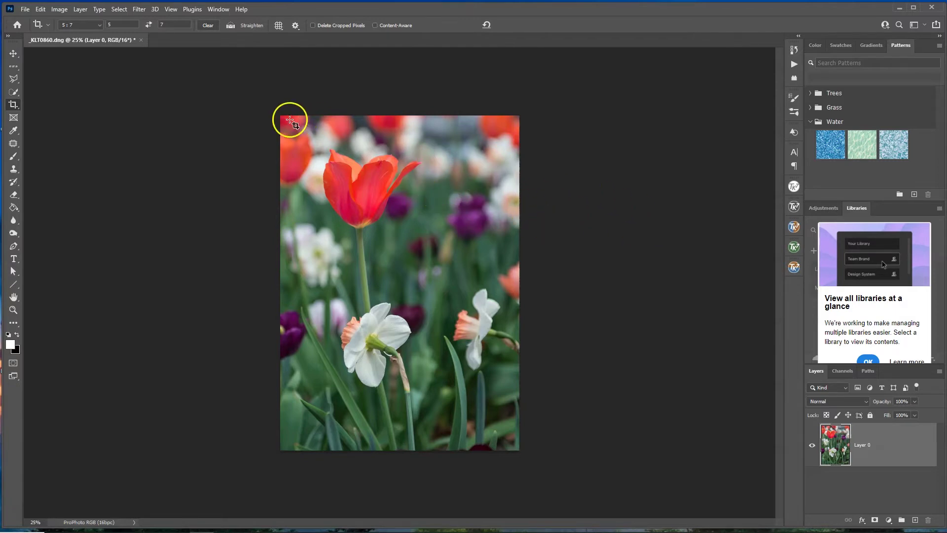
# Step: In the Camera Raw Filter's Color Mixer, set hues to Oranges -42, Yellows -44, Greens -36, Blues +53, Purples +54 and Magentas +55
pyautogui.click(140, 10)
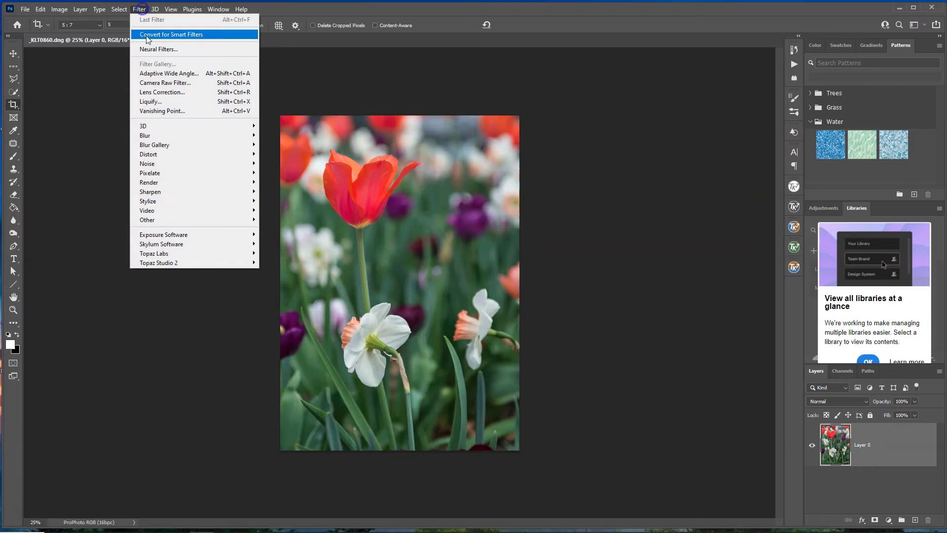
pyautogui.click(160, 87)
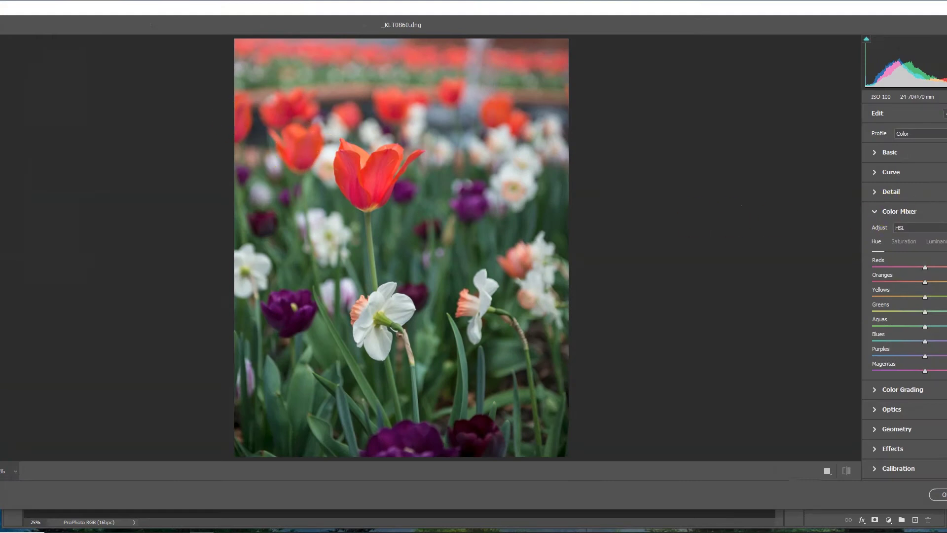
pyautogui.moveTo(946, 225)
pyautogui.mouseDown()
pyautogui.moveTo(904, 227)
pyautogui.moveTo(944, 223)
pyautogui.mouseUp()
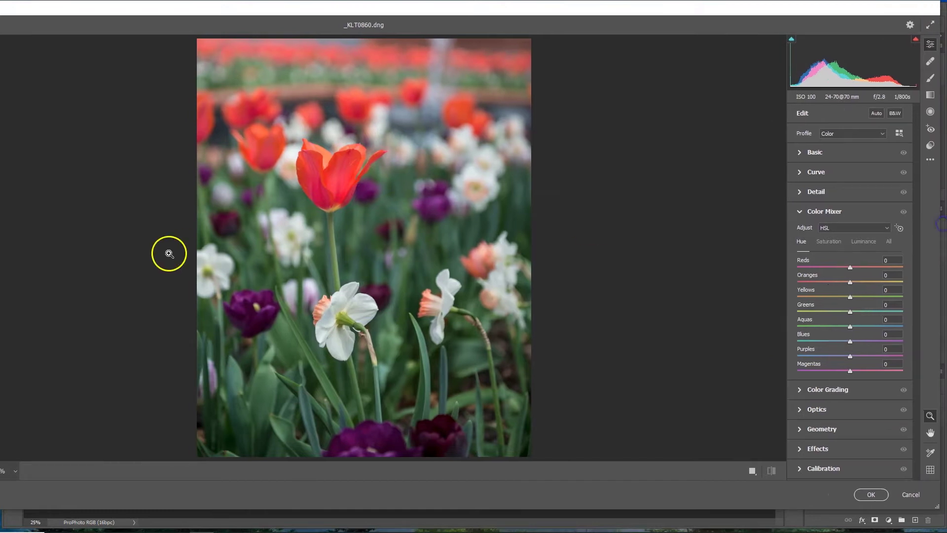
pyautogui.moveTo(1, 275)
pyautogui.mouseDown()
pyautogui.moveTo(17, 275)
pyautogui.moveTo(0, 277)
pyautogui.mouseUp()
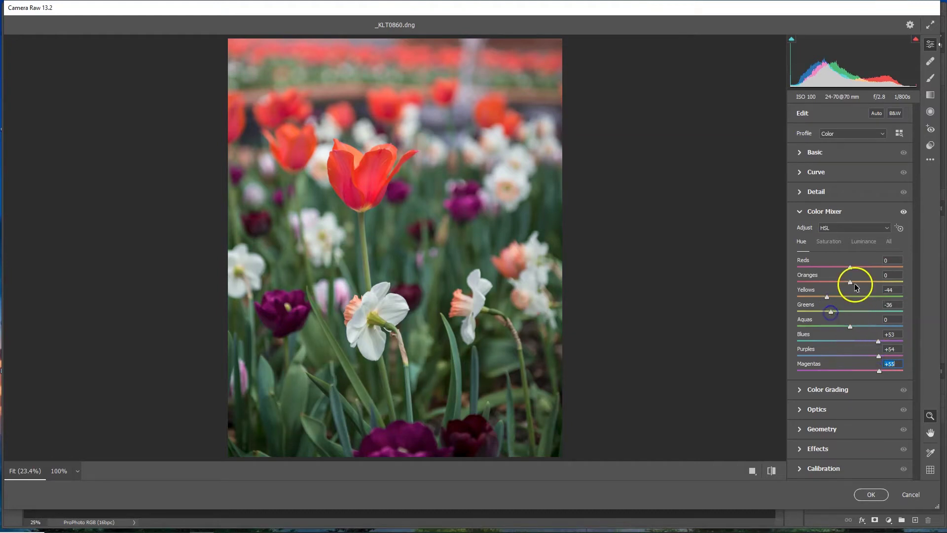
pyautogui.moveTo(838, 285); pyautogui.dragTo(826, 285)
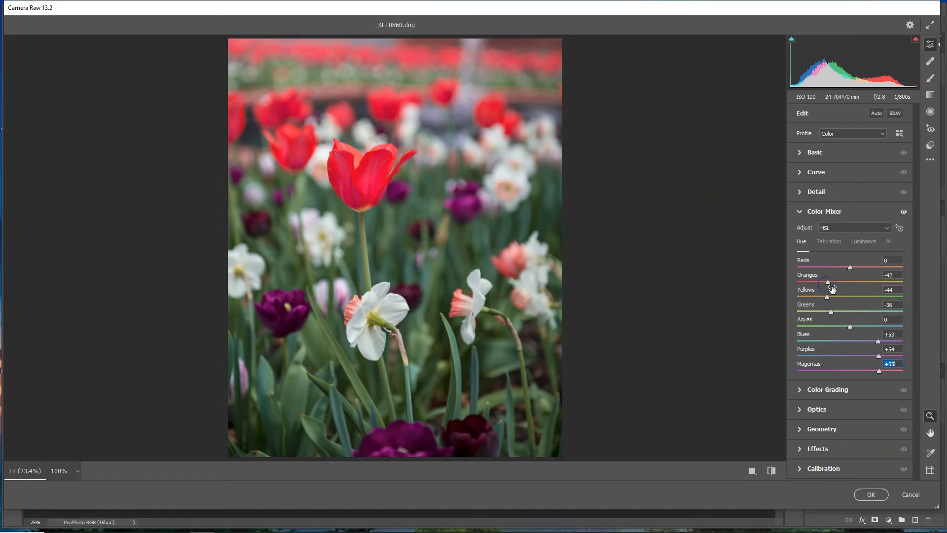
# Step: Set the Color Mixer saturation to Oranges -48, Yellows -46, Greens -44, Blues +40, Purples +40 and Magentas +49
pyautogui.click(824, 240)
pyautogui.moveTo(864, 340); pyautogui.dragTo(876, 371)
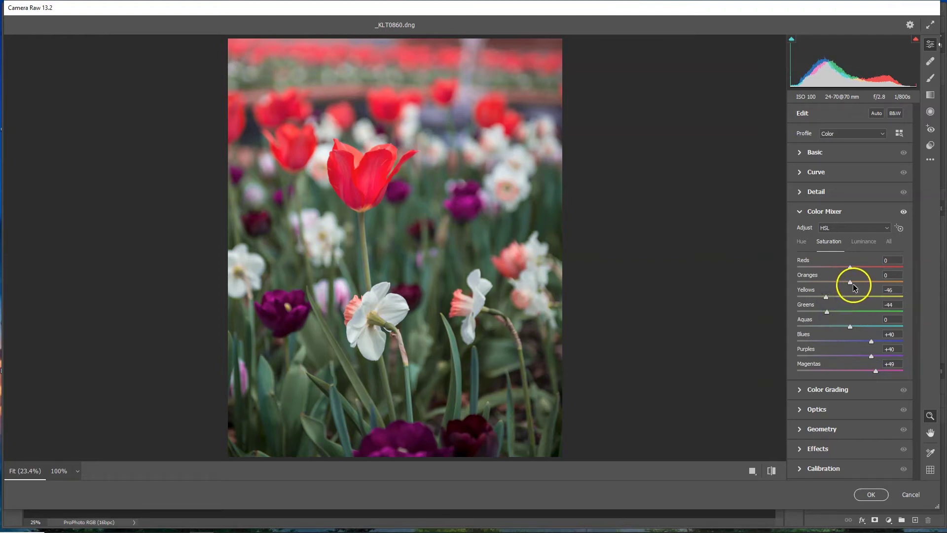
pyautogui.moveTo(850, 282); pyautogui.dragTo(826, 283)
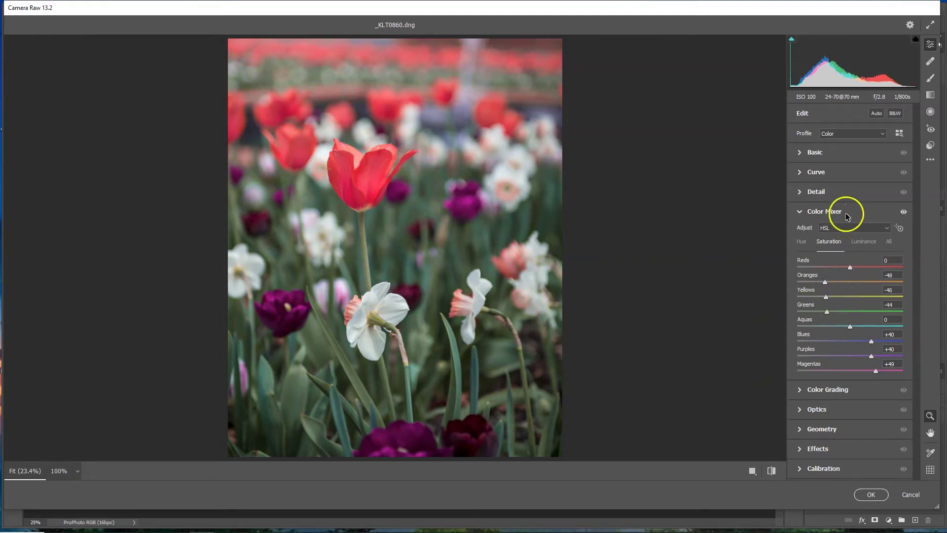
# Step: Run the Auto tone adjustment, set Highlights to -20 and Exposure to -0.30, raise Clarity slightly, and apply the filter
pyautogui.click(801, 154)
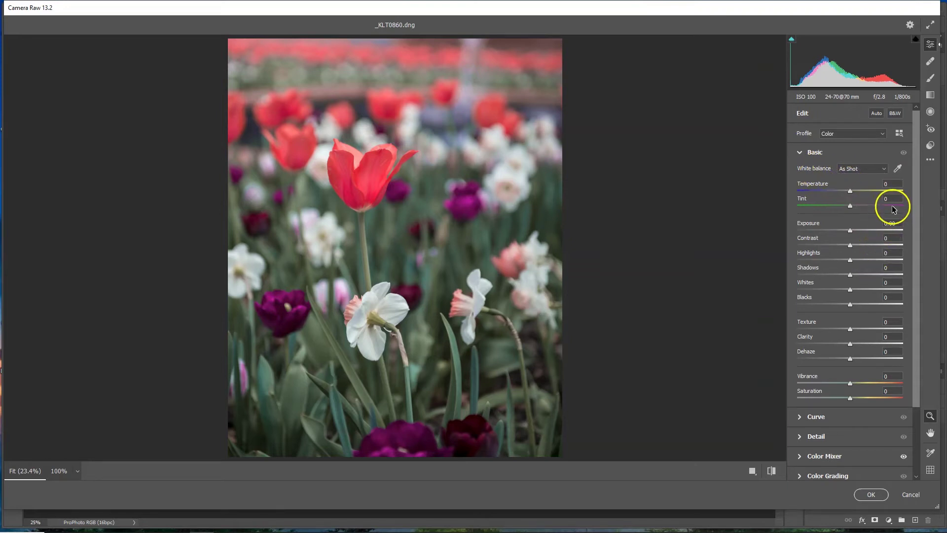
pyautogui.click(877, 114)
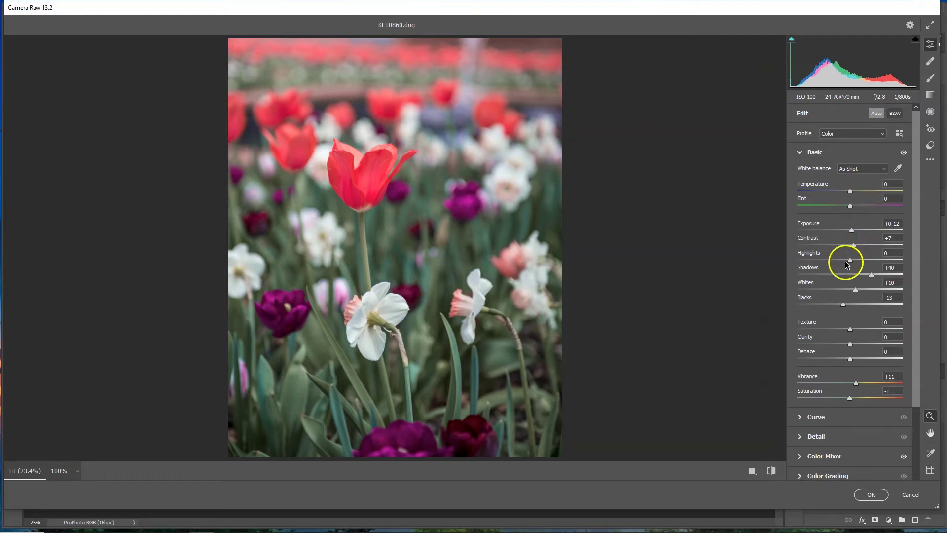
pyautogui.moveTo(836, 265); pyautogui.dragTo(839, 262)
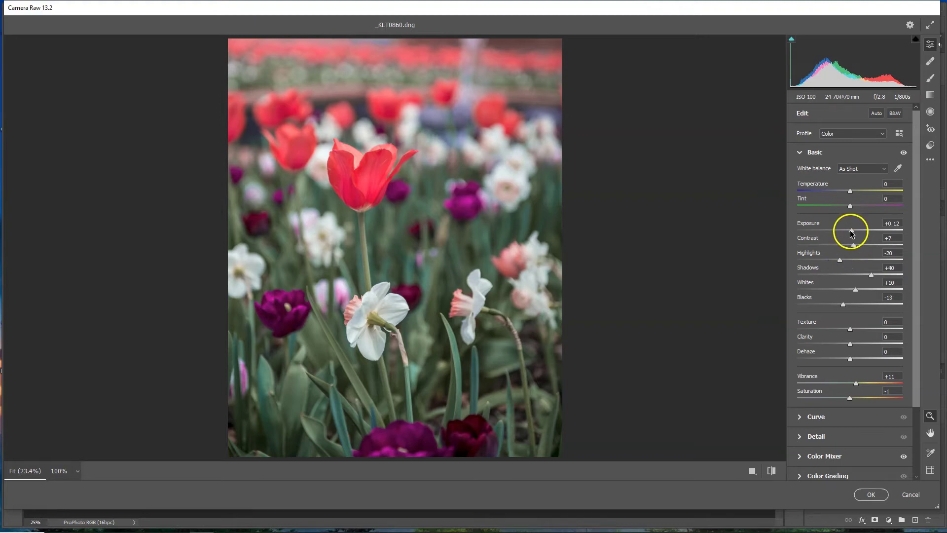
pyautogui.moveTo(851, 232); pyautogui.dragTo(847, 235)
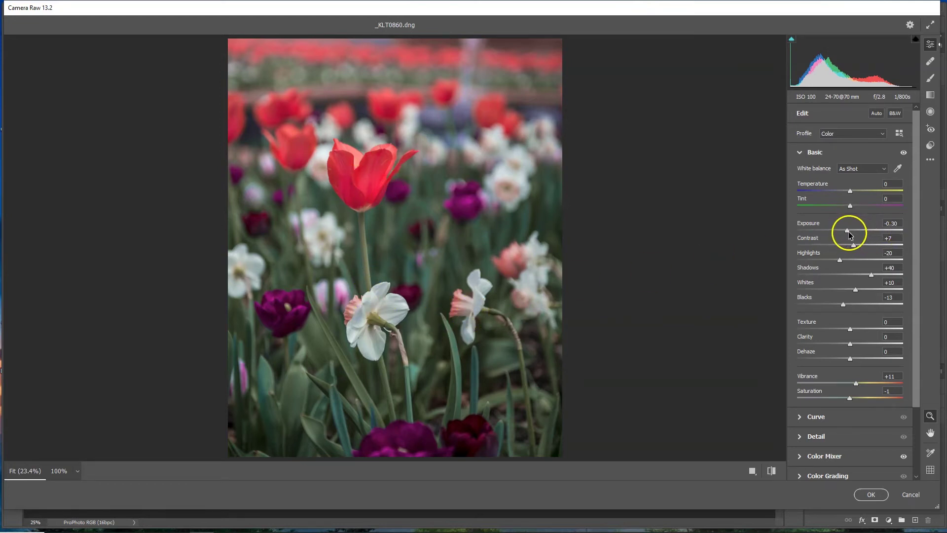
pyautogui.moveTo(850, 342); pyautogui.dragTo(857, 344)
pyautogui.click(872, 494)
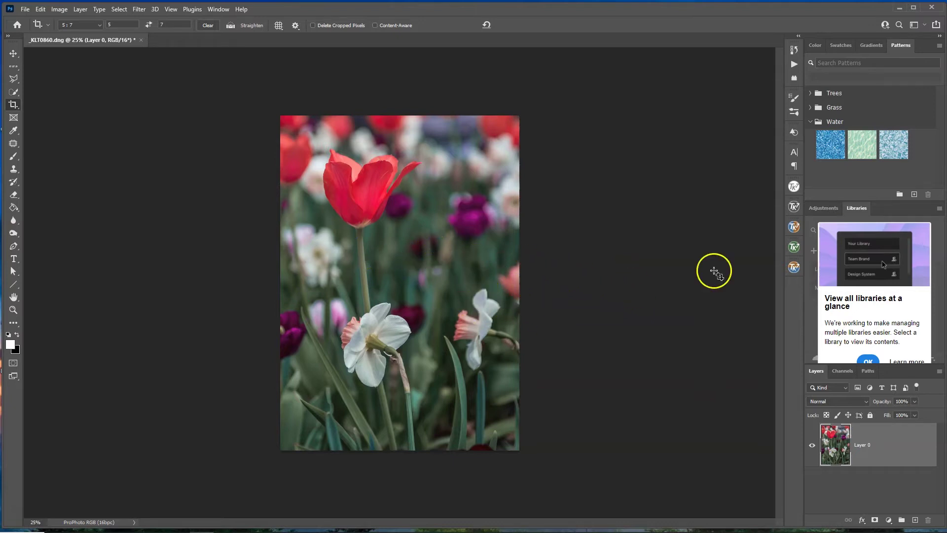
# Step: Duplicate the cropped photo layer, Layer 0
pyautogui.click(821, 208)
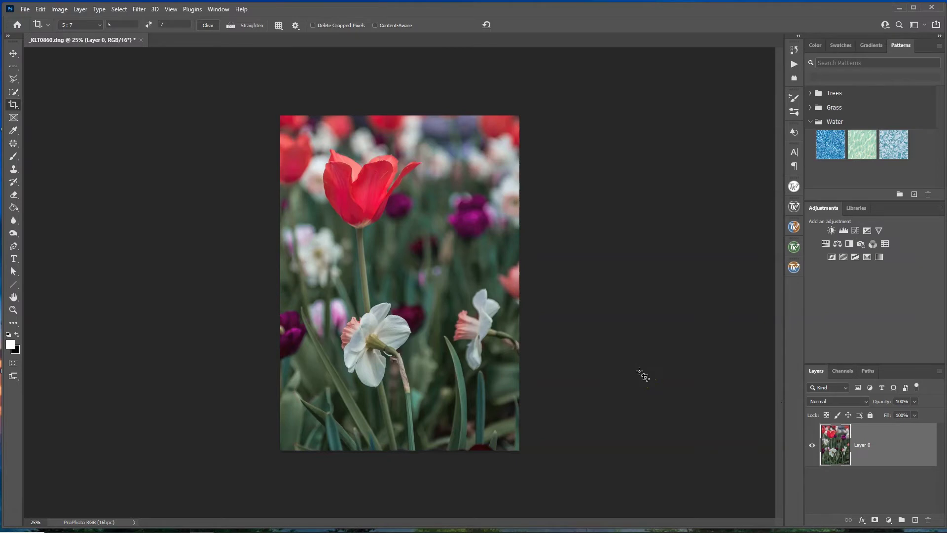
pyautogui.hotkey('ctrl', 'j')
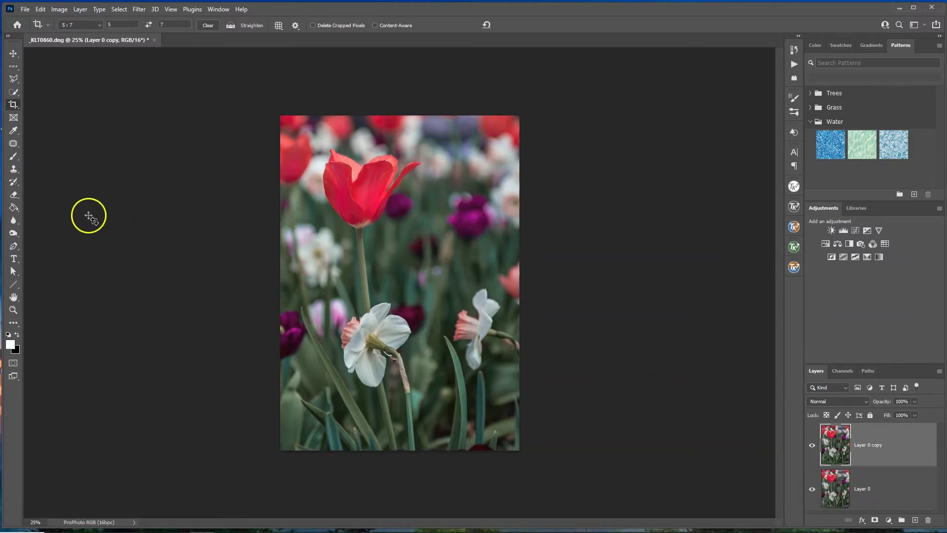
# Step: Burn the Highlights range at 21% exposure over the blurred background flowers and foliage surrounding the main tulip and daffodils
pyautogui.click(16, 222)
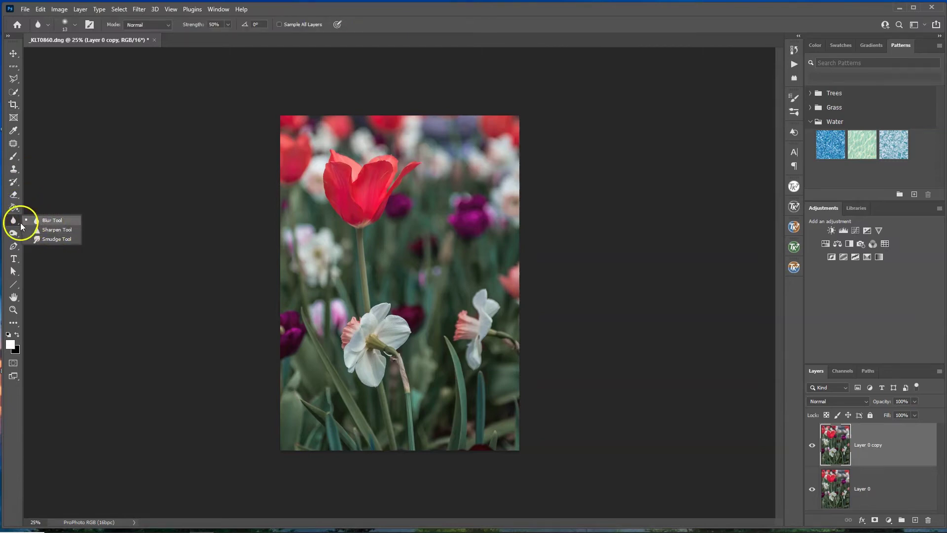
pyautogui.click(13, 233)
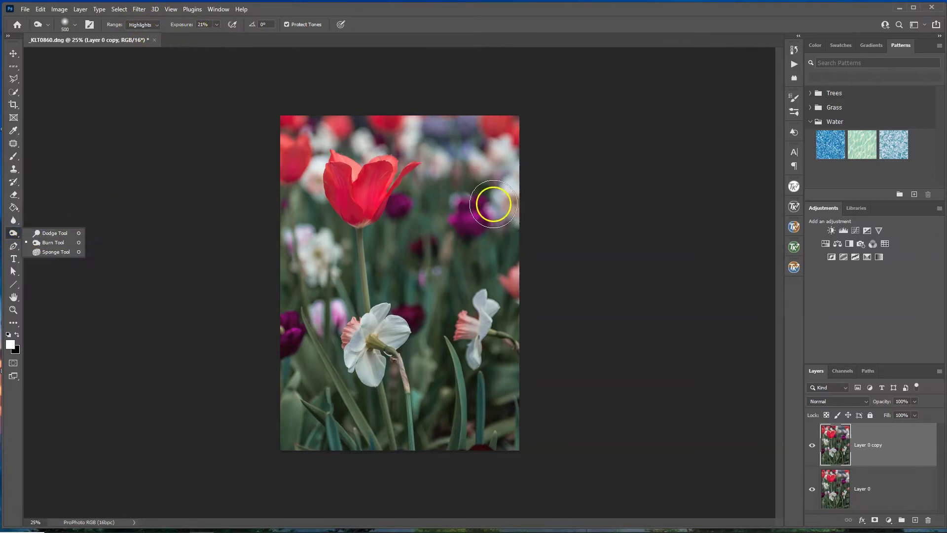
pyautogui.click(491, 170)
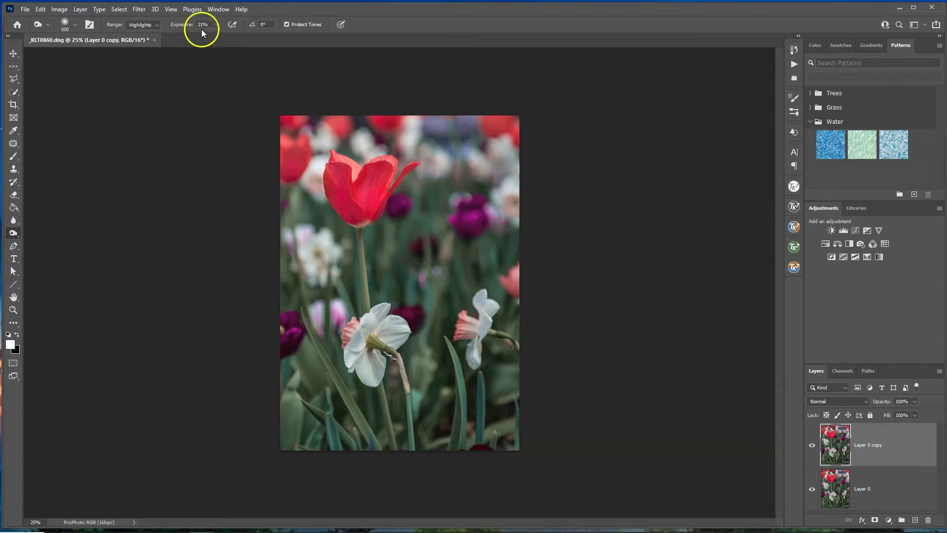
pyautogui.click(216, 27)
pyautogui.click(216, 25)
pyautogui.click(492, 169)
pyautogui.moveTo(492, 169); pyautogui.dragTo(521, 203)
pyautogui.moveTo(419, 160)
pyautogui.mouseDown()
pyautogui.moveTo(438, 163)
pyautogui.moveTo(413, 141)
pyautogui.moveTo(308, 134)
pyautogui.moveTo(305, 179)
pyautogui.mouseUp()
pyautogui.moveTo(313, 228)
pyautogui.mouseDown()
pyautogui.moveTo(312, 275)
pyautogui.moveTo(378, 304)
pyautogui.moveTo(464, 312)
pyautogui.moveTo(372, 279)
pyautogui.moveTo(327, 297)
pyautogui.moveTo(306, 235)
pyautogui.mouseUp()
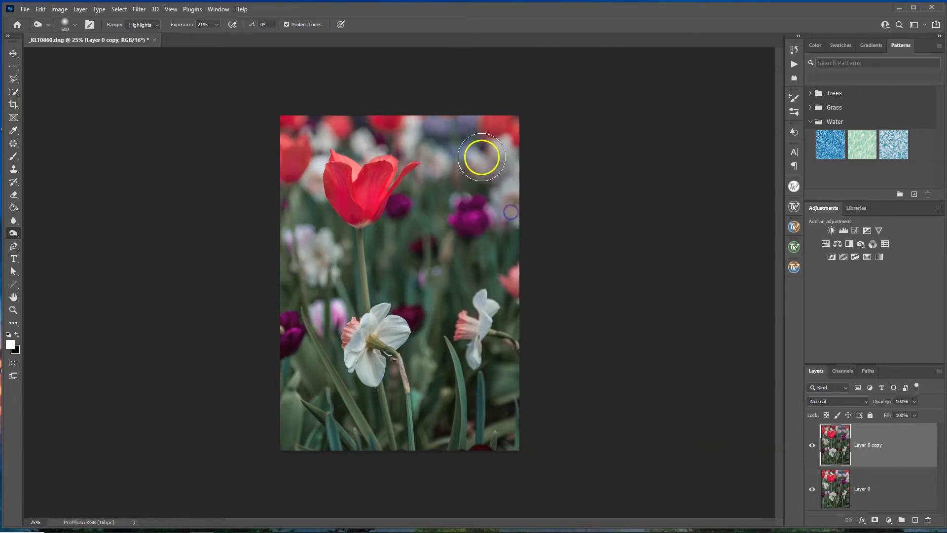
pyautogui.click(367, 136)
pyautogui.click(326, 131)
pyautogui.click(304, 164)
pyautogui.moveTo(303, 159)
pyautogui.mouseDown()
pyautogui.moveTo(314, 308)
pyautogui.moveTo(331, 314)
pyautogui.moveTo(294, 332)
pyautogui.moveTo(290, 412)
pyautogui.mouseUp()
pyautogui.click(332, 427)
pyautogui.moveTo(428, 428)
pyautogui.mouseDown()
pyautogui.moveTo(428, 407)
pyautogui.moveTo(445, 393)
pyautogui.mouseUp()
pyautogui.moveTo(502, 393); pyautogui.dragTo(510, 402)
pyautogui.moveTo(524, 220)
pyautogui.mouseDown()
pyautogui.moveTo(502, 162)
pyautogui.moveTo(447, 161)
pyautogui.moveTo(412, 130)
pyautogui.moveTo(496, 162)
pyautogui.moveTo(502, 197)
pyautogui.mouseUp()
pyautogui.moveTo(495, 205); pyautogui.dragTo(451, 236)
pyautogui.moveTo(329, 258)
pyautogui.mouseDown()
pyautogui.moveTo(316, 243)
pyautogui.moveTo(312, 324)
pyautogui.moveTo(299, 351)
pyautogui.mouseUp()
pyautogui.moveTo(308, 399); pyautogui.dragTo(331, 435)
pyautogui.moveTo(412, 445); pyautogui.dragTo(435, 434)
pyautogui.moveTo(513, 432); pyautogui.dragTo(501, 418)
pyautogui.moveTo(436, 266)
pyautogui.mouseDown()
pyautogui.moveTo(435, 278)
pyautogui.moveTo(434, 266)
pyautogui.mouseUp()
pyautogui.moveTo(466, 195); pyautogui.dragTo(466, 206)
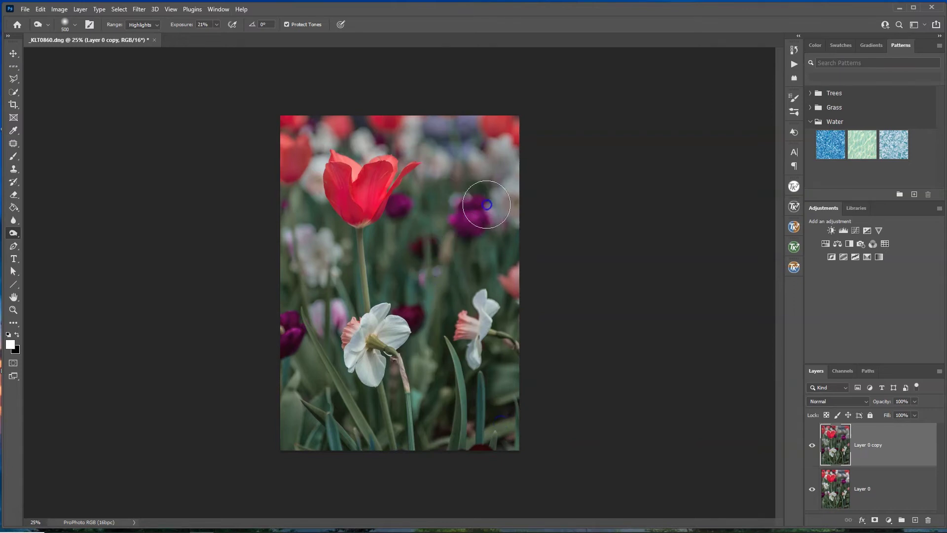
pyautogui.moveTo(510, 182); pyautogui.dragTo(507, 141)
pyautogui.moveTo(439, 167); pyautogui.dragTo(422, 128)
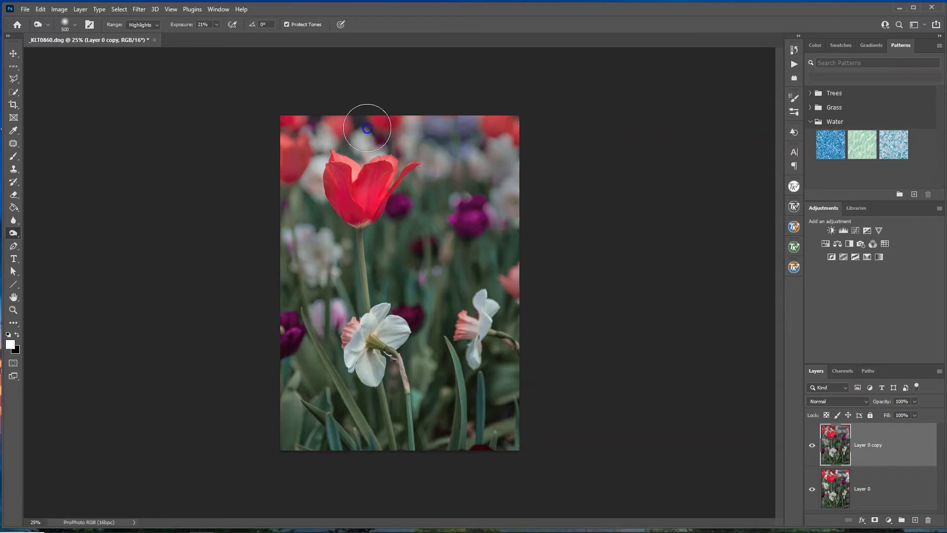
pyautogui.moveTo(363, 130); pyautogui.dragTo(314, 133)
pyautogui.moveTo(303, 173); pyautogui.dragTo(303, 167)
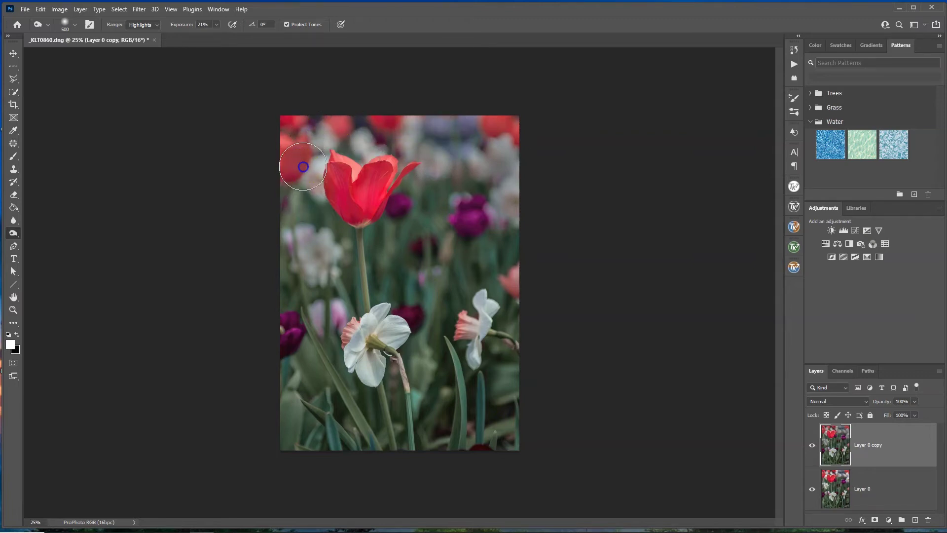
# Step: Toggle the duplicate layer's visibility to compare the burning, and darken the highlights of the background flowers in the photo's upper right further
pyautogui.click(812, 448)
pyautogui.click(812, 448)
pyautogui.click(812, 448)
pyautogui.moveTo(492, 175); pyautogui.dragTo(496, 215)
pyautogui.moveTo(469, 161); pyautogui.dragTo(428, 137)
# Step: Burn the Midtones range at 21% exposure over the blurred background flowers, foliage and photo edges around the main tulip and daffodils
pyautogui.click(144, 26)
pyautogui.click(143, 43)
pyautogui.moveTo(297, 122)
pyautogui.mouseDown()
pyautogui.moveTo(309, 138)
pyautogui.moveTo(305, 166)
pyautogui.mouseUp()
pyautogui.moveTo(303, 224)
pyautogui.mouseDown()
pyautogui.moveTo(325, 256)
pyautogui.moveTo(316, 275)
pyautogui.moveTo(310, 252)
pyautogui.moveTo(329, 308)
pyautogui.moveTo(298, 339)
pyautogui.mouseUp()
pyautogui.moveTo(309, 379)
pyautogui.mouseDown()
pyautogui.moveTo(324, 406)
pyautogui.moveTo(298, 423)
pyautogui.mouseUp()
pyautogui.moveTo(400, 433)
pyautogui.mouseDown()
pyautogui.moveTo(415, 399)
pyautogui.moveTo(438, 379)
pyautogui.mouseUp()
pyautogui.moveTo(428, 289); pyautogui.dragTo(437, 267)
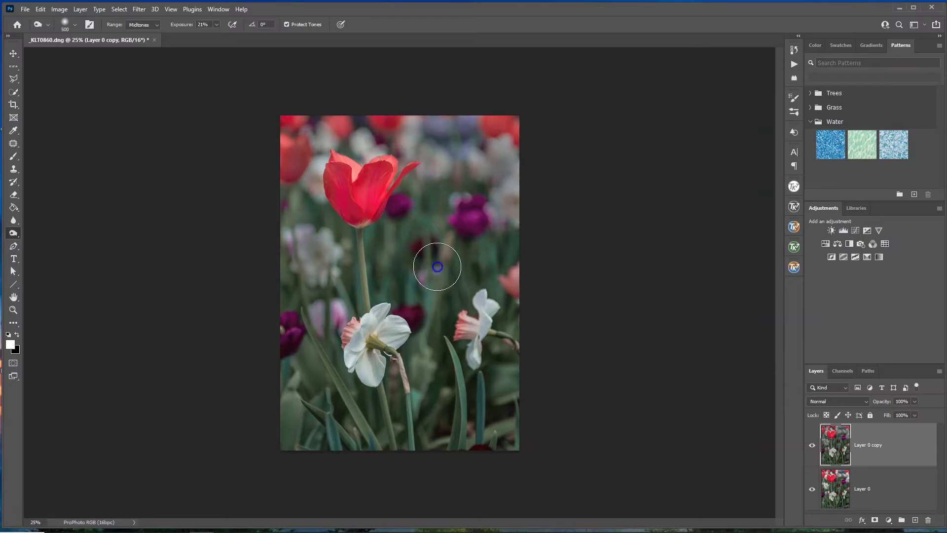
pyautogui.moveTo(469, 217)
pyautogui.mouseDown()
pyautogui.moveTo(469, 226)
pyautogui.moveTo(476, 216)
pyautogui.mouseUp()
pyautogui.moveTo(513, 184); pyautogui.dragTo(520, 188)
pyautogui.moveTo(488, 108)
pyautogui.mouseDown()
pyautogui.moveTo(467, 143)
pyautogui.moveTo(444, 138)
pyautogui.moveTo(441, 166)
pyautogui.mouseUp()
pyautogui.moveTo(395, 109)
pyautogui.mouseDown()
pyautogui.moveTo(399, 130)
pyautogui.moveTo(426, 132)
pyautogui.moveTo(465, 191)
pyautogui.moveTo(448, 207)
pyautogui.mouseUp()
pyautogui.moveTo(416, 209)
pyautogui.mouseDown()
pyautogui.moveTo(405, 278)
pyautogui.moveTo(419, 300)
pyautogui.mouseUp()
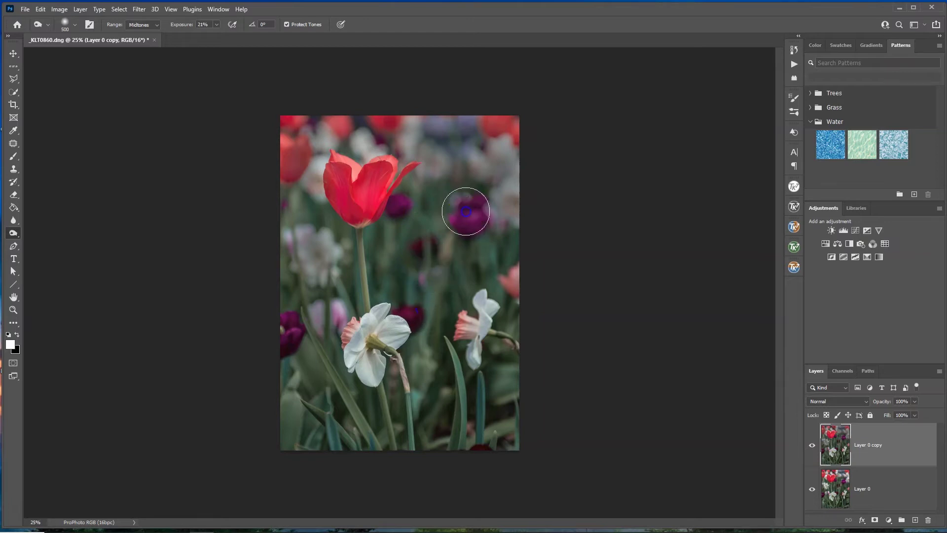
pyautogui.moveTo(512, 218); pyautogui.dragTo(503, 198)
pyautogui.moveTo(522, 279); pyautogui.dragTo(517, 276)
pyautogui.moveTo(511, 237)
pyautogui.mouseDown()
pyautogui.moveTo(504, 157)
pyautogui.moveTo(503, 183)
pyautogui.mouseUp()
pyautogui.moveTo(497, 148); pyautogui.dragTo(463, 159)
pyautogui.moveTo(503, 224)
pyautogui.mouseDown()
pyautogui.moveTo(536, 285)
pyautogui.moveTo(523, 236)
pyautogui.mouseUp()
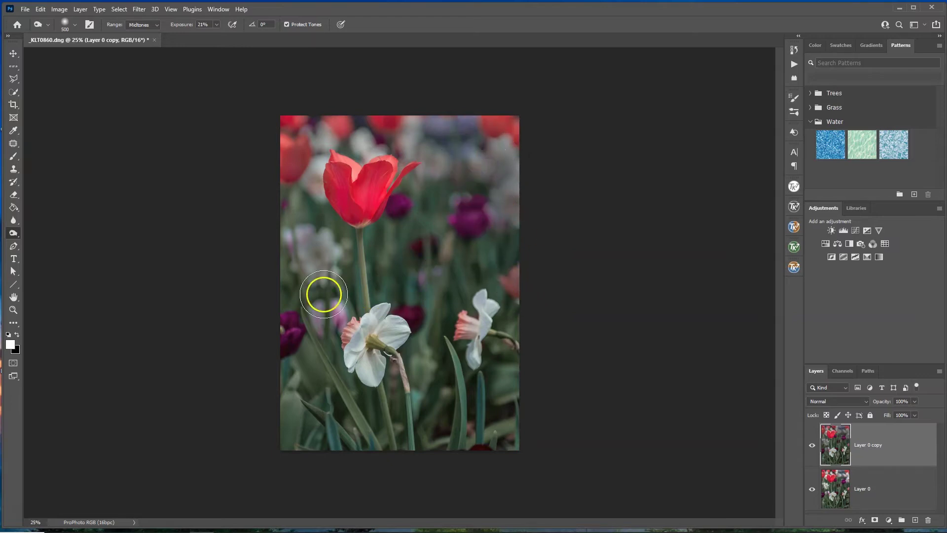
pyautogui.moveTo(299, 334)
pyautogui.mouseDown()
pyautogui.moveTo(315, 249)
pyautogui.moveTo(320, 264)
pyautogui.mouseUp()
pyautogui.moveTo(297, 166); pyautogui.dragTo(298, 169)
pyautogui.moveTo(306, 120); pyautogui.dragTo(320, 136)
pyautogui.moveTo(409, 136); pyautogui.dragTo(499, 170)
pyautogui.moveTo(463, 220); pyautogui.dragTo(457, 219)
pyautogui.moveTo(400, 245); pyautogui.dragTo(414, 282)
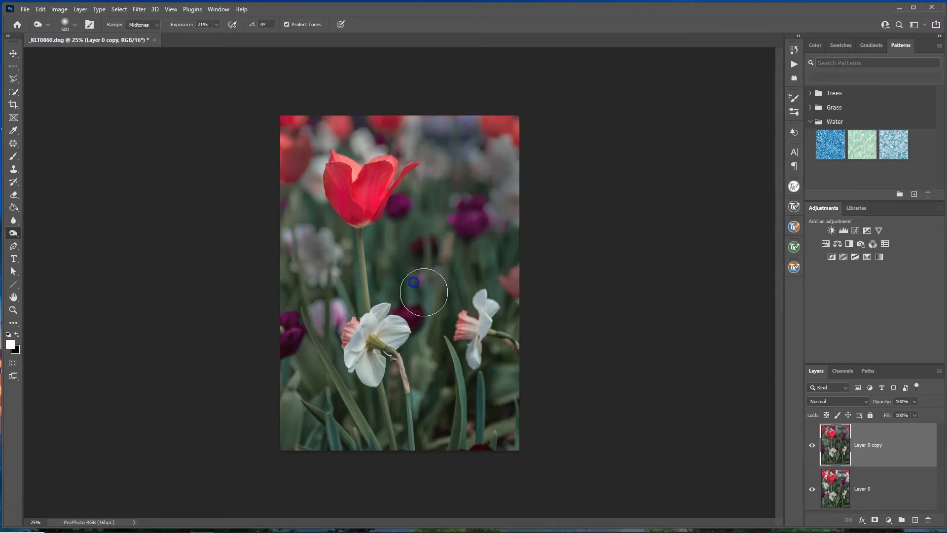
pyautogui.moveTo(477, 421); pyautogui.dragTo(508, 408)
pyautogui.moveTo(425, 440)
pyautogui.mouseDown()
pyautogui.moveTo(383, 427)
pyautogui.moveTo(324, 426)
pyautogui.mouseUp()
pyautogui.moveTo(294, 333)
pyautogui.mouseDown()
pyautogui.moveTo(328, 262)
pyautogui.moveTo(317, 234)
pyautogui.mouseUp()
pyautogui.moveTo(286, 217); pyautogui.dragTo(285, 216)
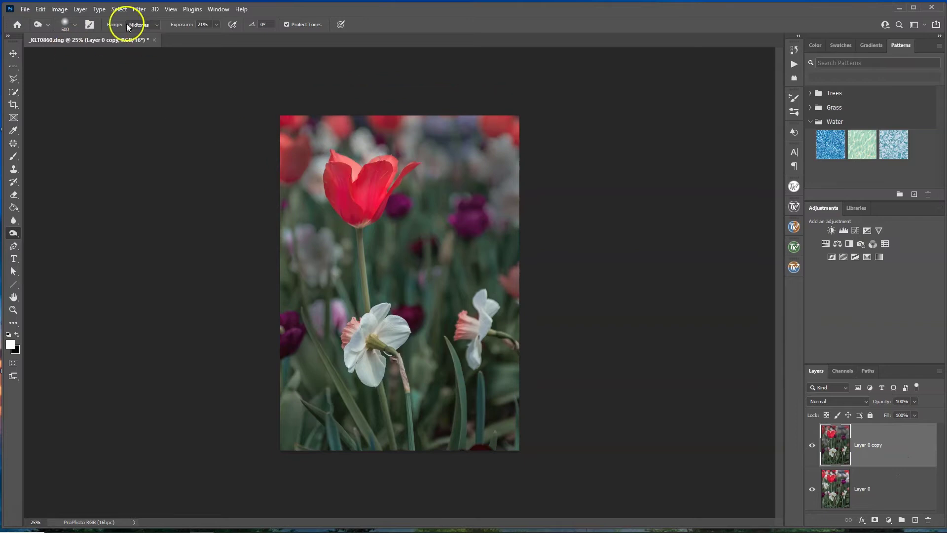
# Step: Flatten the image and duplicate the resulting Background layer
pyautogui.click(80, 9)
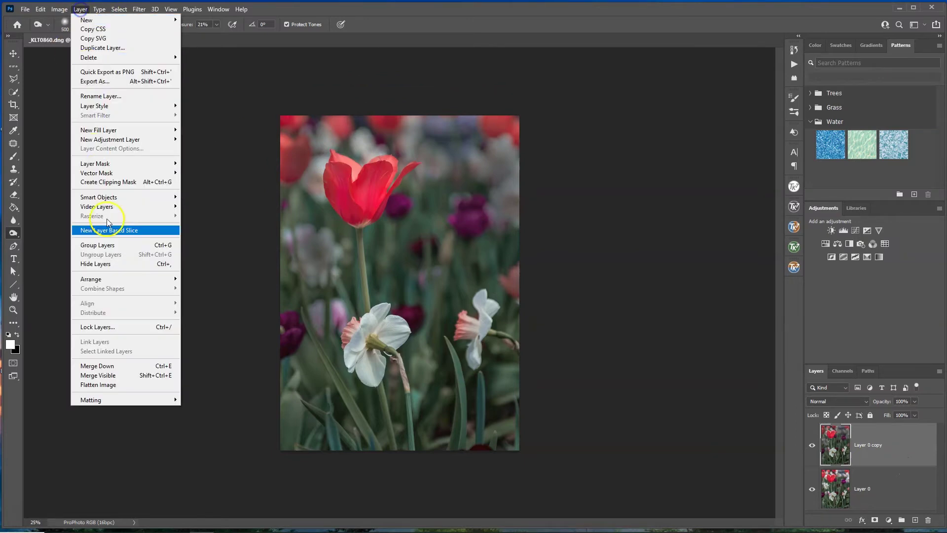
pyautogui.click(112, 386)
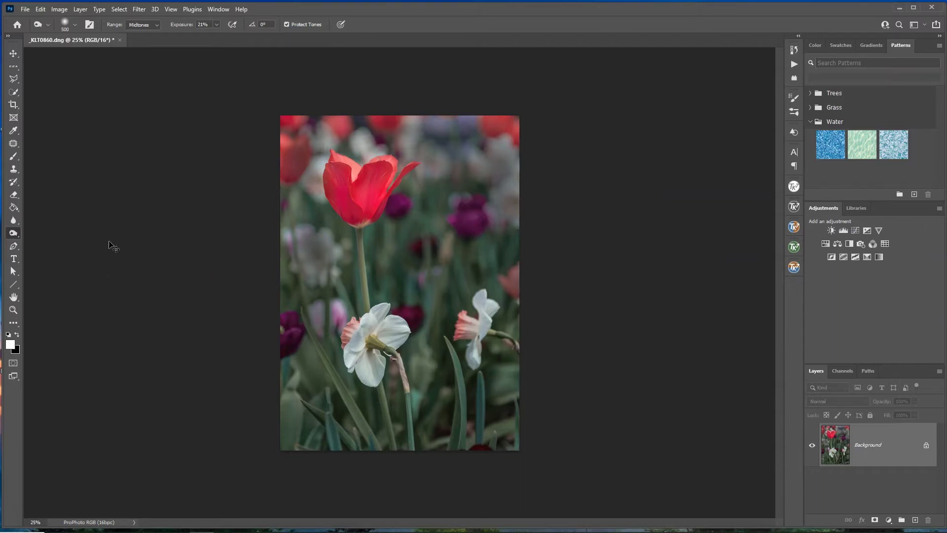
pyautogui.hotkey('ctrl', 'j')
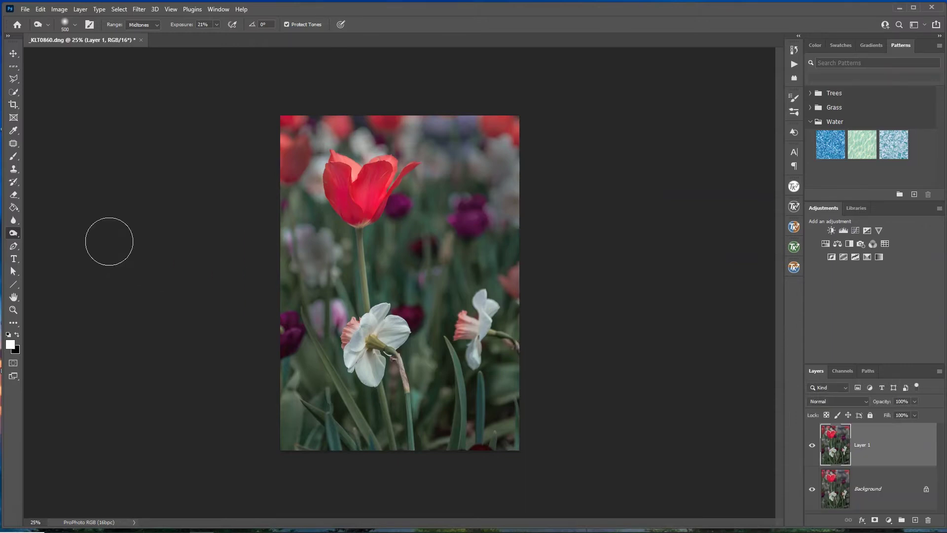
# Step: Dodge the Midtones range at 10% exposure on the main red tulip and the white daffodils
pyautogui.rightClick(14, 234)
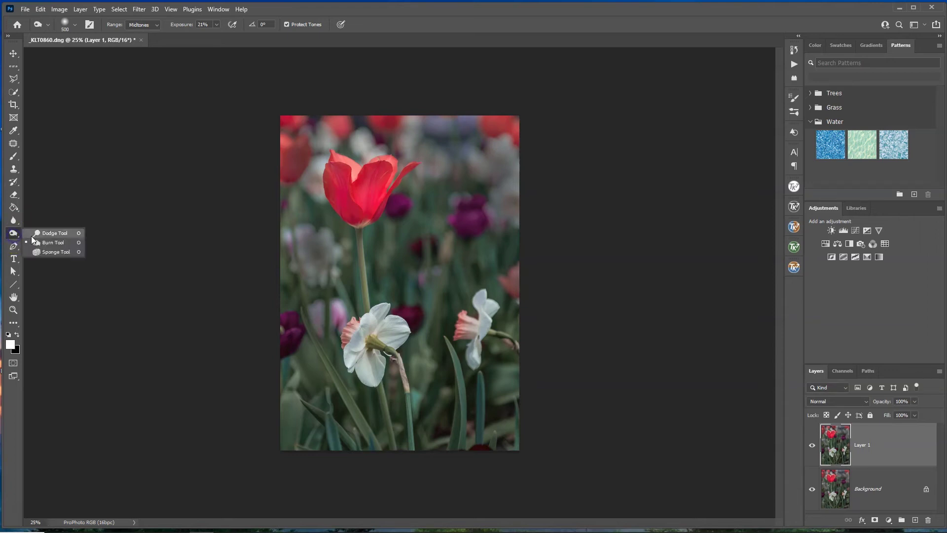
pyautogui.click(38, 237)
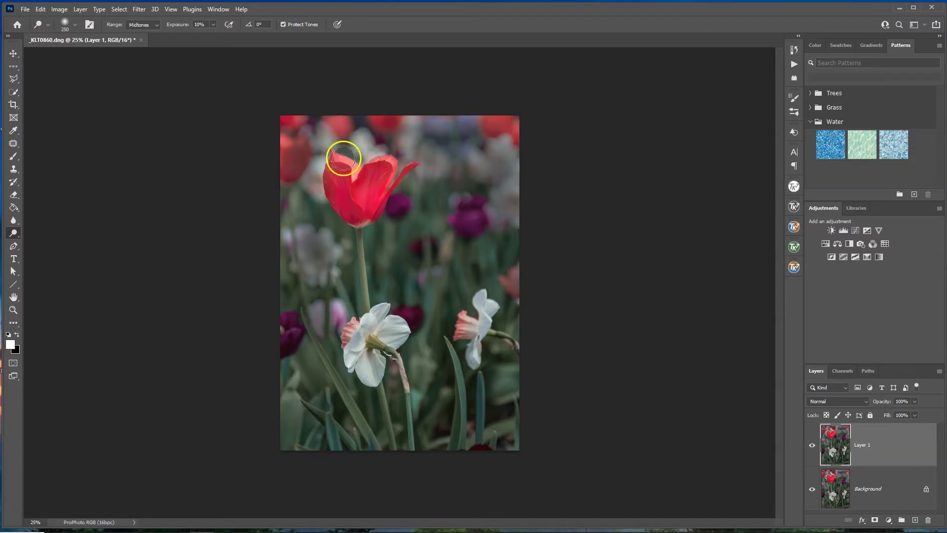
pyautogui.moveTo(362, 202)
pyautogui.mouseDown()
pyautogui.moveTo(343, 198)
pyautogui.moveTo(337, 179)
pyautogui.moveTo(354, 211)
pyautogui.moveTo(382, 179)
pyautogui.moveTo(374, 187)
pyautogui.moveTo(339, 171)
pyautogui.moveTo(348, 195)
pyautogui.mouseUp()
pyautogui.moveTo(495, 302); pyautogui.dragTo(486, 313)
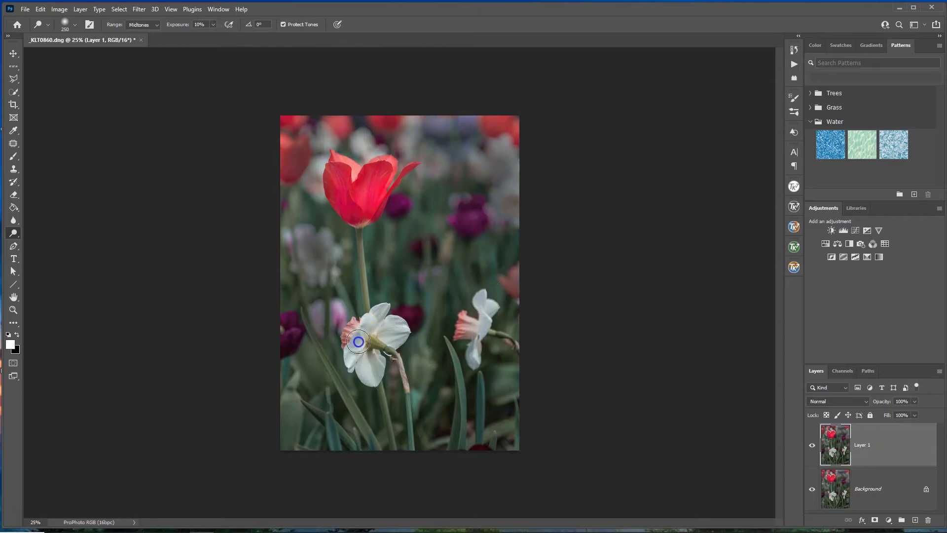
# Step: Dodge the Shadows range at 10% exposure on the red tulip and both daffodils
pyautogui.click(148, 24)
pyautogui.click(156, 33)
pyautogui.moveTo(363, 201); pyautogui.dragTo(362, 208)
pyautogui.moveTo(480, 332); pyautogui.dragTo(469, 325)
pyautogui.moveTo(391, 334); pyautogui.dragTo(370, 312)
pyautogui.moveTo(364, 373); pyautogui.dragTo(366, 373)
# Step: Dodge the Highlights range at 10% exposure over the petals of both daffodils and the red tulip
pyautogui.click(152, 24)
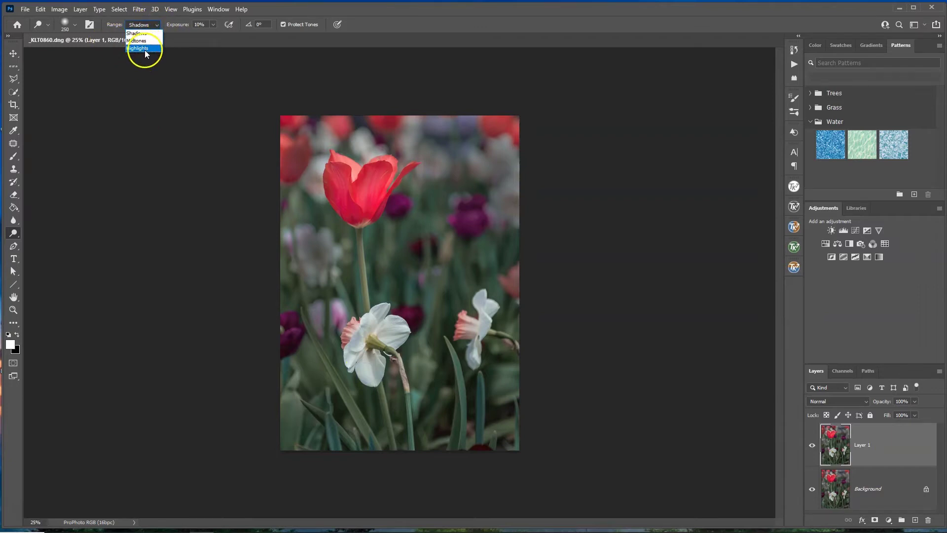
pyautogui.click(145, 50)
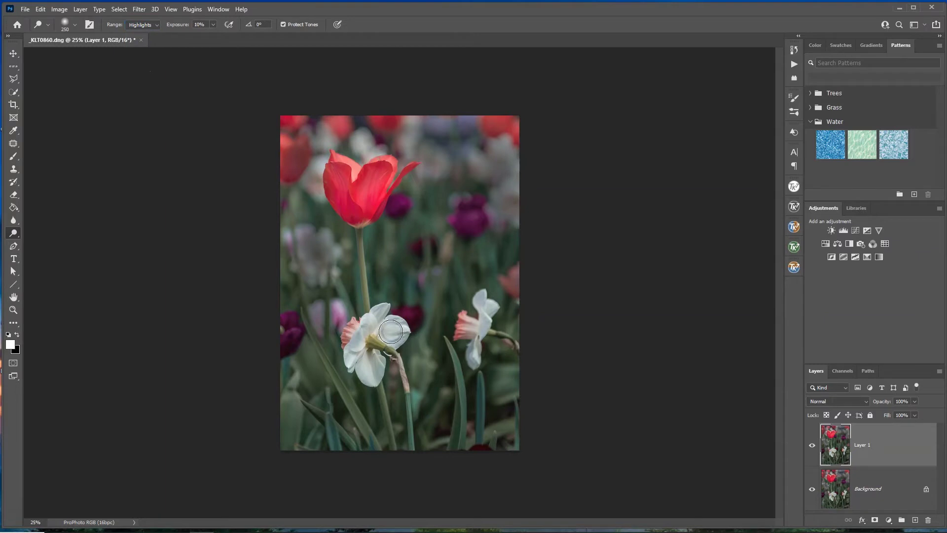
pyautogui.moveTo(361, 346)
pyautogui.mouseDown()
pyautogui.moveTo(358, 356)
pyautogui.moveTo(384, 364)
pyautogui.mouseUp()
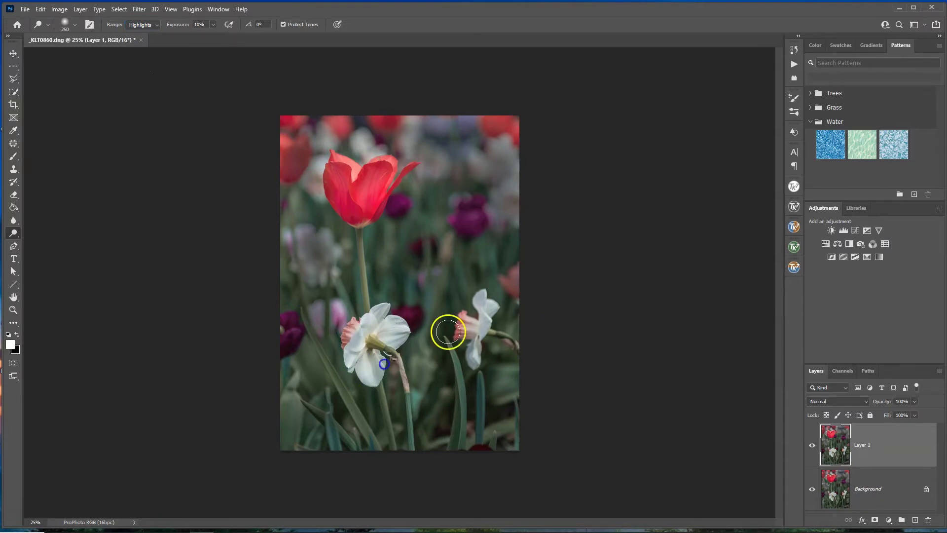
pyautogui.moveTo(483, 320); pyautogui.dragTo(472, 357)
pyautogui.moveTo(466, 325); pyautogui.dragTo(466, 331)
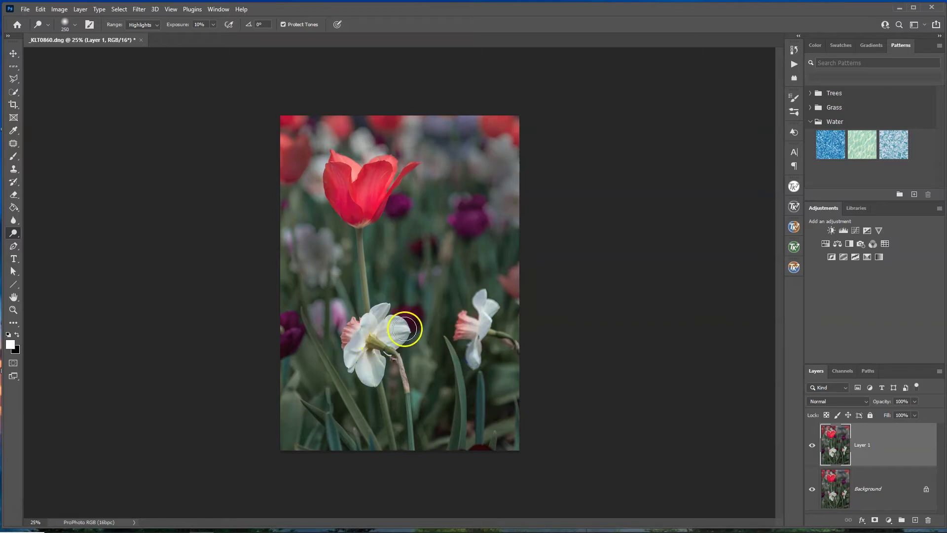
pyautogui.moveTo(368, 363); pyautogui.dragTo(367, 361)
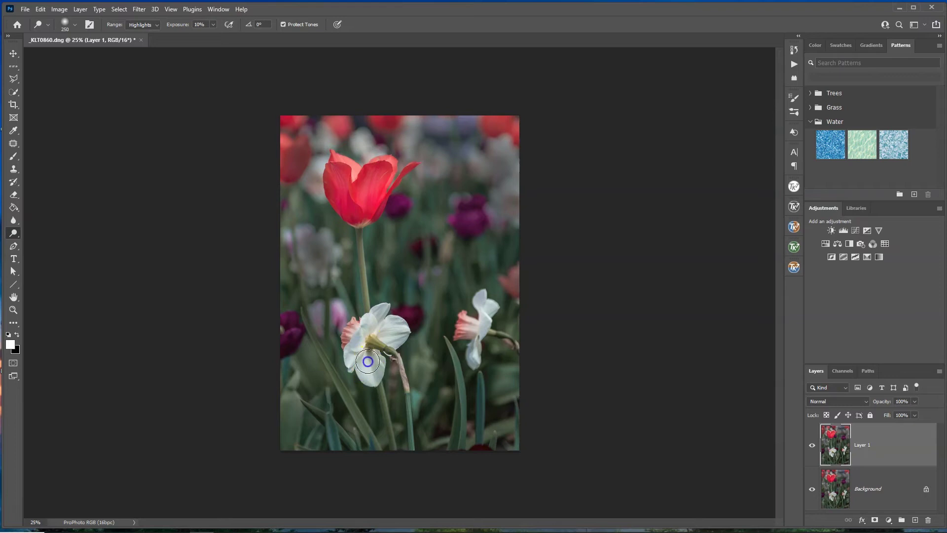
pyautogui.moveTo(378, 329); pyautogui.dragTo(398, 310)
pyautogui.moveTo(372, 184); pyautogui.dragTo(371, 186)
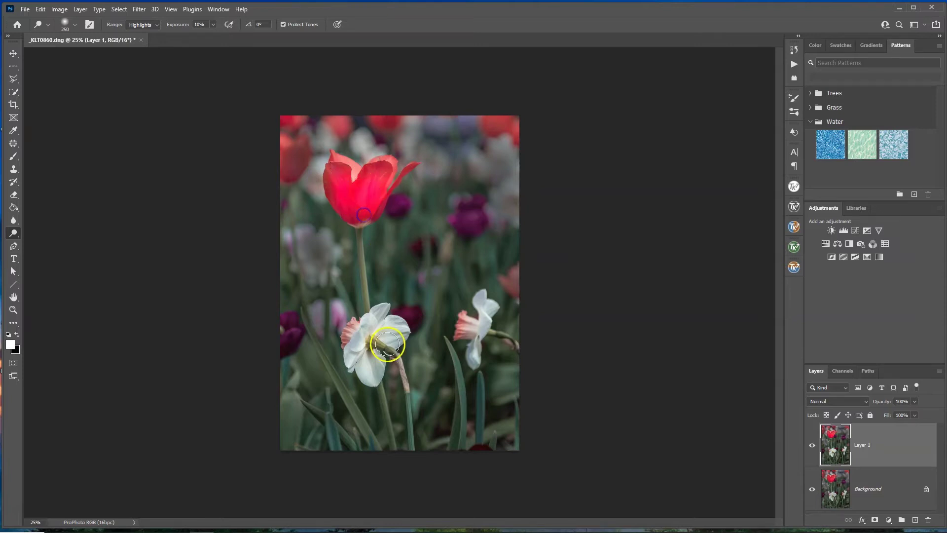
pyautogui.moveTo(367, 355); pyautogui.dragTo(368, 357)
pyautogui.moveTo(469, 328); pyautogui.dragTo(481, 349)
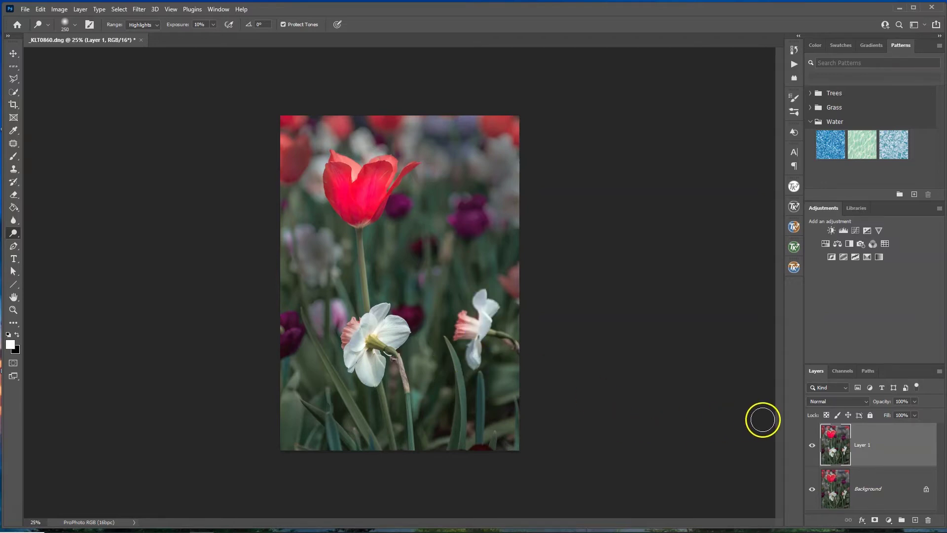
# Step: Toggle Layer 1's visibility to compare the dodging, and brighten the highlights of the daffodils and red tulip further
pyautogui.click(811, 447)
pyautogui.click(810, 447)
pyautogui.click(811, 447)
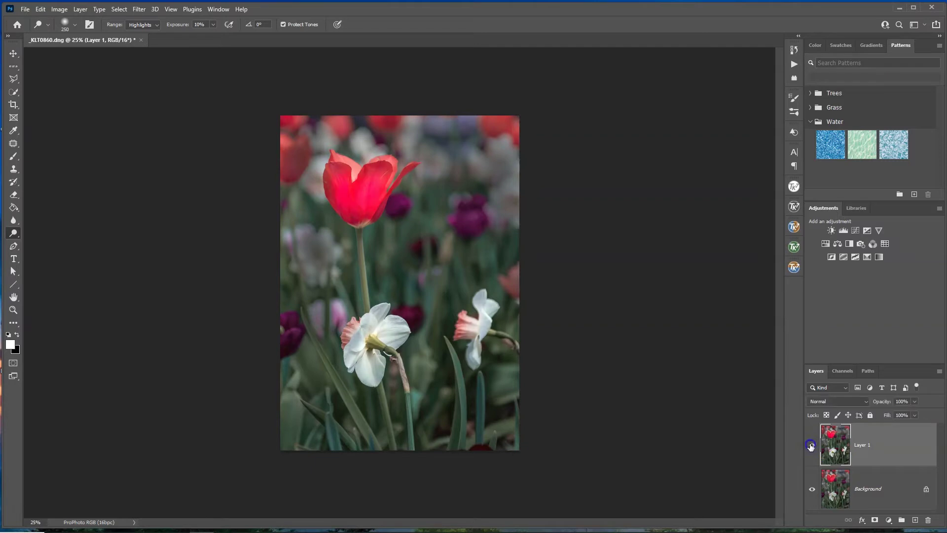
pyautogui.moveTo(383, 327); pyautogui.dragTo(400, 339)
pyautogui.moveTo(349, 361); pyautogui.dragTo(350, 362)
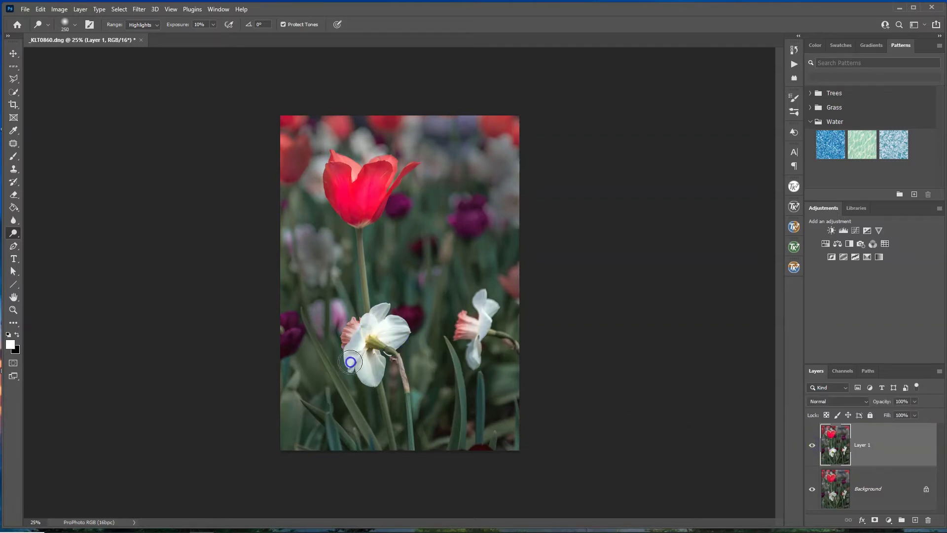
pyautogui.moveTo(464, 336); pyautogui.dragTo(465, 335)
pyautogui.click(370, 195)
pyautogui.moveTo(358, 208); pyautogui.dragTo(358, 213)
pyautogui.moveTo(336, 176); pyautogui.dragTo(347, 172)
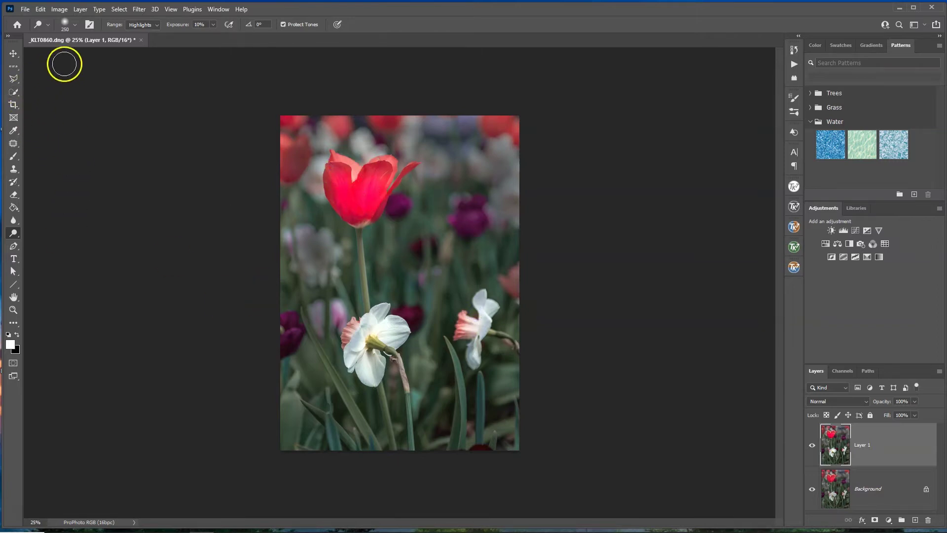
# Step: Flatten the image and apply a slight dark edge vignette with the Camera Raw Filter
pyautogui.click(87, 10)
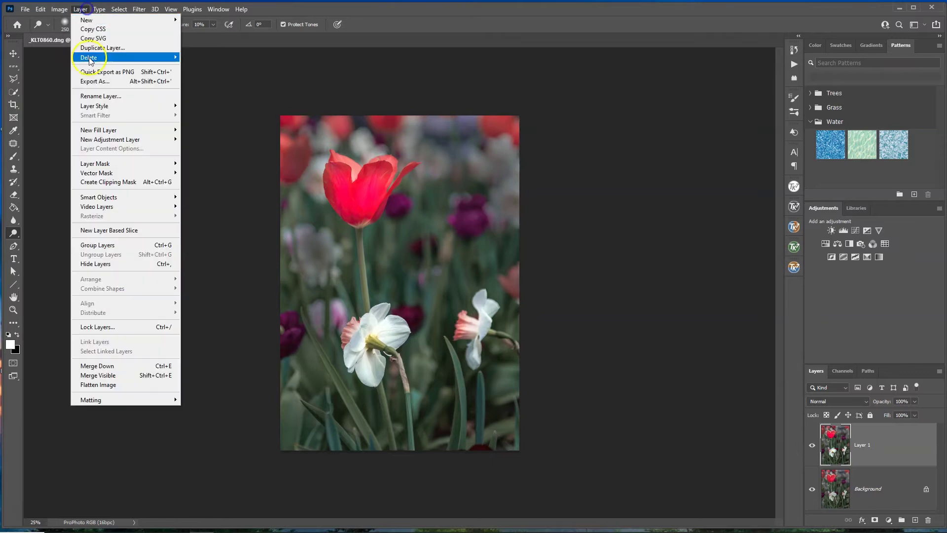
pyautogui.click(124, 387)
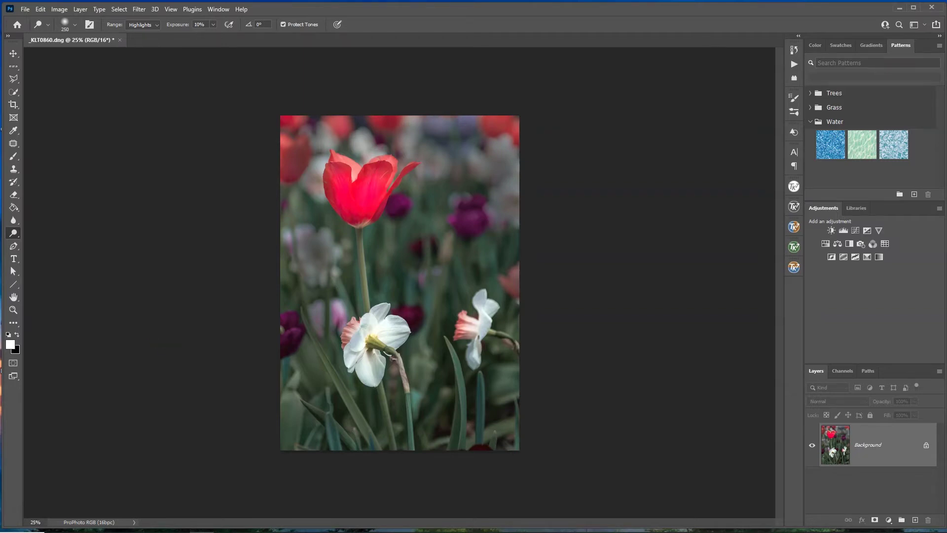
pyautogui.click(139, 8)
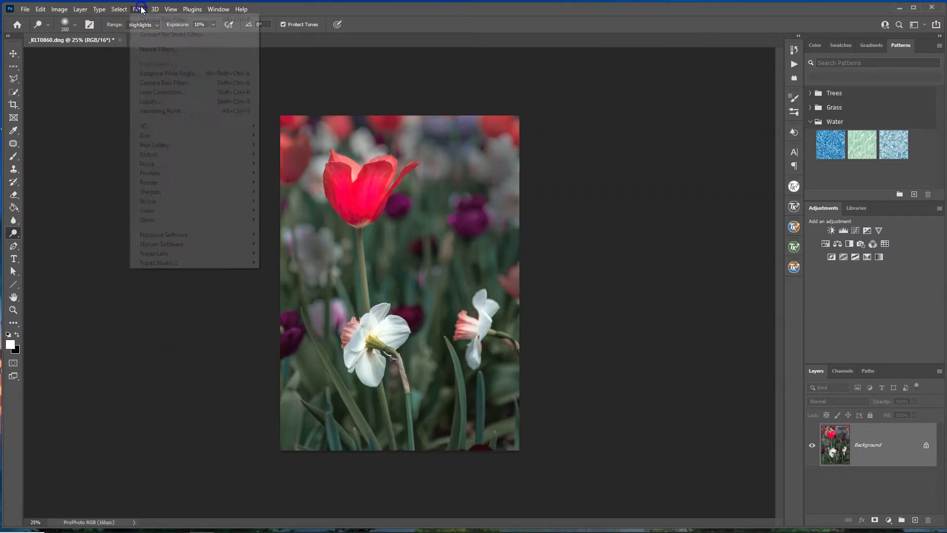
pyautogui.click(165, 84)
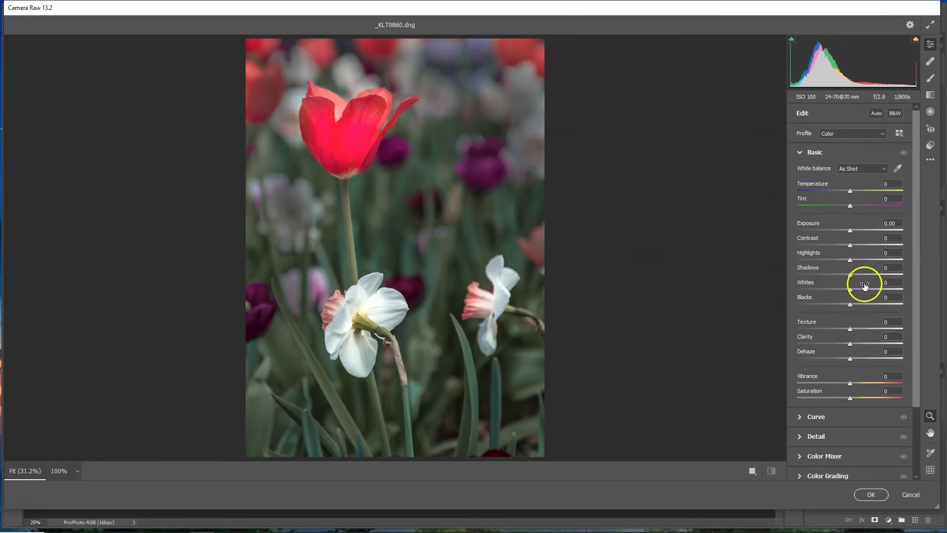
pyautogui.scroll(-3, 857, 411)
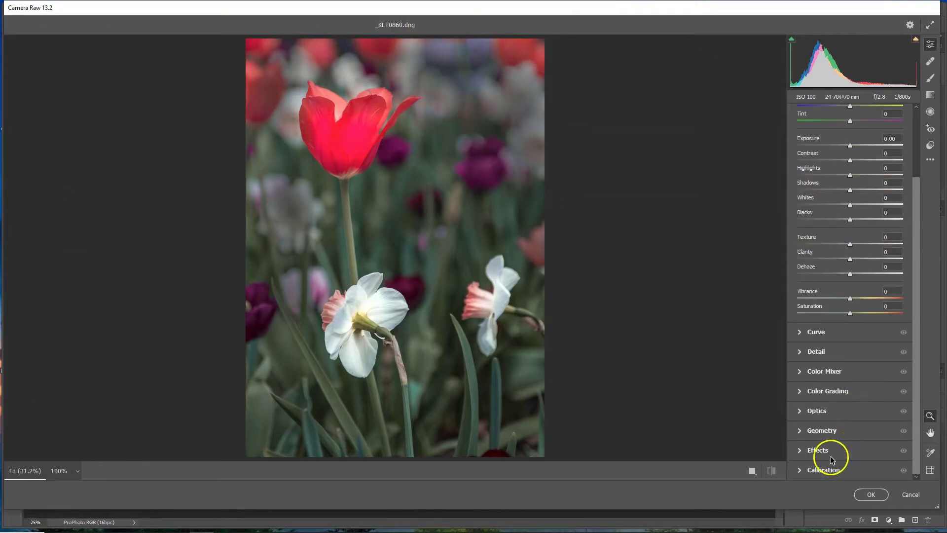
pyautogui.click(816, 450)
pyautogui.moveTo(853, 336); pyautogui.dragTo(845, 337)
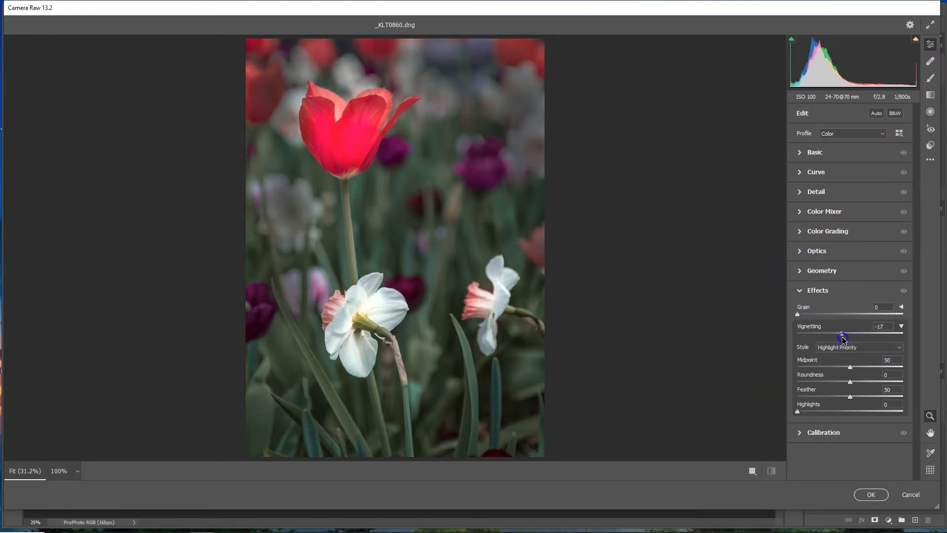
pyautogui.moveTo(837, 340); pyautogui.dragTo(840, 340)
pyautogui.click(868, 495)
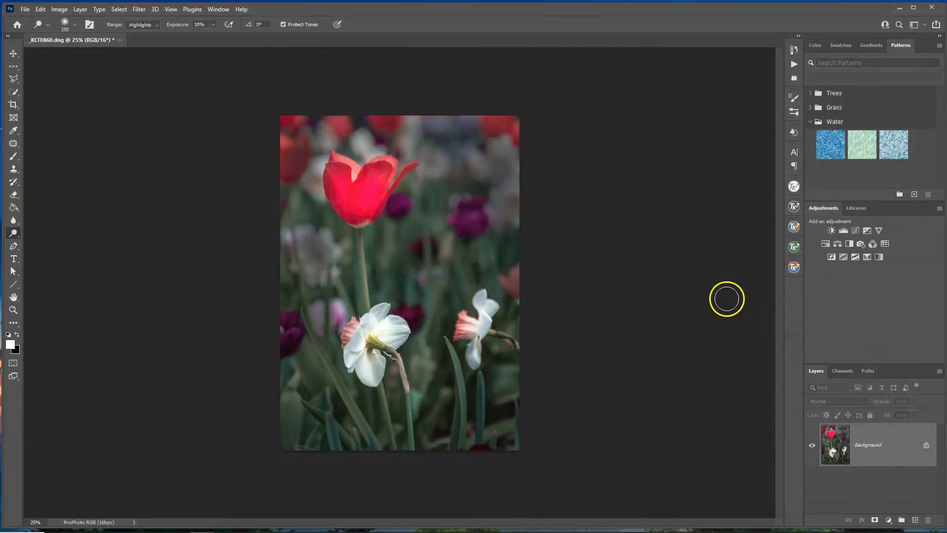
# Step: Reopen the photo in the Camera Raw Filter and set Vignetting to +6
pyautogui.click(138, 9)
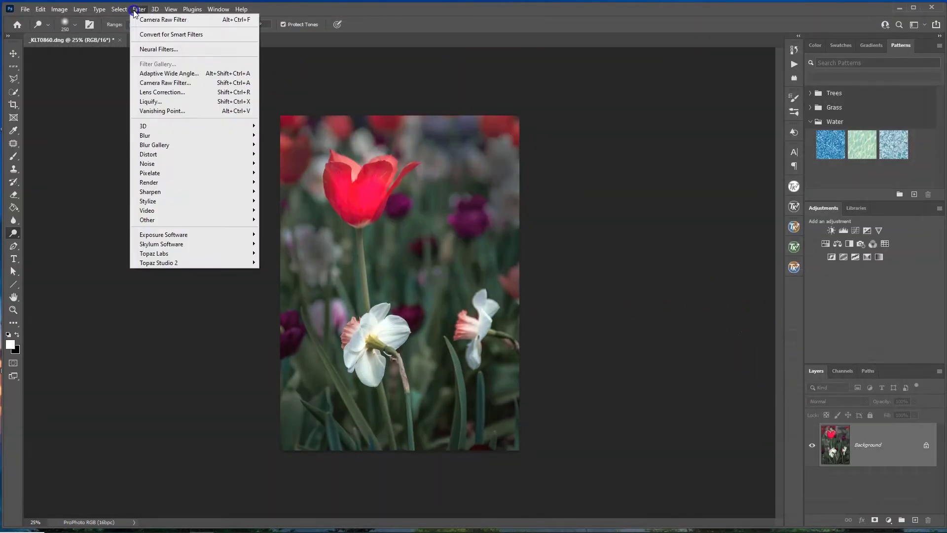
pyautogui.click(151, 92)
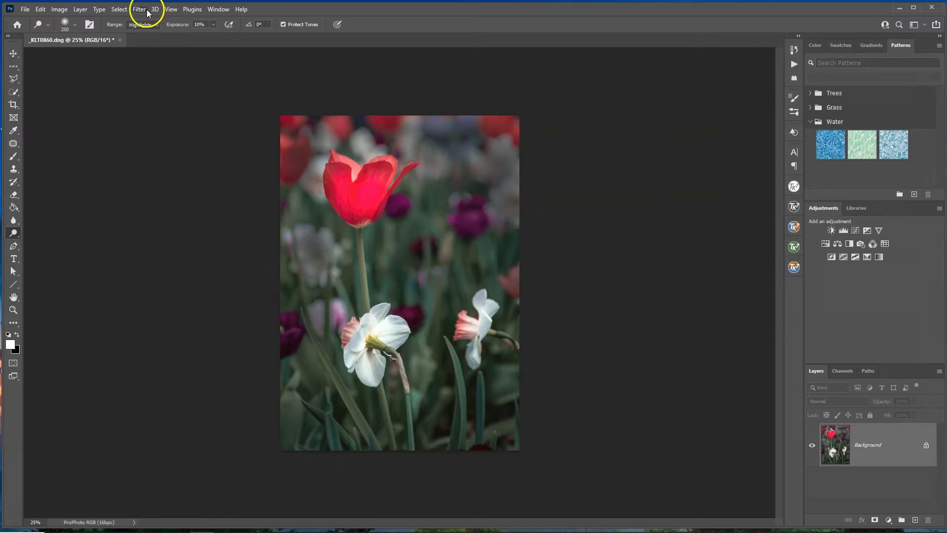
pyautogui.click(140, 9)
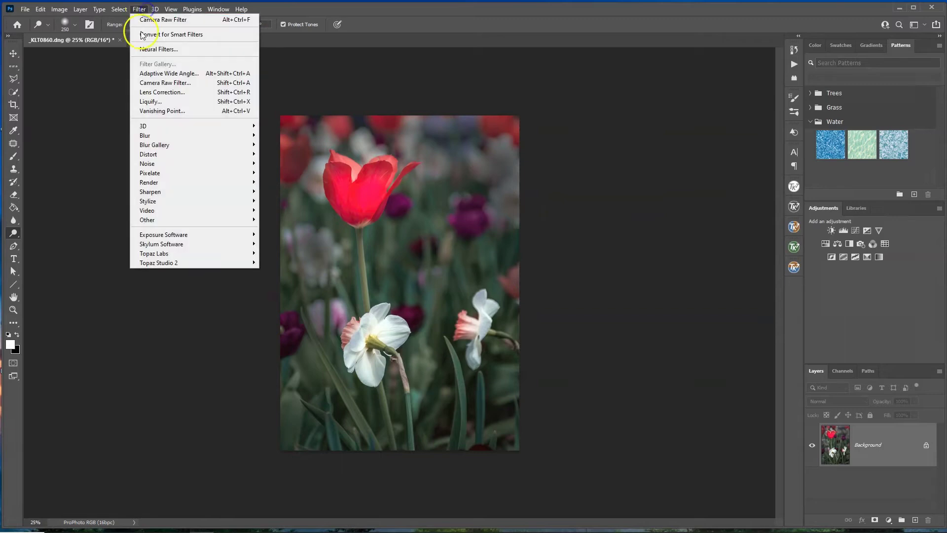
pyautogui.click(158, 83)
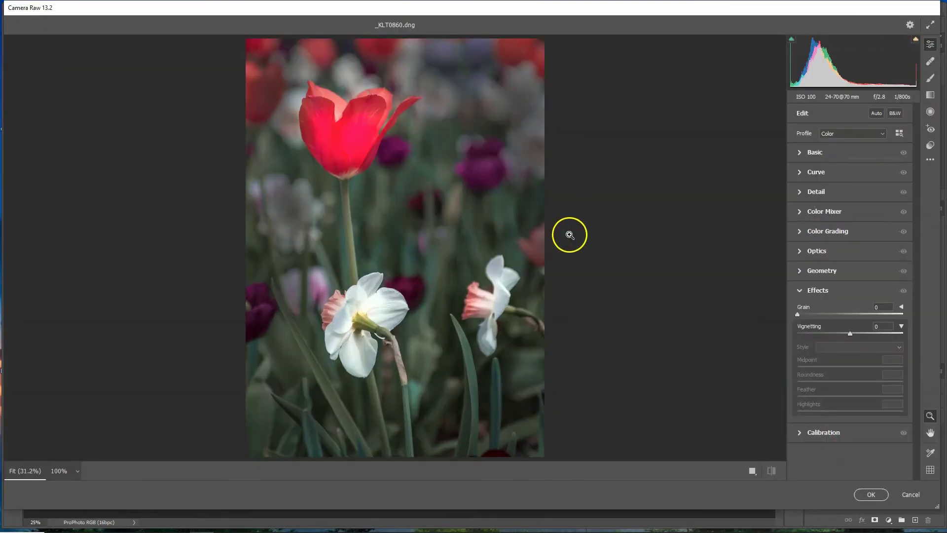
pyautogui.moveTo(851, 334); pyautogui.dragTo(853, 335)
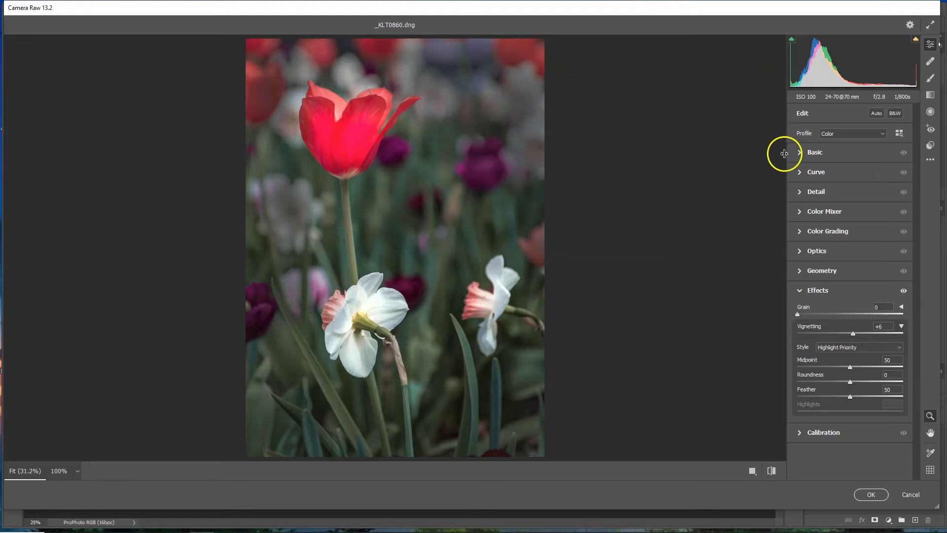
# Step: In Basic, set Exposure +0.10, Contrast +14, Highlights +21, Shadows -31, Whites +10, Blacks -16, Clarity +14 and Vibrance +11
pyautogui.click(799, 153)
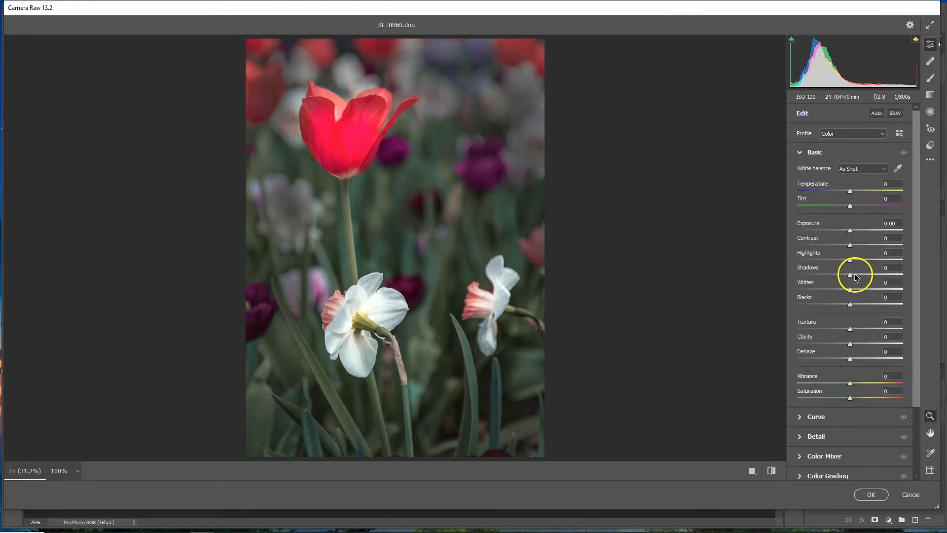
pyautogui.moveTo(851, 262); pyautogui.dragTo(861, 263)
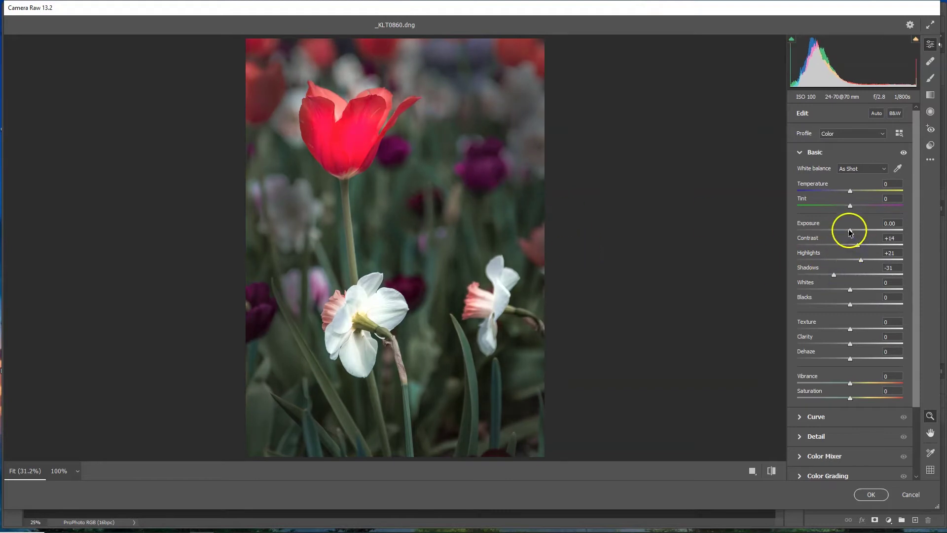
pyautogui.moveTo(850, 231); pyautogui.dragTo(851, 231)
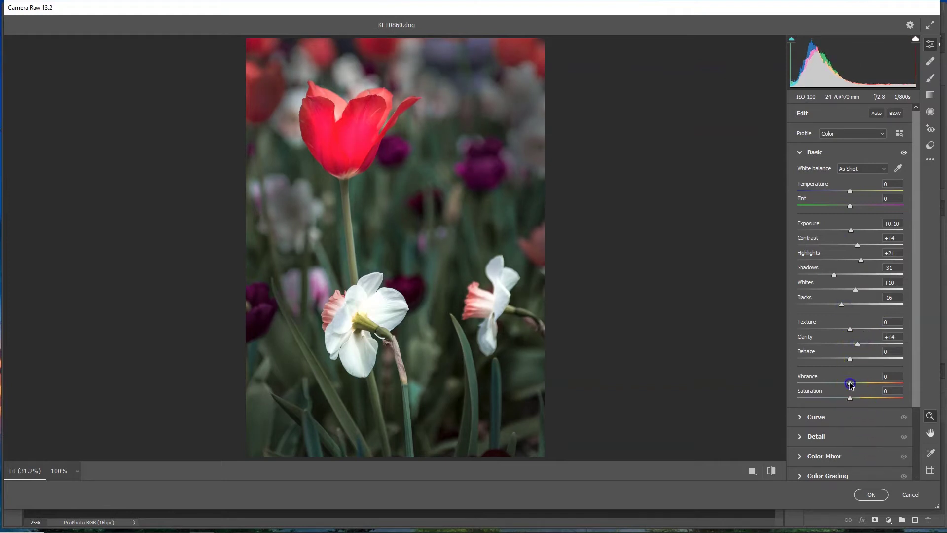
# Step: In the Color Mixer, set Saturation to Yellows -37, Greens -36, Blues +37, Purples +43 and Magentas +49, and desaturate the Oranges
pyautogui.scroll(-3, 813, 432)
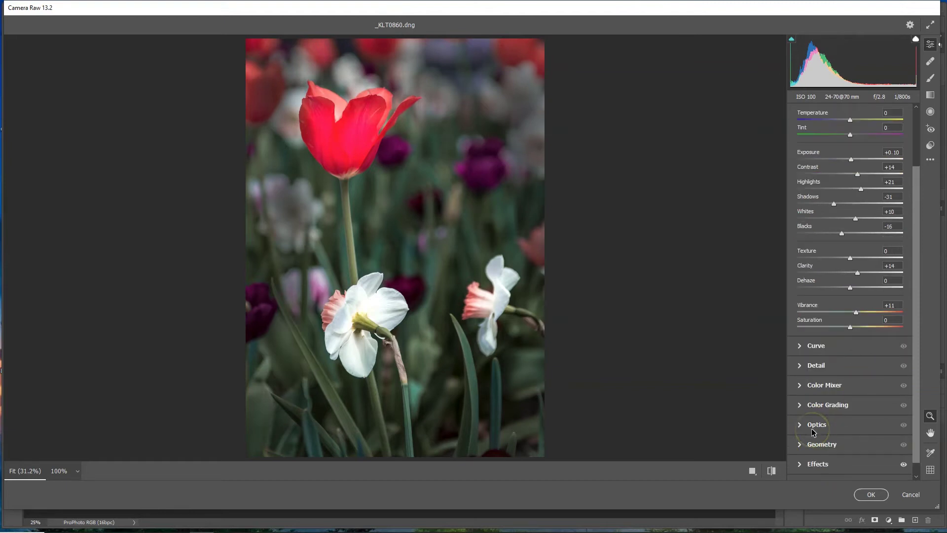
pyautogui.click(799, 387)
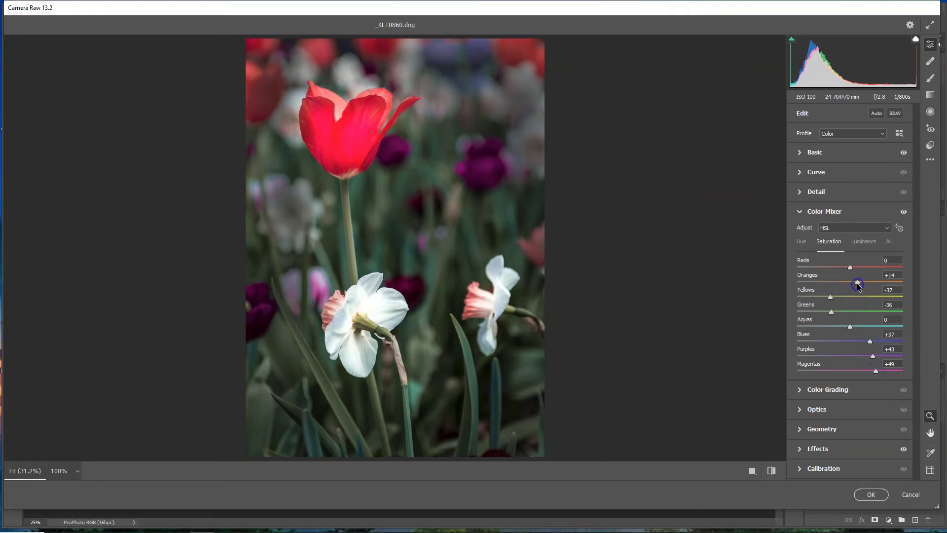
pyautogui.moveTo(858, 285); pyautogui.dragTo(837, 285)
# Step: Shift the Hue of Oranges, Yellows and Greens to -48, Blues to +38, Purples to +35 and Magentas to +41, and apply the filter
pyautogui.click(801, 242)
pyautogui.moveTo(850, 282)
pyautogui.mouseDown()
pyautogui.moveTo(829, 285)
pyautogui.moveTo(849, 298)
pyautogui.mouseUp()
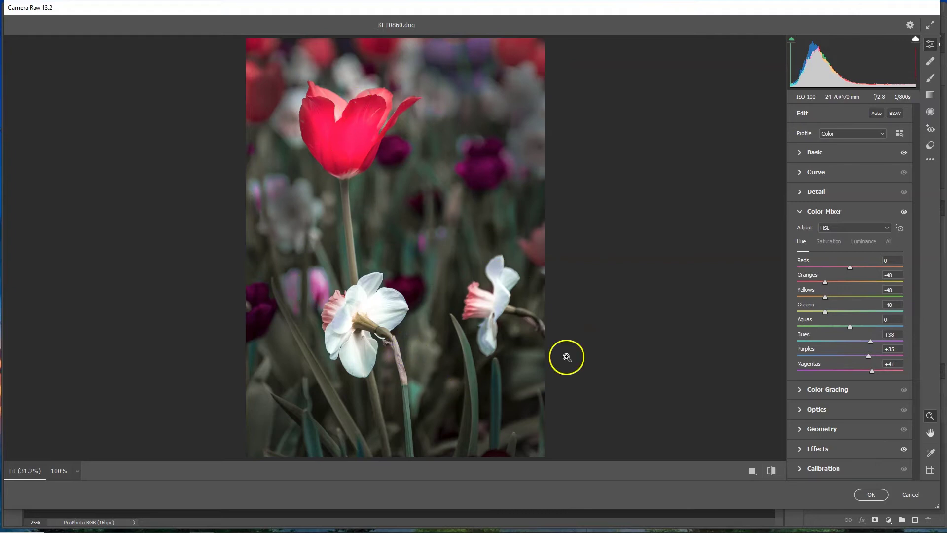
pyautogui.click(870, 494)
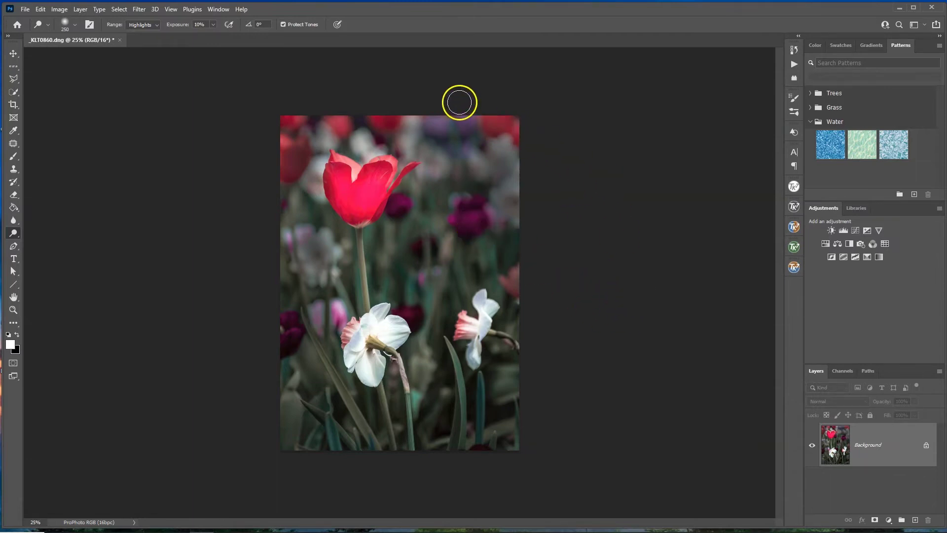
# Step: Open the photo in Liquify and, with a size 500 Forward Warp brush, curve the red tulip's stem above the daffodil
pyautogui.click(139, 9)
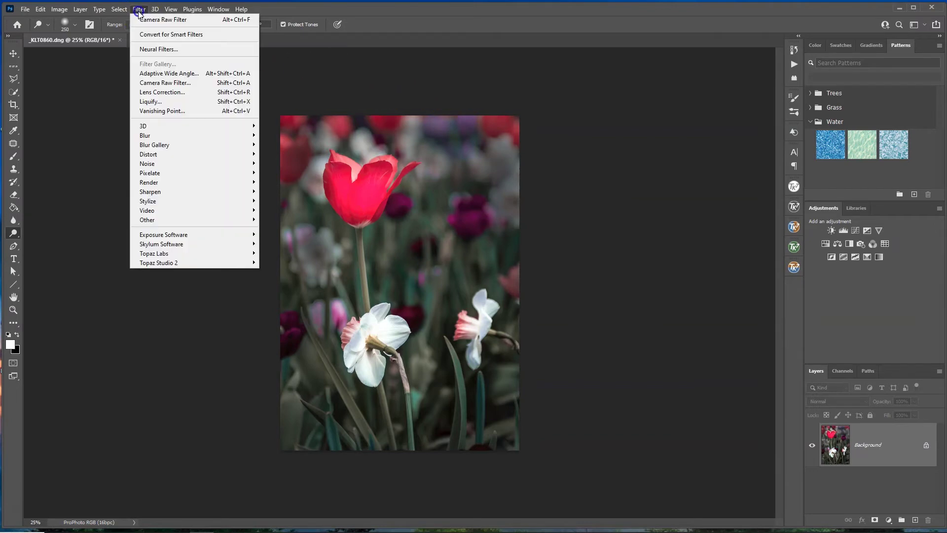
pyautogui.click(155, 103)
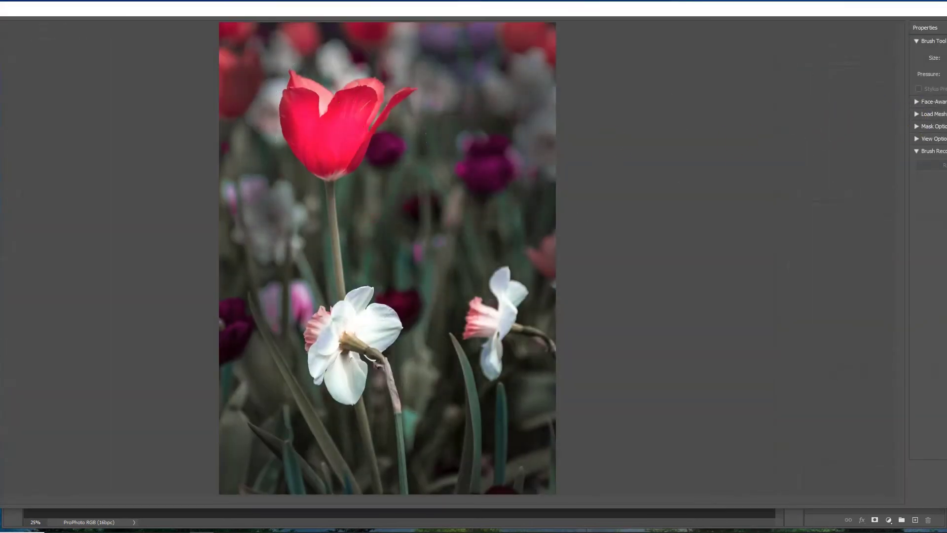
pyautogui.moveTo(946, 216)
pyautogui.mouseDown()
pyautogui.moveTo(849, 215)
pyautogui.moveTo(944, 213)
pyautogui.mouseUp()
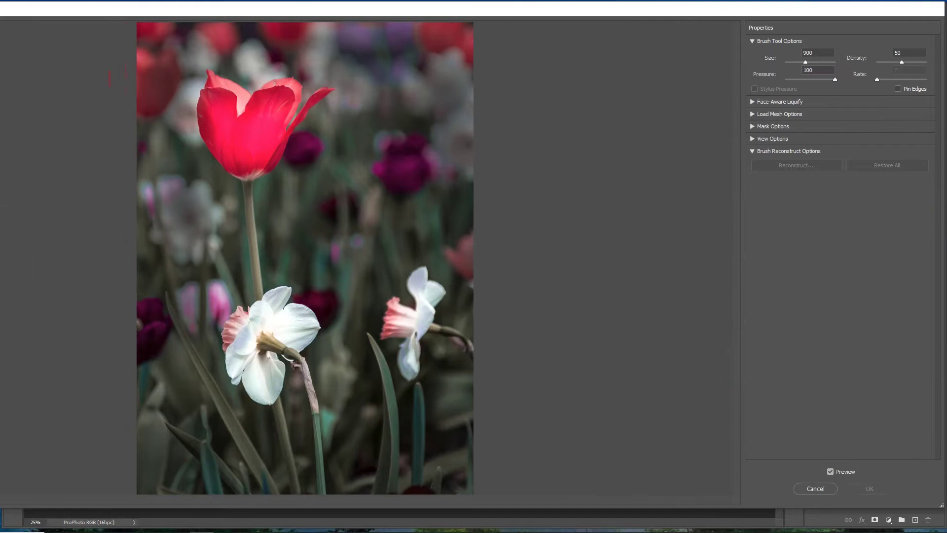
pyautogui.moveTo(0, 222)
pyautogui.mouseDown()
pyautogui.moveTo(163, 222)
pyautogui.moveTo(2, 231)
pyautogui.mouseUp()
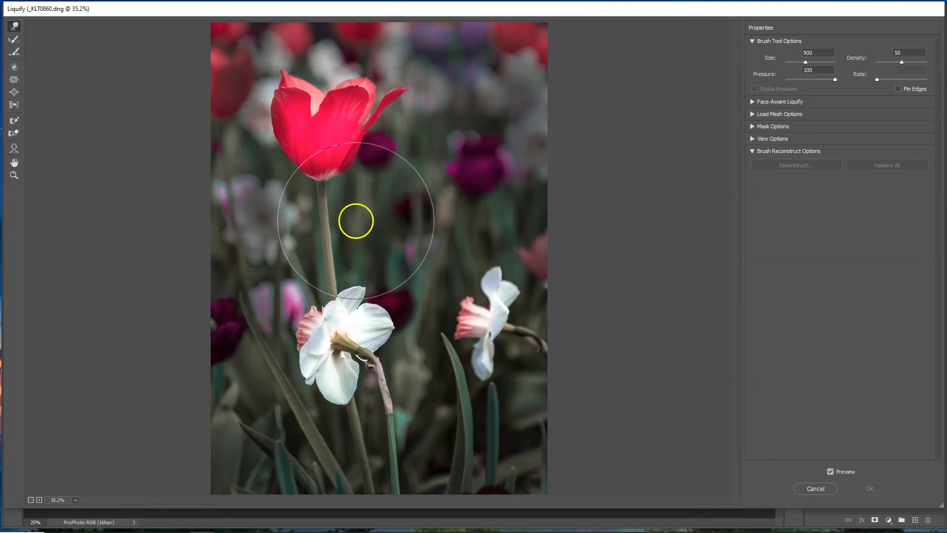
pyautogui.press('[')
pyautogui.press('[')
pyautogui.press('[')
pyautogui.press('[')
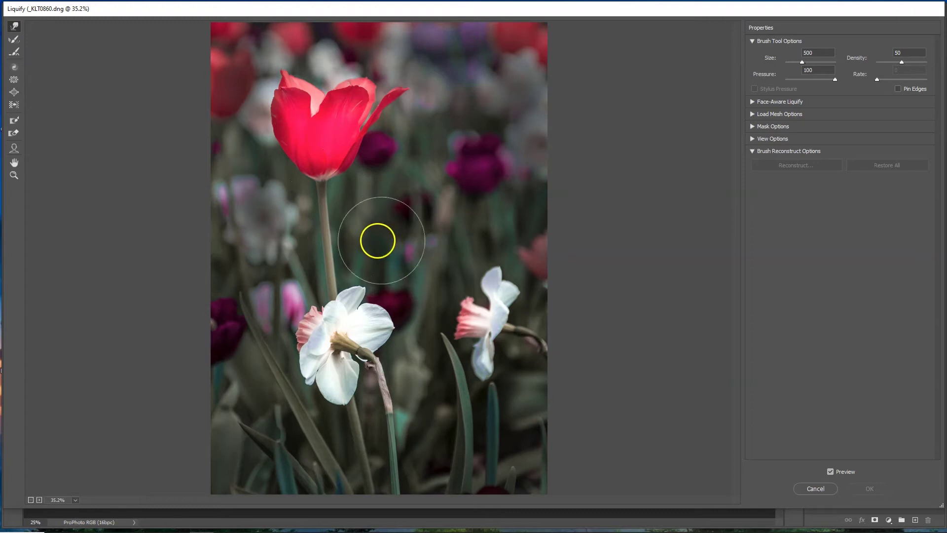
pyautogui.moveTo(342, 235)
pyautogui.mouseDown()
pyautogui.moveTo(325, 231)
pyautogui.moveTo(330, 257)
pyautogui.mouseUp()
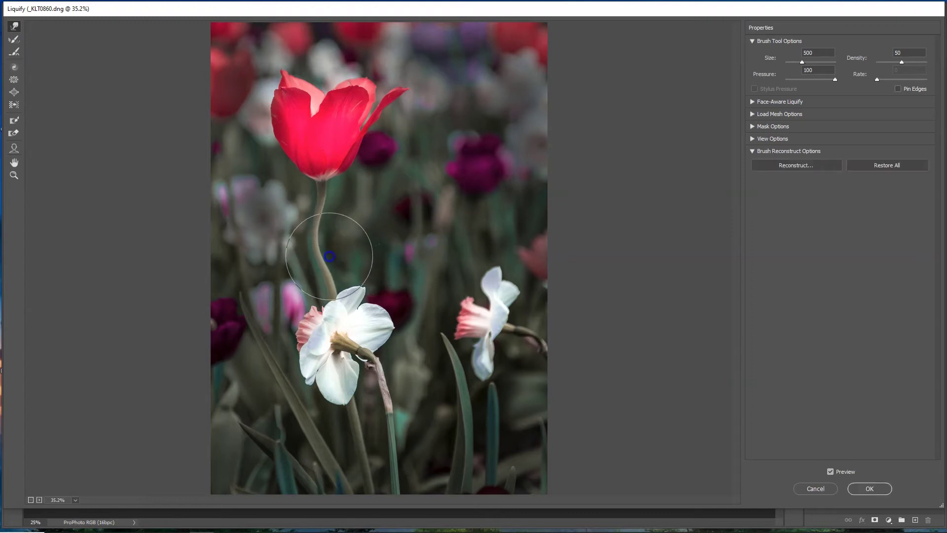
pyautogui.moveTo(317, 223); pyautogui.dragTo(320, 219)
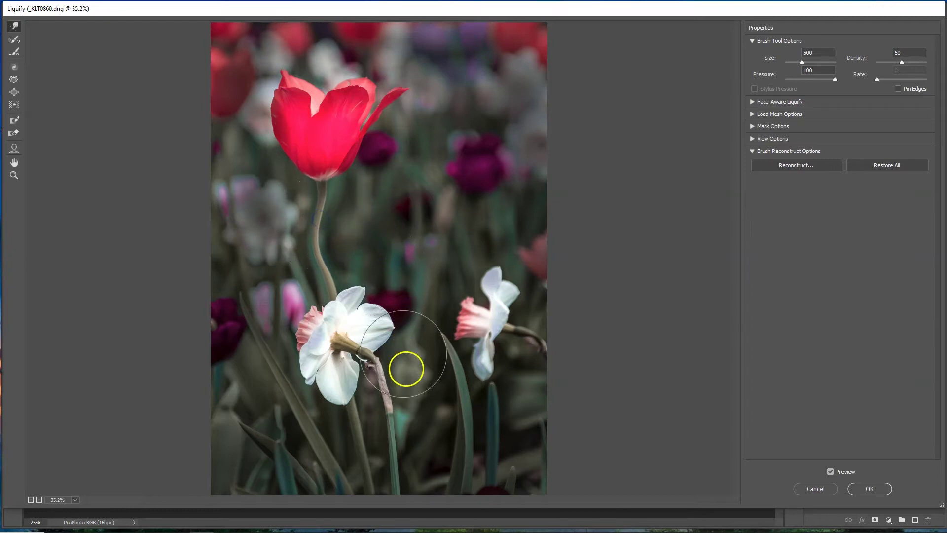
# Step: Warp the lower part of the tulip stem and the front daffodil's stem into gentle outward curves
pyautogui.moveTo(371, 442); pyautogui.dragTo(381, 446)
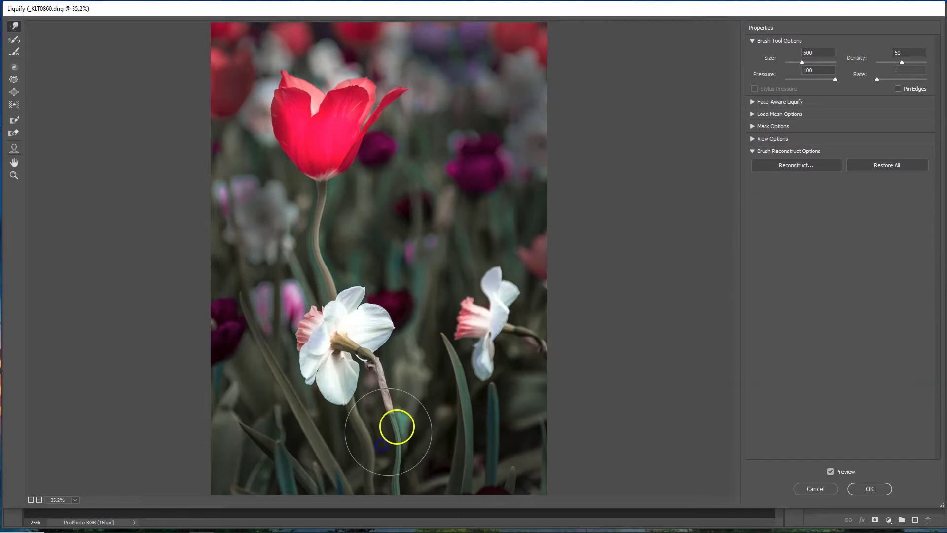
pyautogui.moveTo(409, 401); pyautogui.dragTo(419, 400)
pyautogui.moveTo(408, 454); pyautogui.dragTo(411, 451)
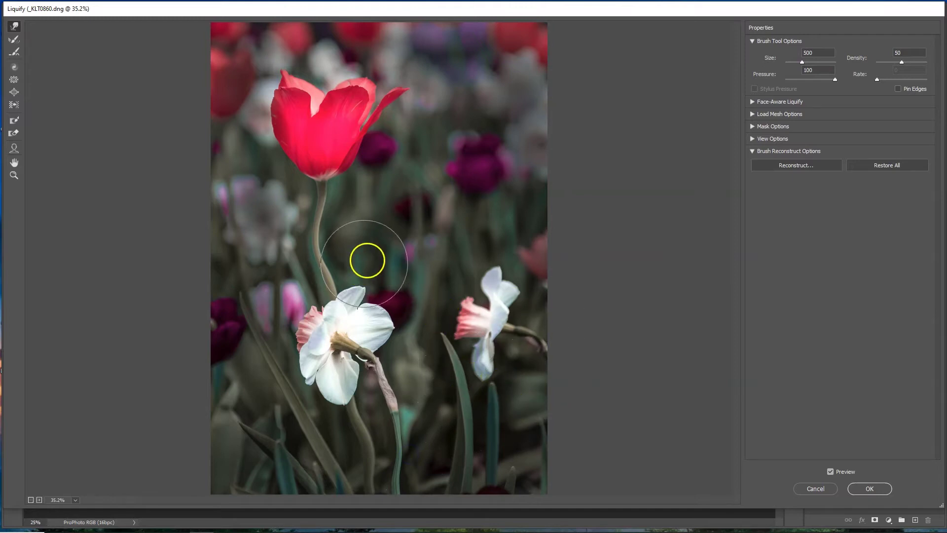
# Step: Refine the curves of the upper and lower tulip stem with small warp strokes and apply the Liquify changes
pyautogui.moveTo(327, 216); pyautogui.dragTo(322, 216)
pyautogui.moveTo(322, 269); pyautogui.dragTo(319, 269)
pyautogui.moveTo(319, 248); pyautogui.dragTo(323, 246)
pyautogui.moveTo(376, 445); pyautogui.dragTo(380, 442)
pyautogui.moveTo(380, 468); pyautogui.dragTo(383, 468)
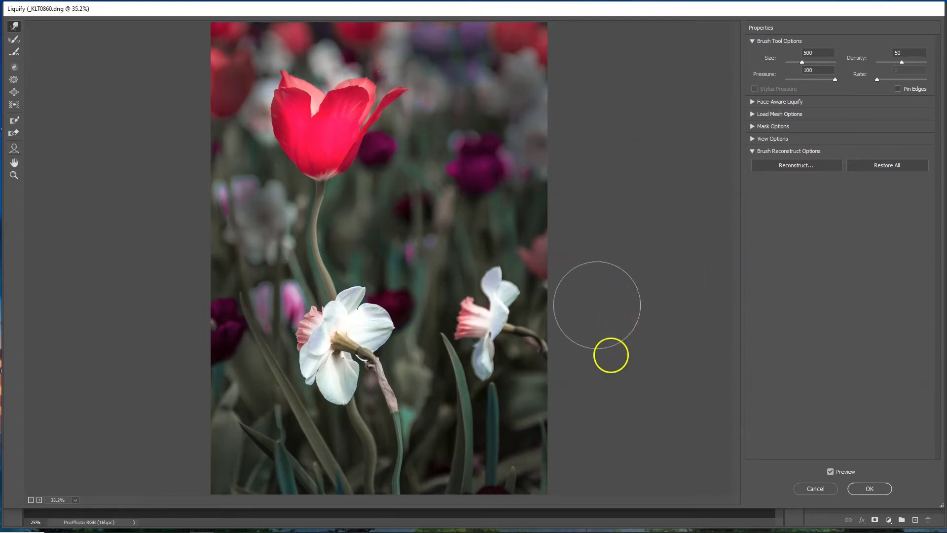
pyautogui.click(868, 489)
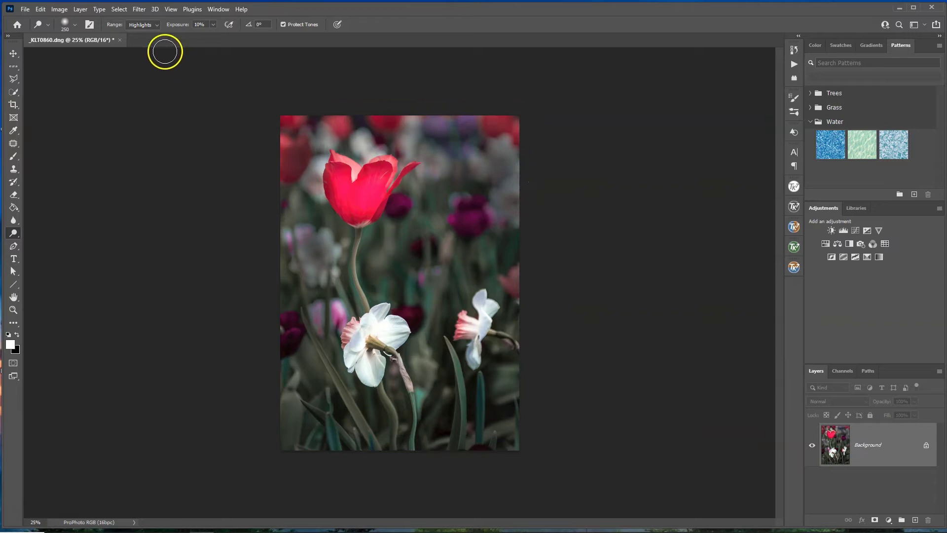
pyautogui.click(139, 9)
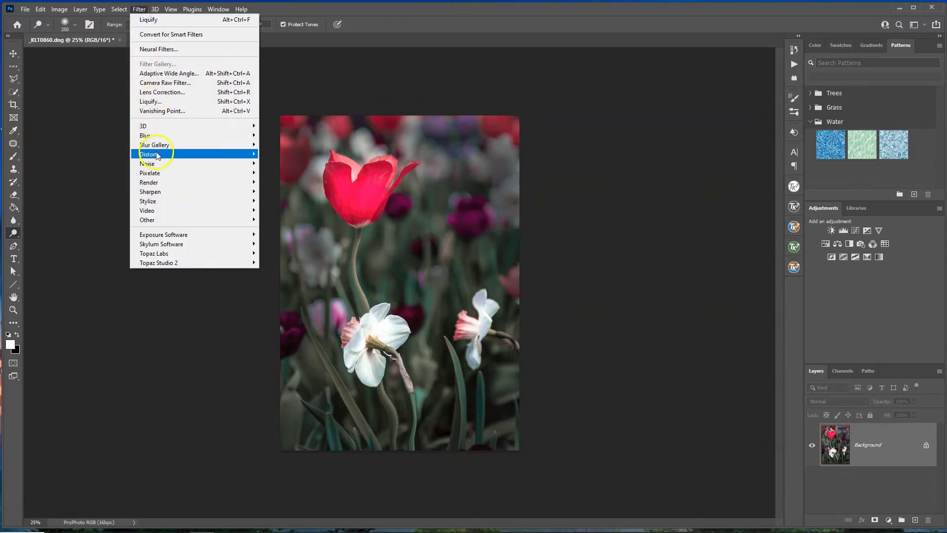
pyautogui.moveTo(156, 203)
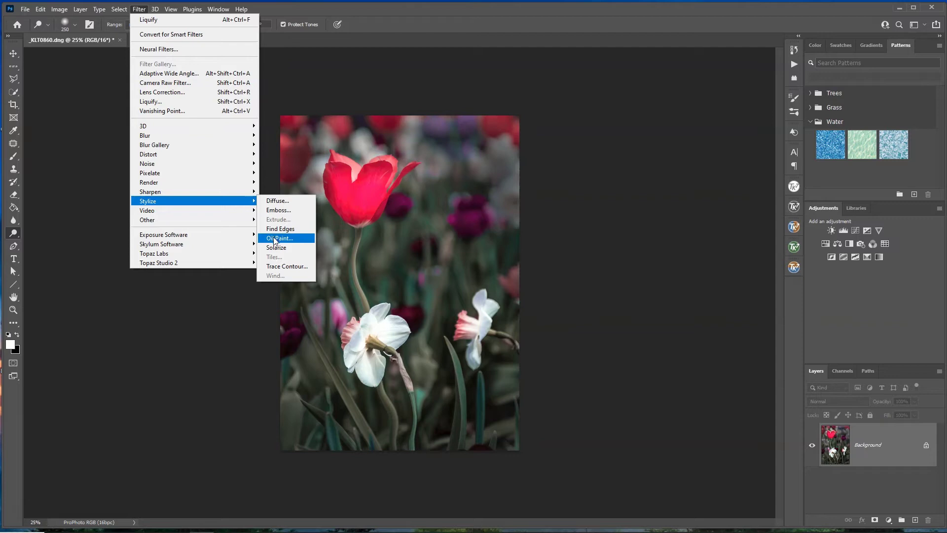
pyautogui.click(189, 319)
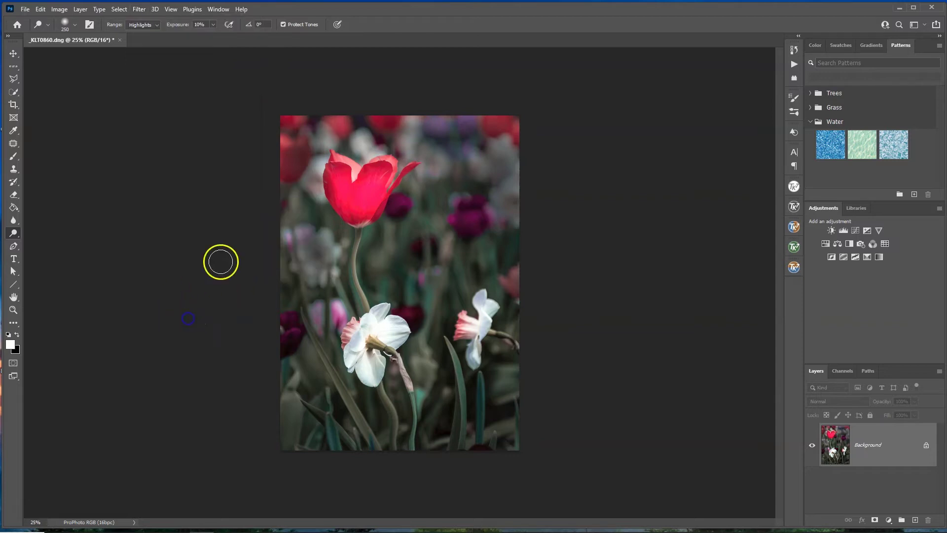
# Step: Review the graphics processor settings in the Performance preferences and leave without changing anything
pyautogui.click(38, 9)
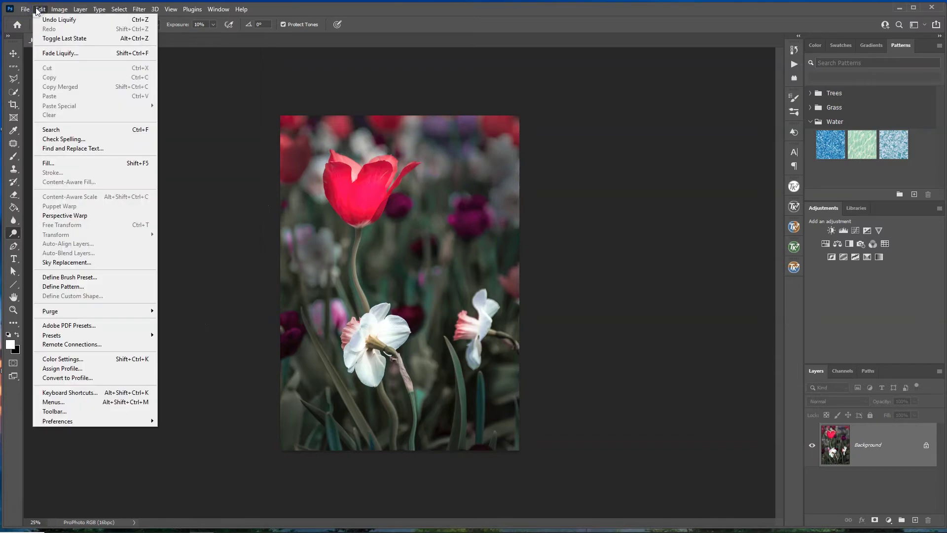
pyautogui.moveTo(89, 423)
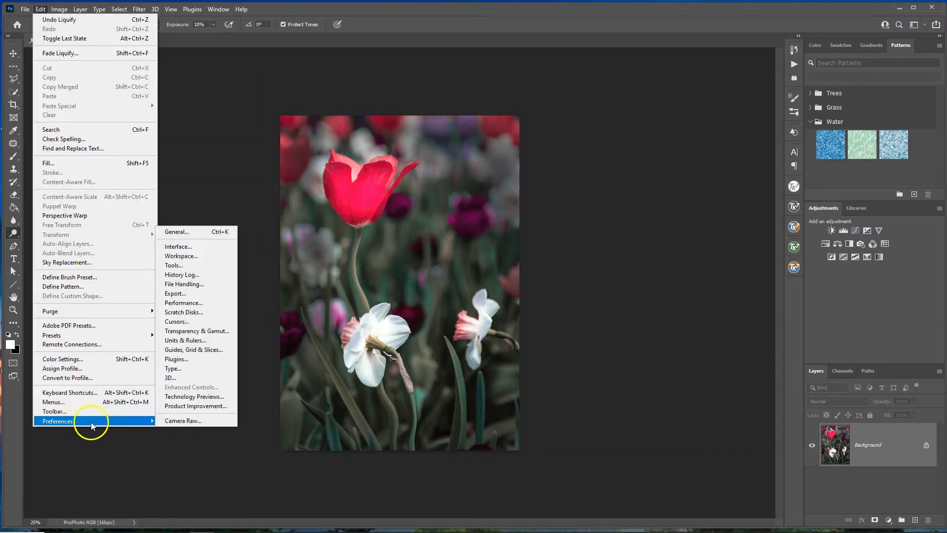
pyautogui.click(183, 302)
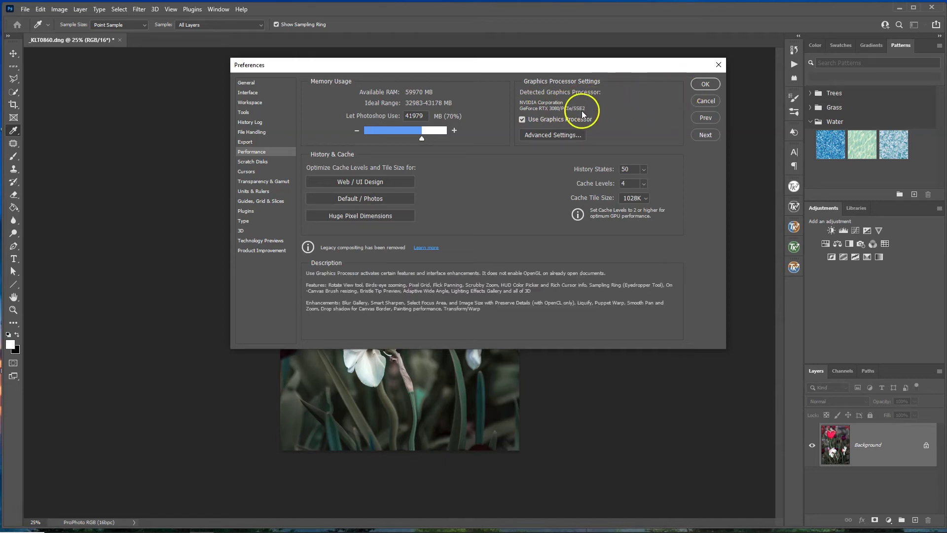
pyautogui.click(698, 102)
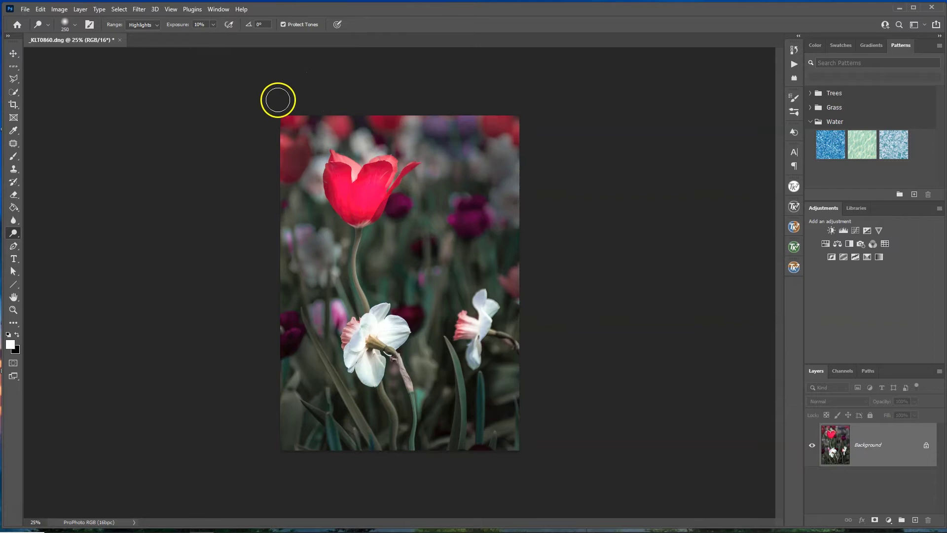
# Step: Apply the Oil Paint filter with Stylization 10.0, Cleanliness 10.0, Scale 0.1, Bristle Detail 0.0 and Shine 0.0
pyautogui.click(139, 10)
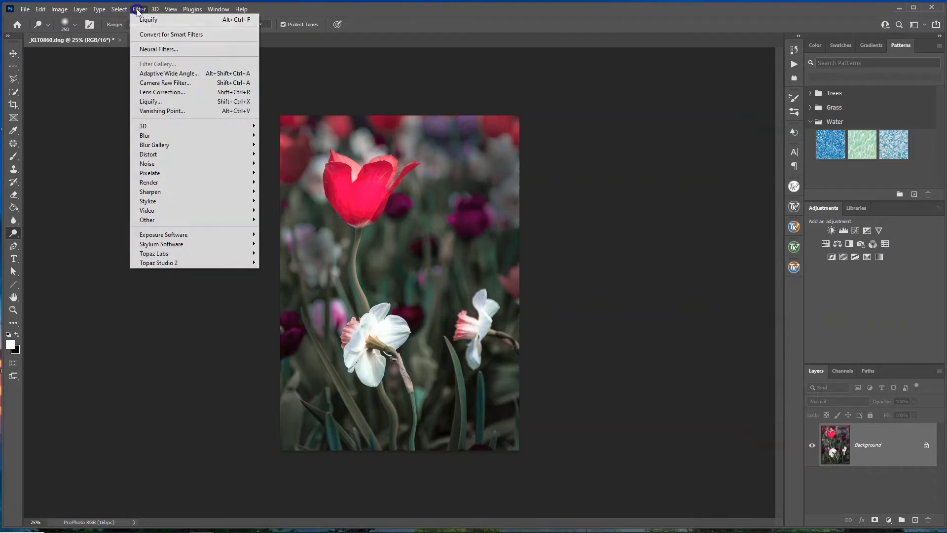
pyautogui.moveTo(186, 201)
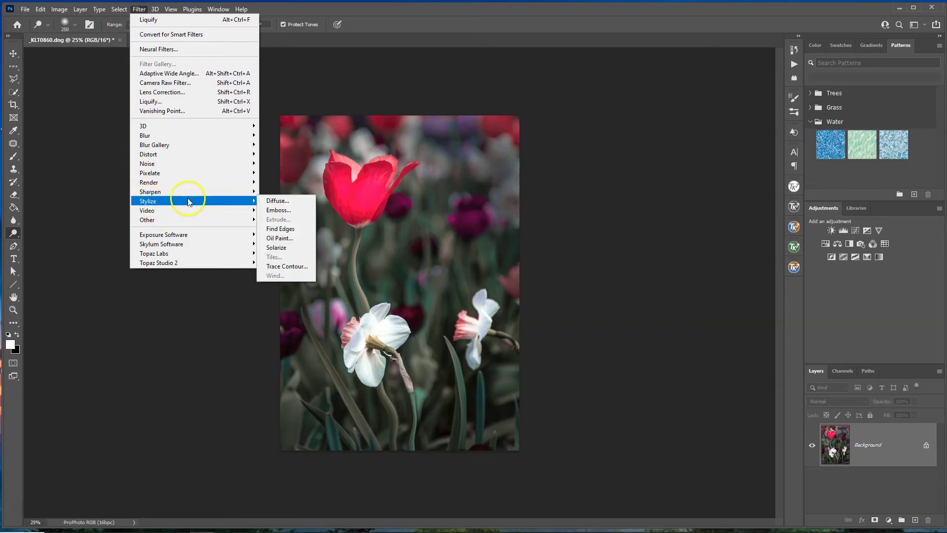
pyautogui.click(279, 238)
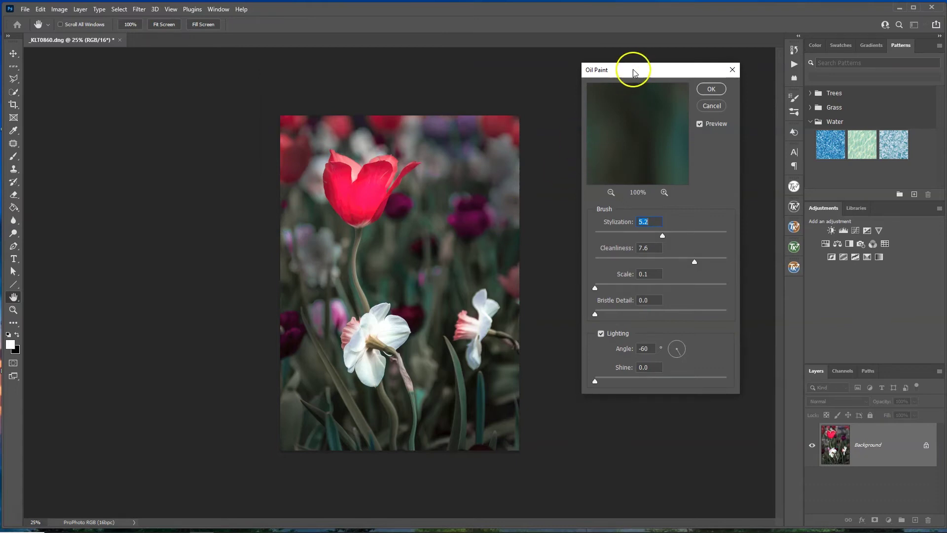
pyautogui.moveTo(637, 76); pyautogui.dragTo(577, 101)
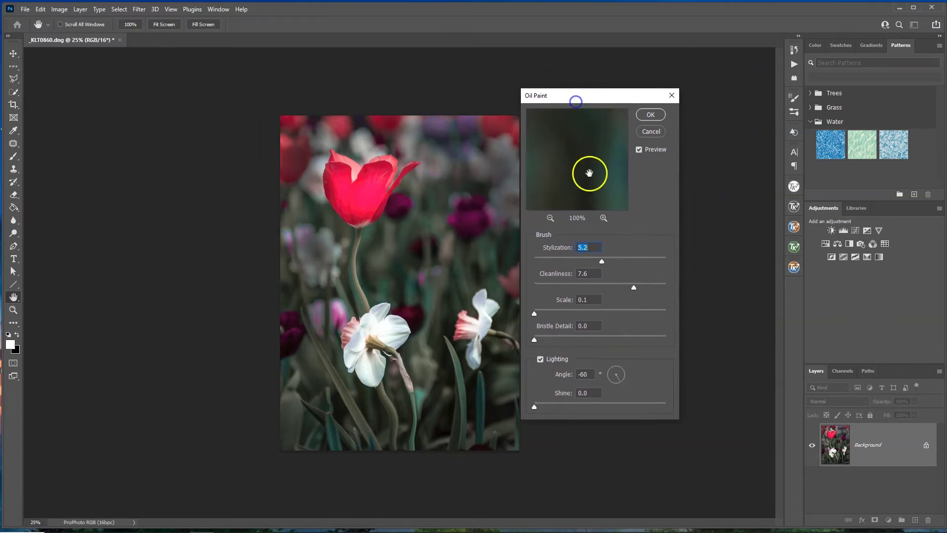
pyautogui.moveTo(602, 260); pyautogui.dragTo(685, 263)
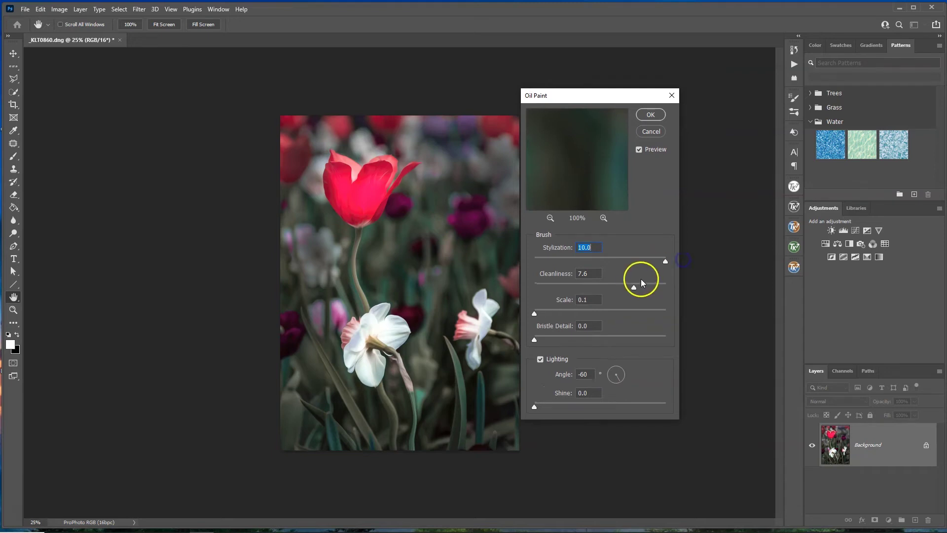
pyautogui.moveTo(634, 288); pyautogui.dragTo(676, 292)
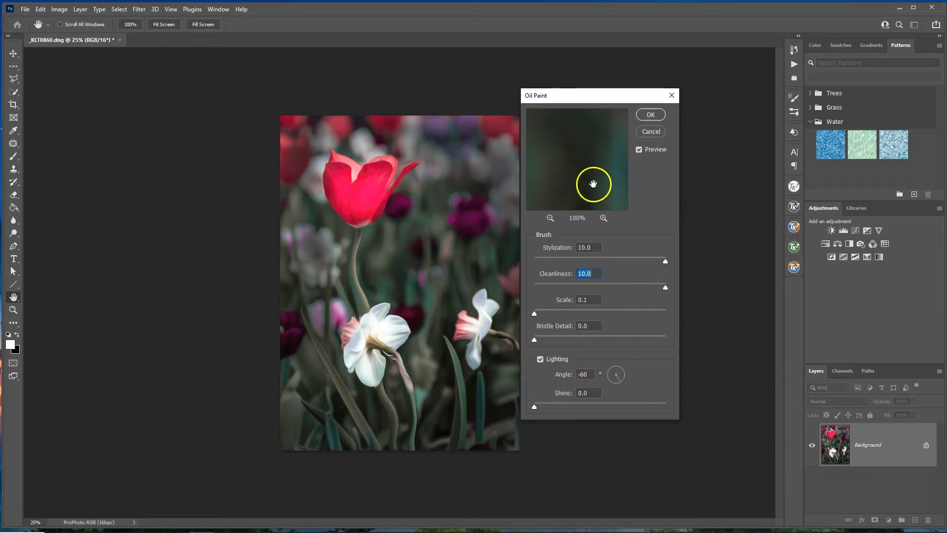
pyautogui.click(649, 120)
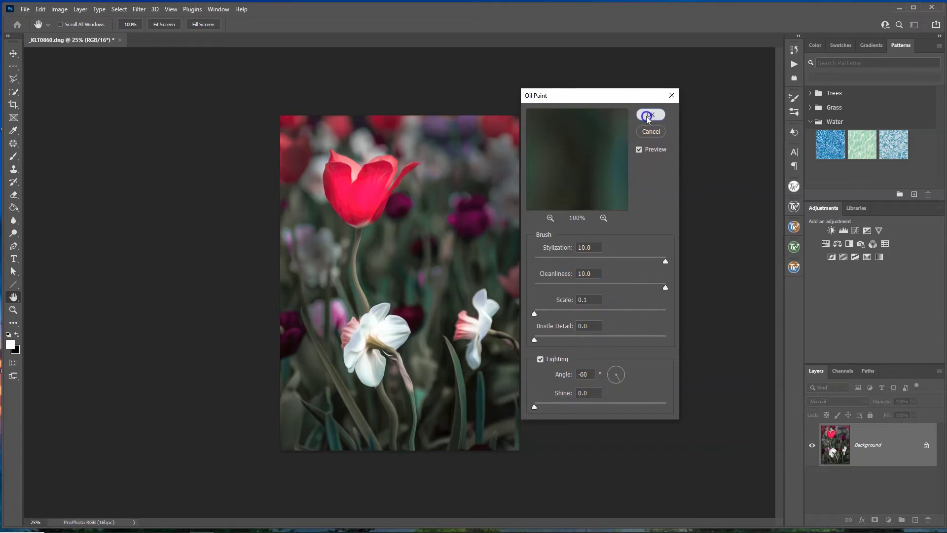
pyautogui.press('o')
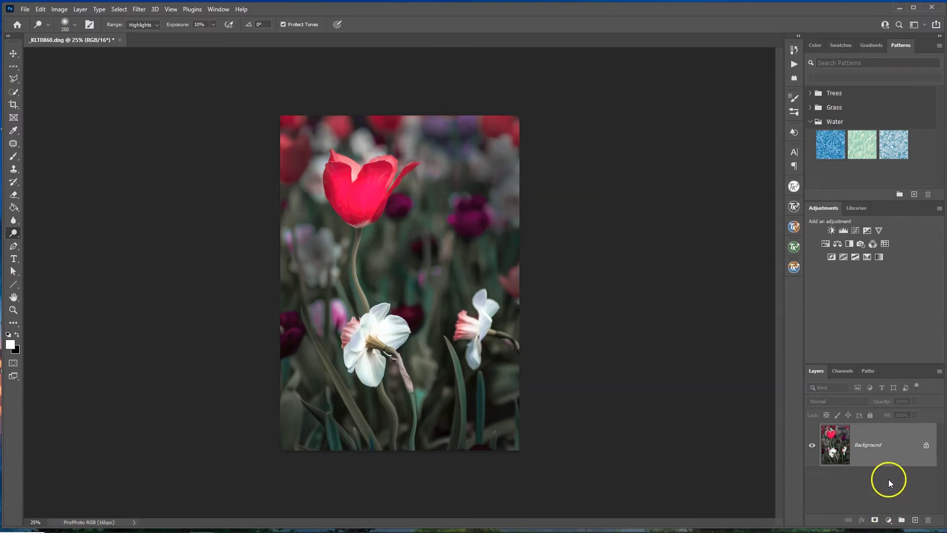
# Step: Duplicate the Background layer and apply Oil Paint with Stylization 10.0, Cleanliness 10.0, Scale 0.1, Bristle Detail 0.0 and Shine 0.0
pyautogui.hotkey('ctrl', 'j')
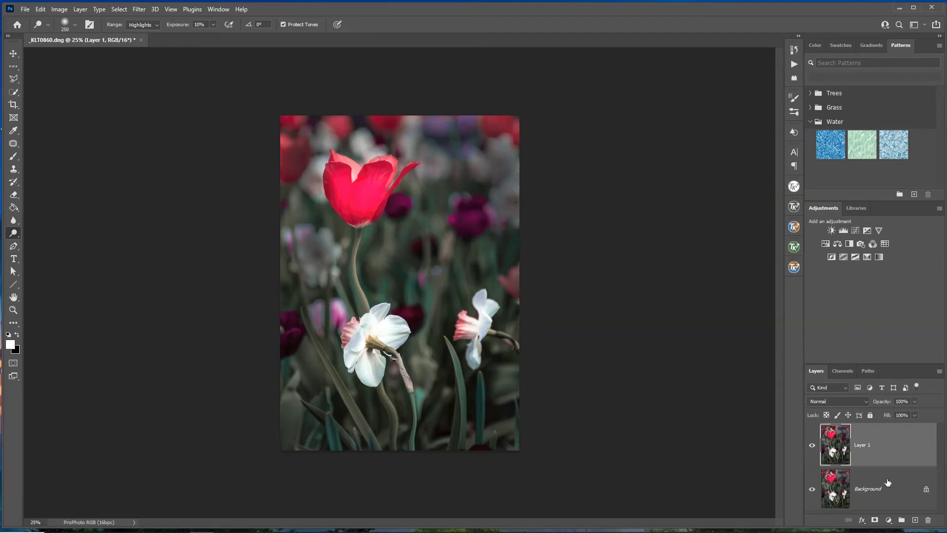
pyautogui.click(139, 9)
pyautogui.moveTo(182, 202)
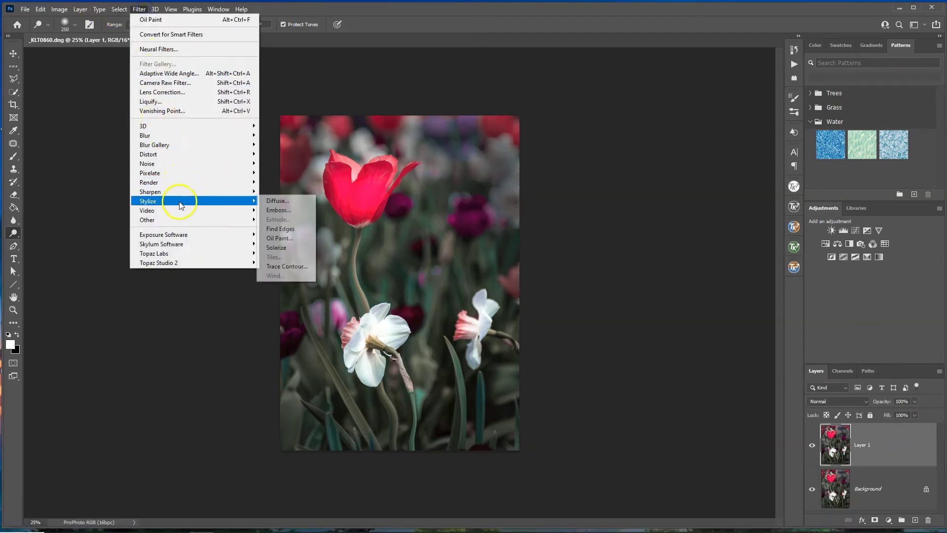
pyautogui.click(270, 239)
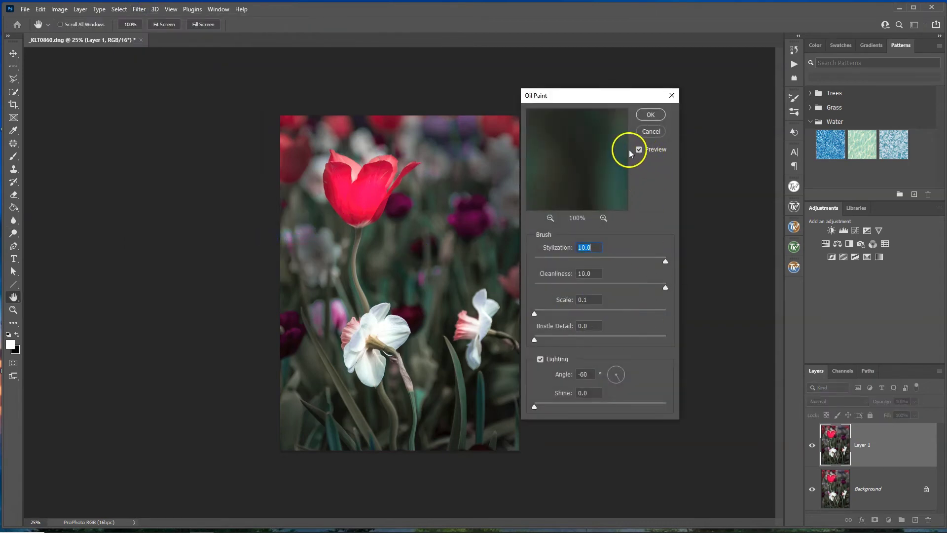
pyautogui.moveTo(589, 170)
pyautogui.mouseDown()
pyautogui.moveTo(600, 144)
pyautogui.moveTo(580, 137)
pyautogui.moveTo(590, 120)
pyautogui.mouseUp()
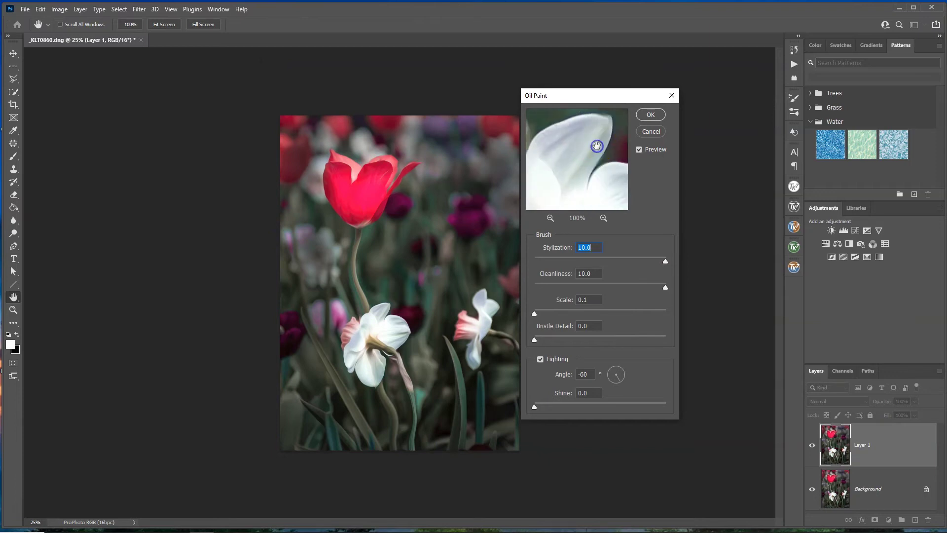
pyautogui.moveTo(660, 263)
pyautogui.mouseDown()
pyautogui.moveTo(638, 265)
pyautogui.moveTo(662, 264)
pyautogui.mouseUp()
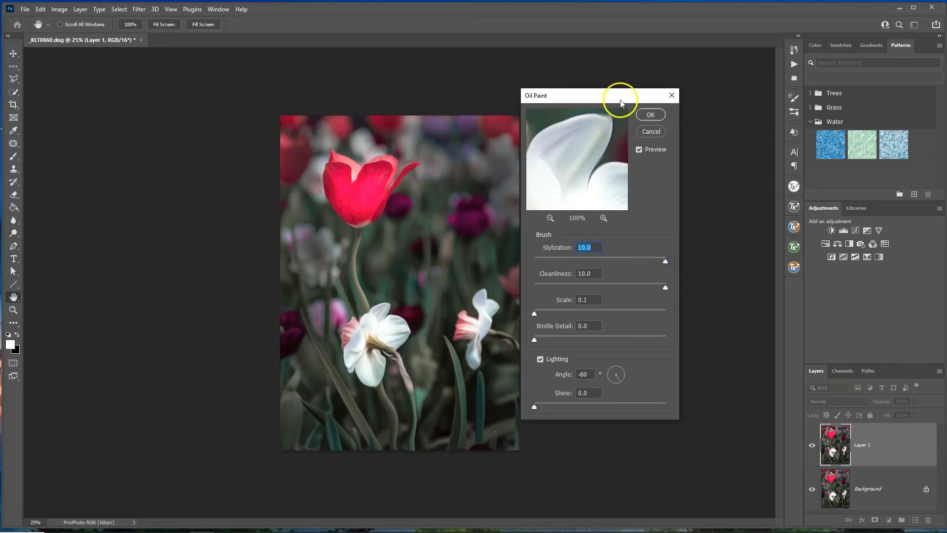
pyautogui.click(651, 115)
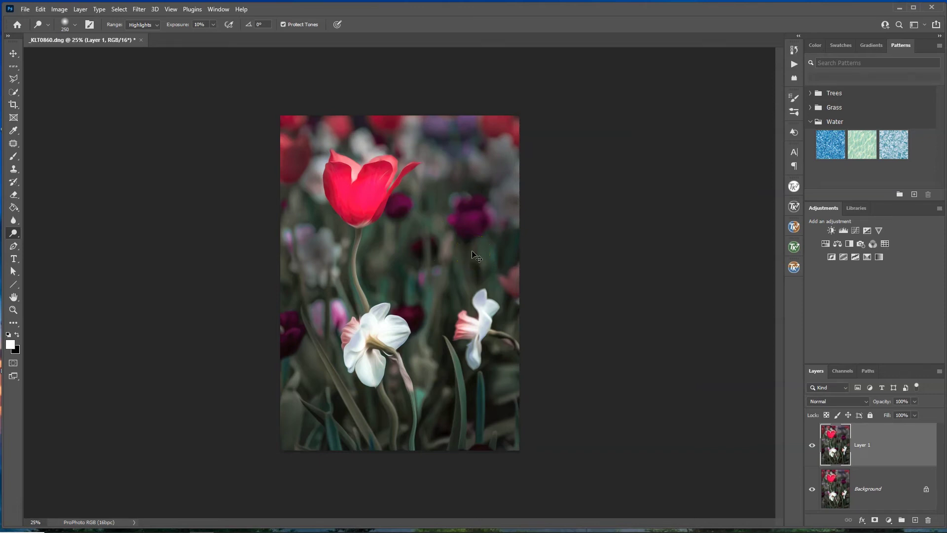
# Step: Duplicate the oil-painted Layer 1 and compare the image with the copy hidden and shown
pyautogui.hotkey('ctrl', '+')
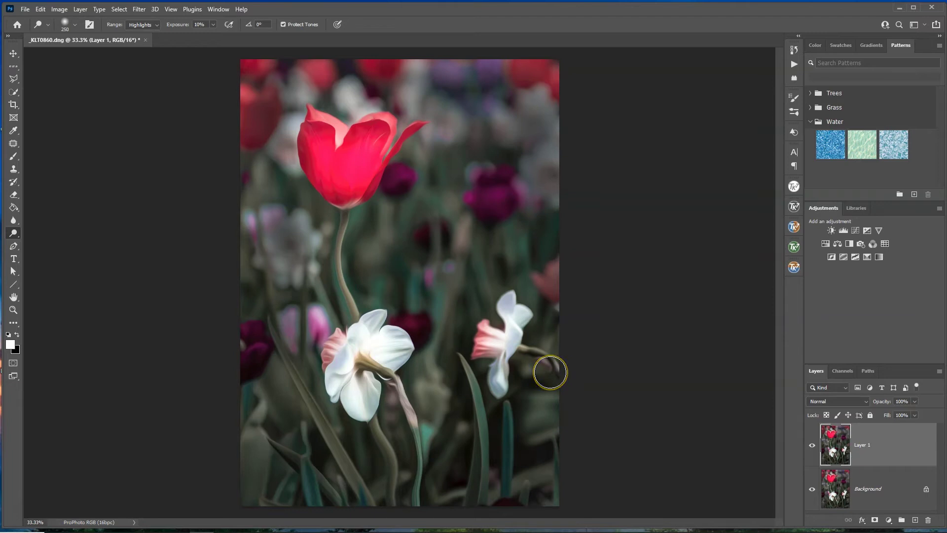
pyautogui.hotkey('ctrl', 'j')
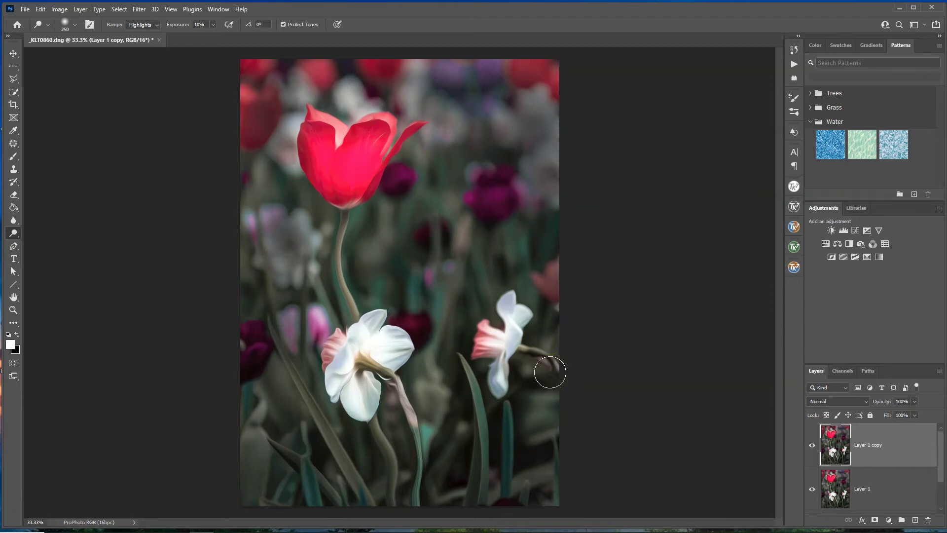
pyautogui.scroll(-1, 915, 432)
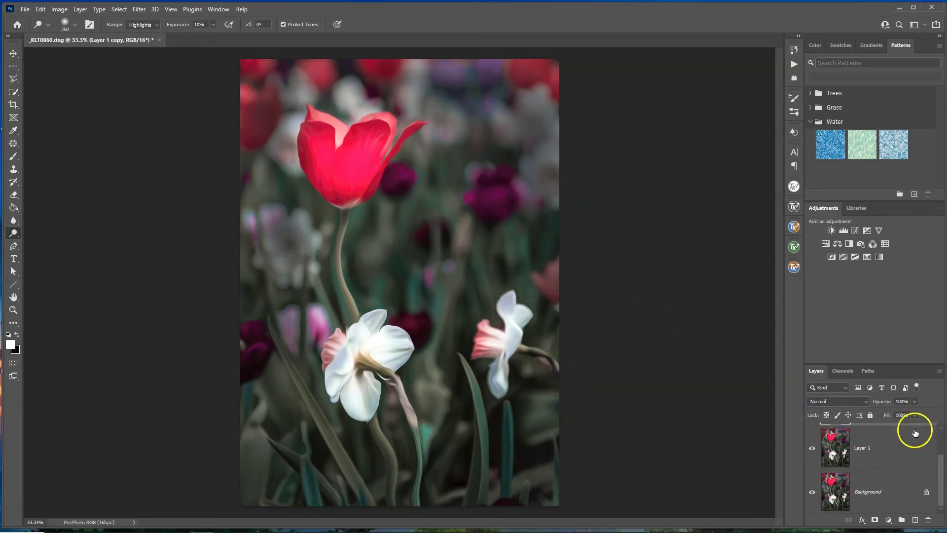
pyautogui.scroll(1, 915, 434)
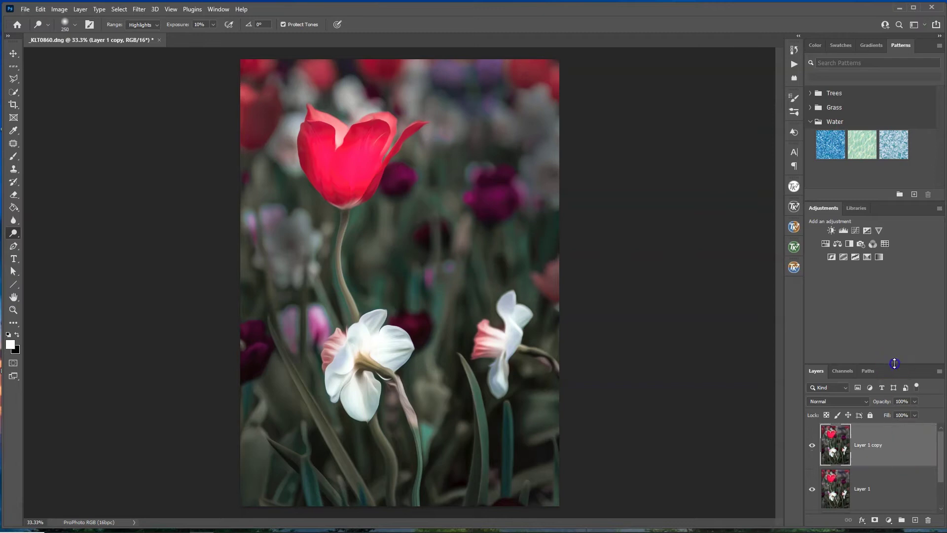
pyautogui.moveTo(895, 362); pyautogui.dragTo(894, 268)
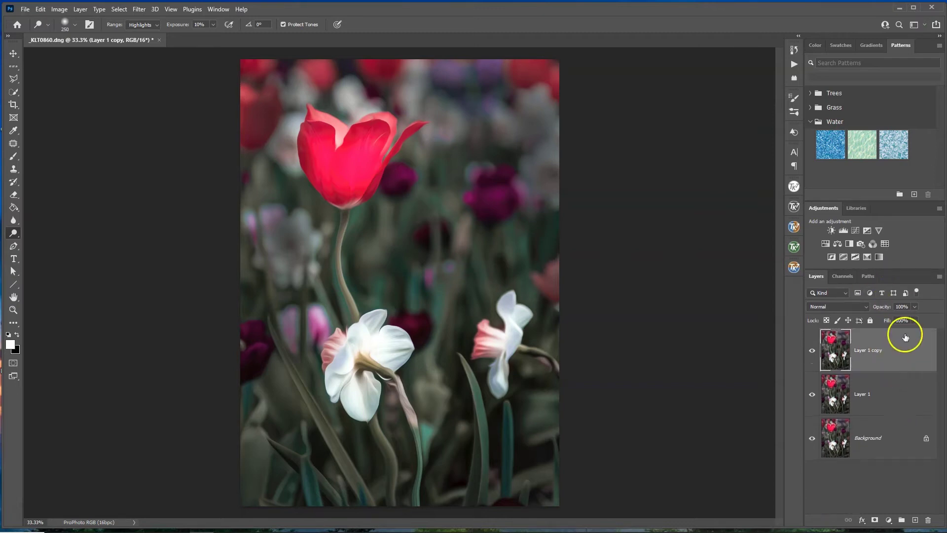
pyautogui.click(812, 352)
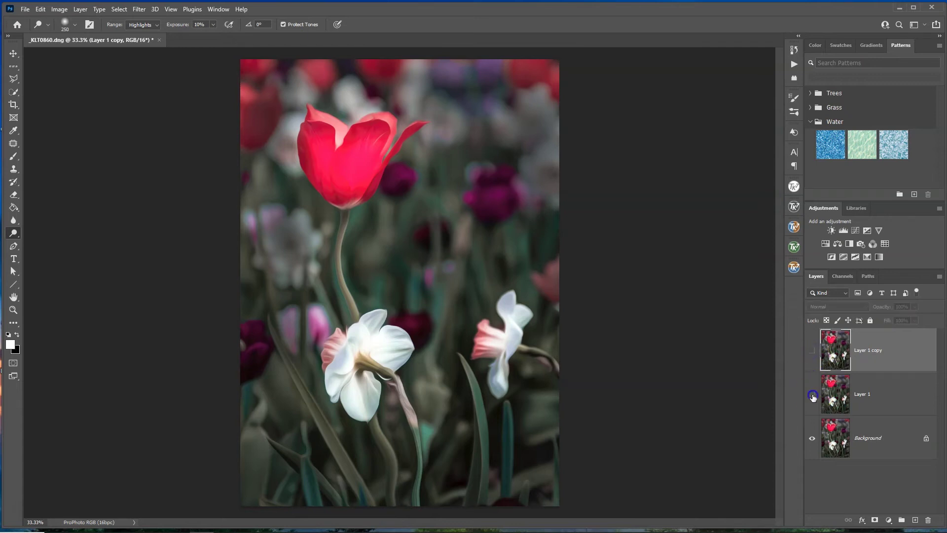
pyautogui.click(812, 353)
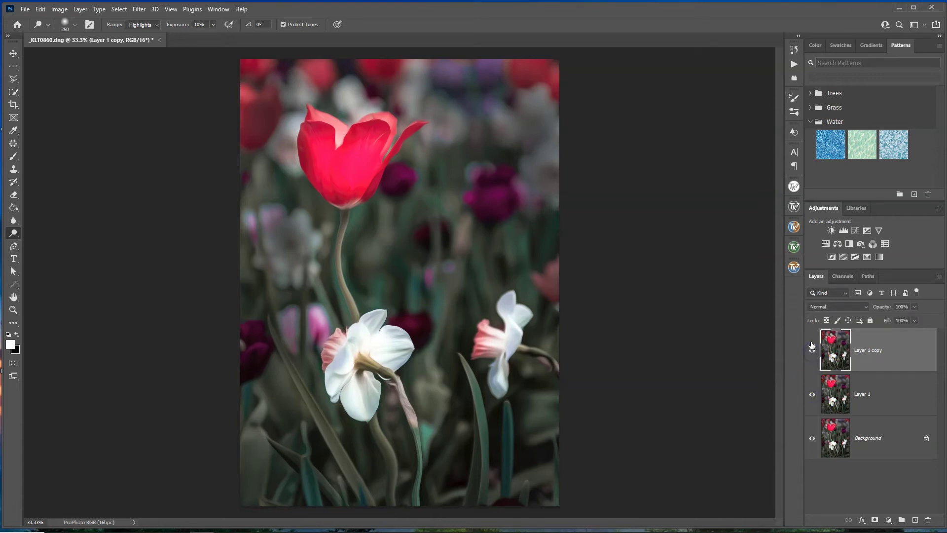
# Step: Group Layer 1 and Layer 1 copy and add a white layer mask to the group
pyautogui.click(904, 396)
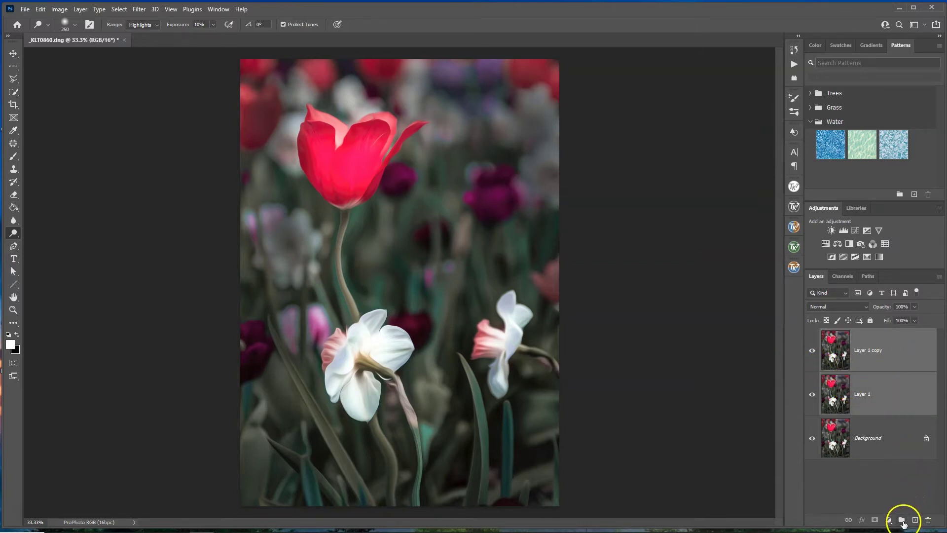
pyautogui.click(901, 520)
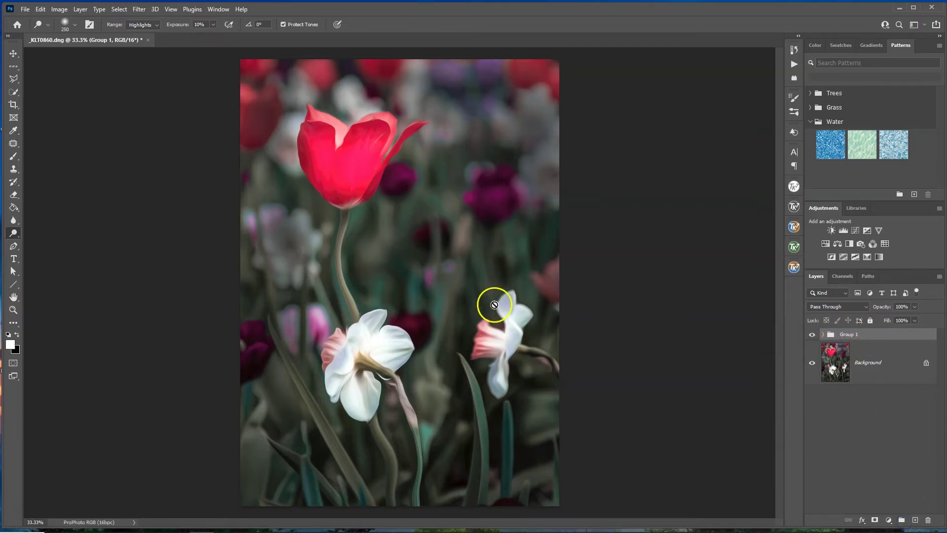
pyautogui.click(875, 520)
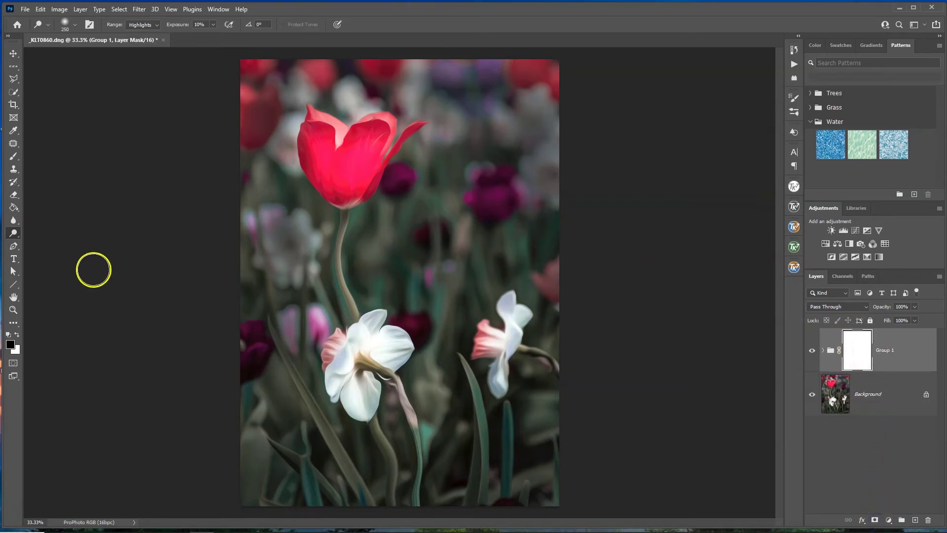
# Step: Paint black with a 125 px brush on the group mask over the upper and lower tulip stem and the long leaf below the right daffodil
pyautogui.click(14, 158)
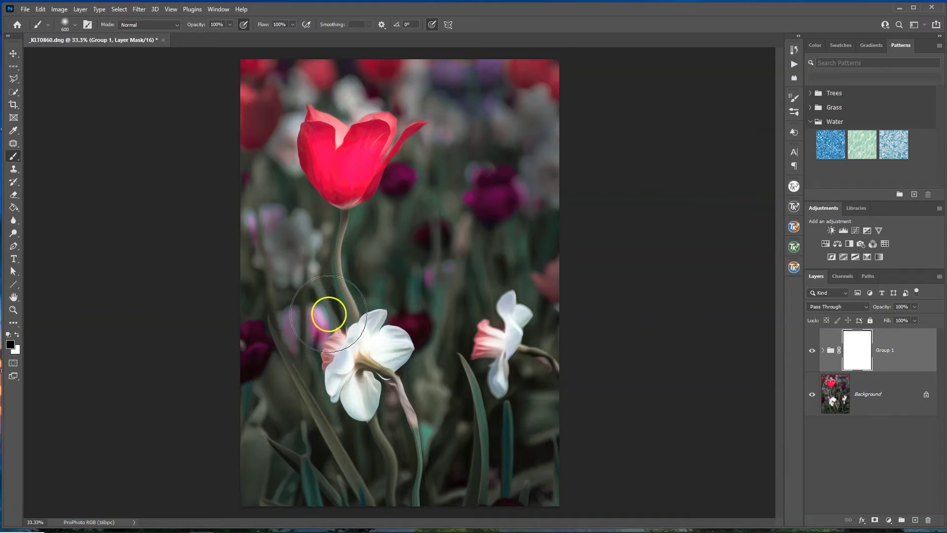
pyautogui.press('[')
pyautogui.press('[')
pyautogui.press('[')
pyautogui.press('[')
pyautogui.press('[')
pyautogui.press('[')
pyautogui.press('[')
pyautogui.press('[')
pyautogui.press('[')
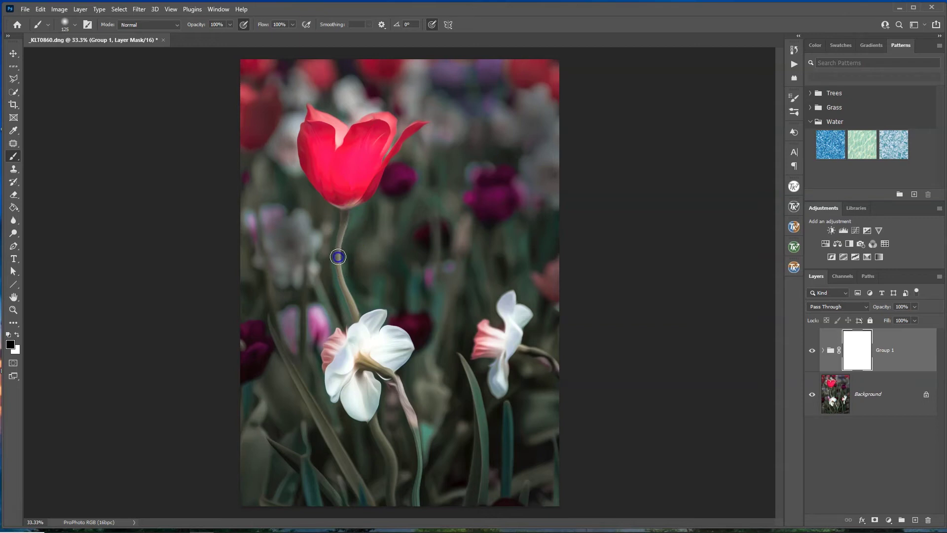
pyautogui.moveTo(346, 310); pyautogui.dragTo(347, 313)
pyautogui.moveTo(377, 431); pyautogui.dragTo(386, 466)
pyautogui.moveTo(391, 499); pyautogui.dragTo(392, 501)
pyautogui.moveTo(470, 379); pyautogui.dragTo(476, 399)
pyautogui.moveTo(486, 473); pyautogui.dragTo(483, 493)
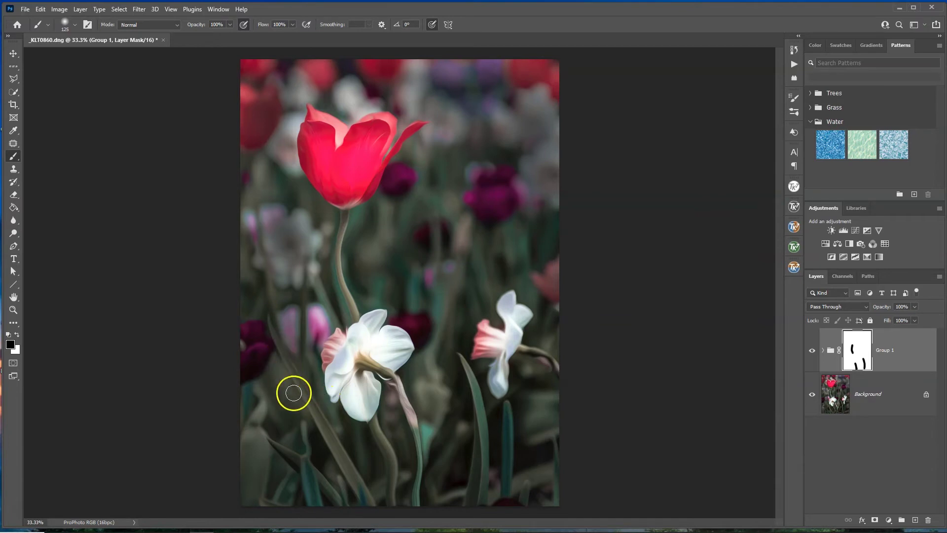
# Step: Mask out the long leaf left of the front daffodil, more tulip stem and the right daffodil's stem, and flatten the image
pyautogui.moveTo(351, 468); pyautogui.dragTo(364, 505)
pyautogui.moveTo(376, 431); pyautogui.dragTo(391, 467)
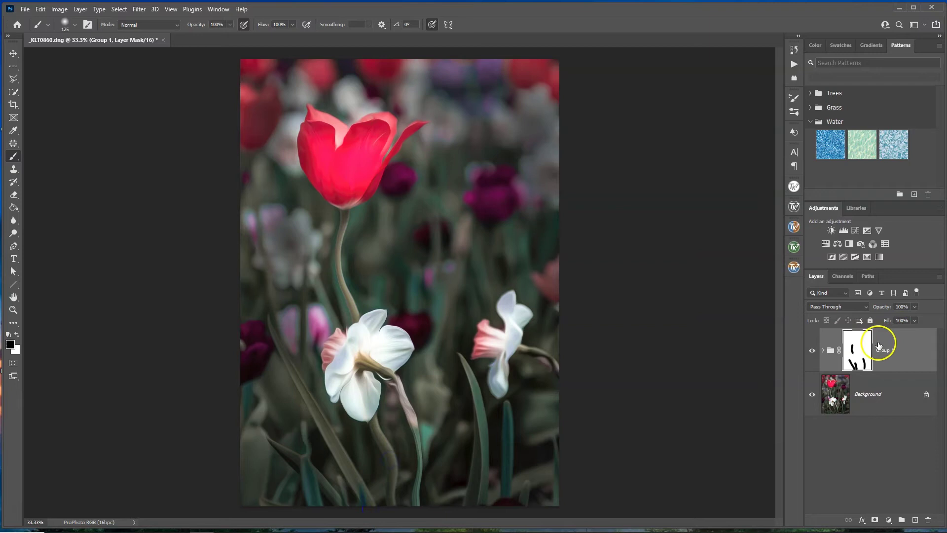
pyautogui.moveTo(348, 216); pyautogui.dragTo(343, 240)
pyautogui.moveTo(355, 306); pyautogui.dragTo(357, 317)
pyautogui.moveTo(549, 360); pyautogui.dragTo(548, 361)
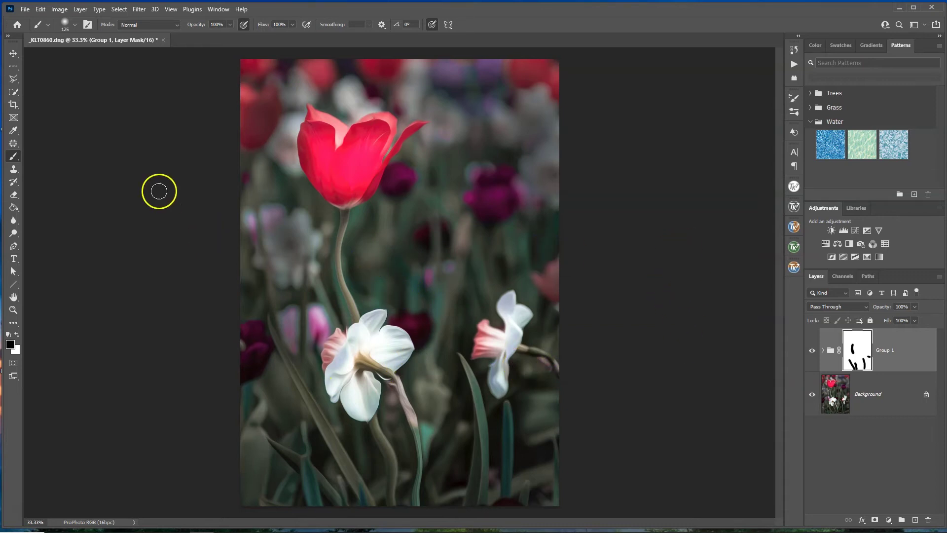
pyautogui.click(79, 10)
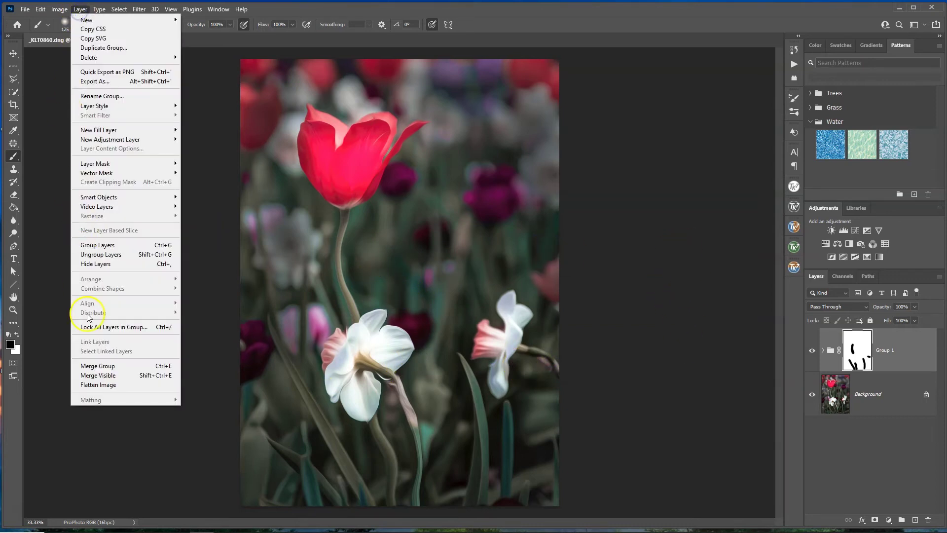
pyautogui.click(98, 385)
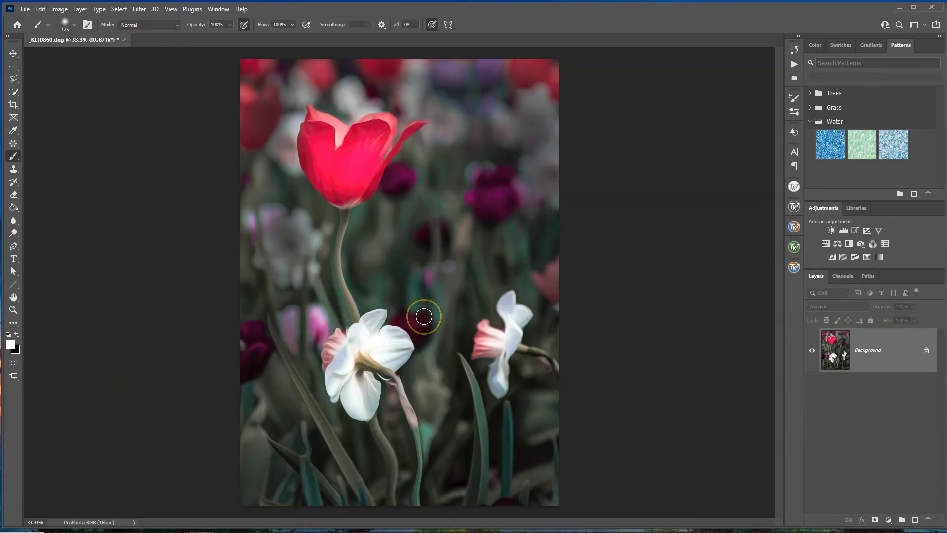
# Step: Add a Color Lookup adjustment layer with the Crisp_Warm.look 3D LUT and set its opacity to 52%
pyautogui.click(889, 520)
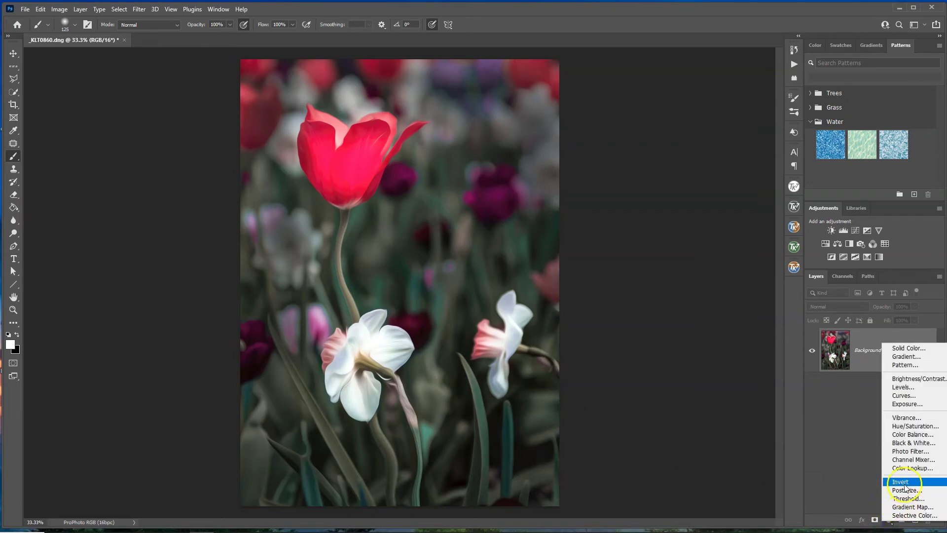
pyautogui.click(902, 469)
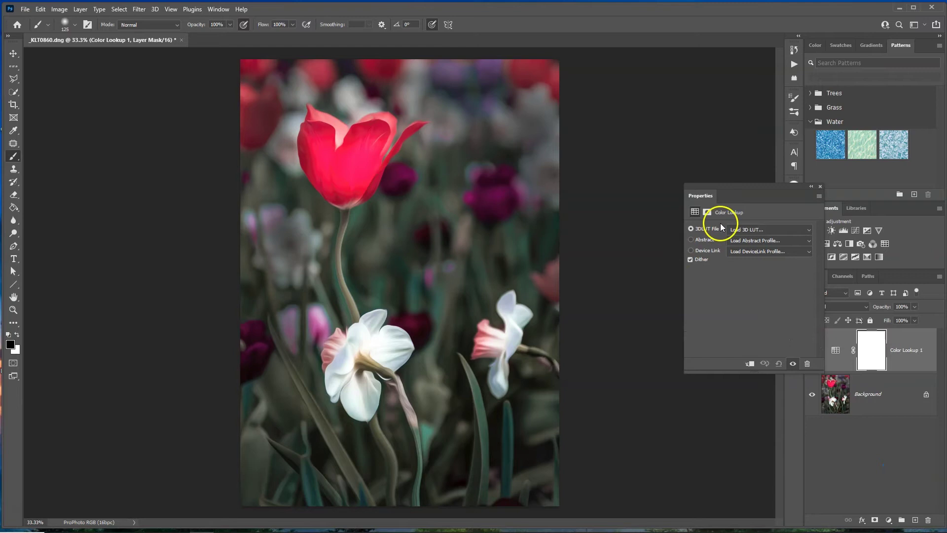
pyautogui.moveTo(747, 189); pyautogui.dragTo(636, 142)
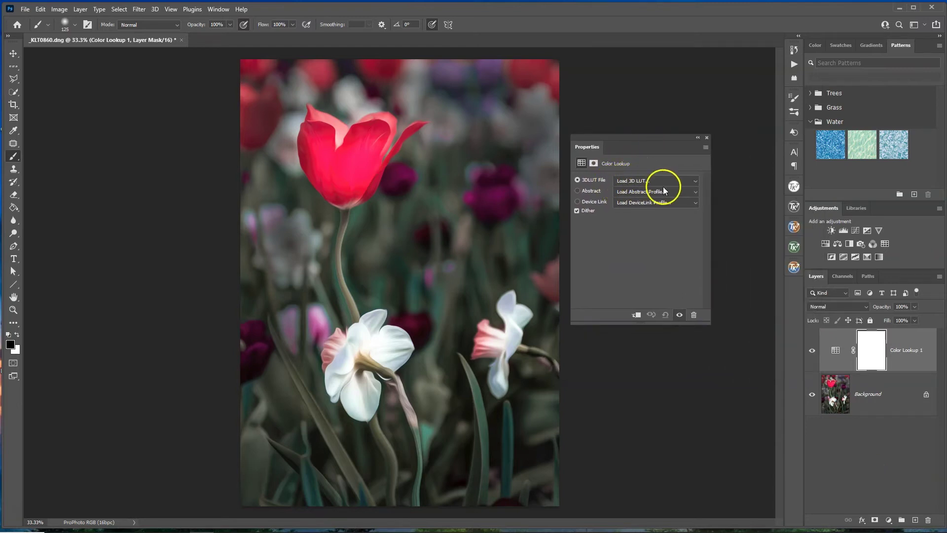
pyautogui.click(632, 182)
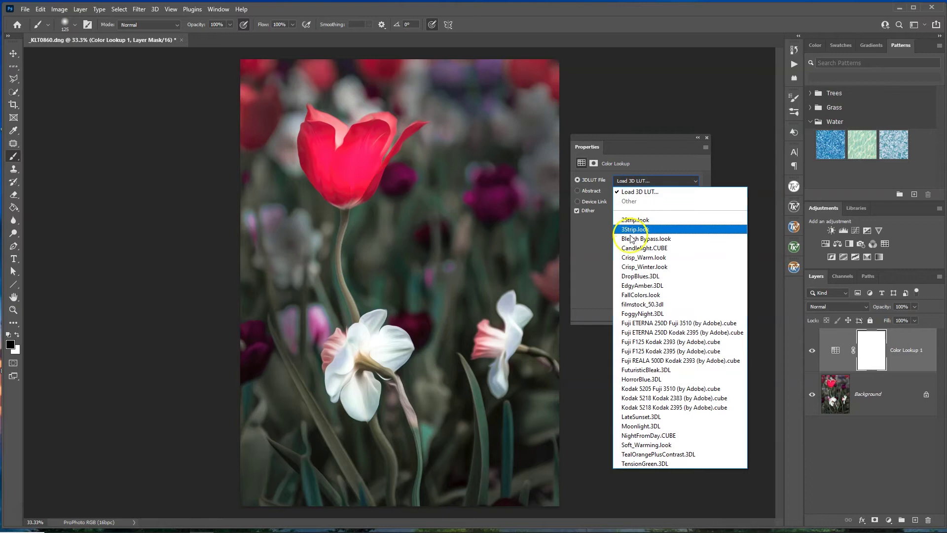
pyautogui.click(636, 257)
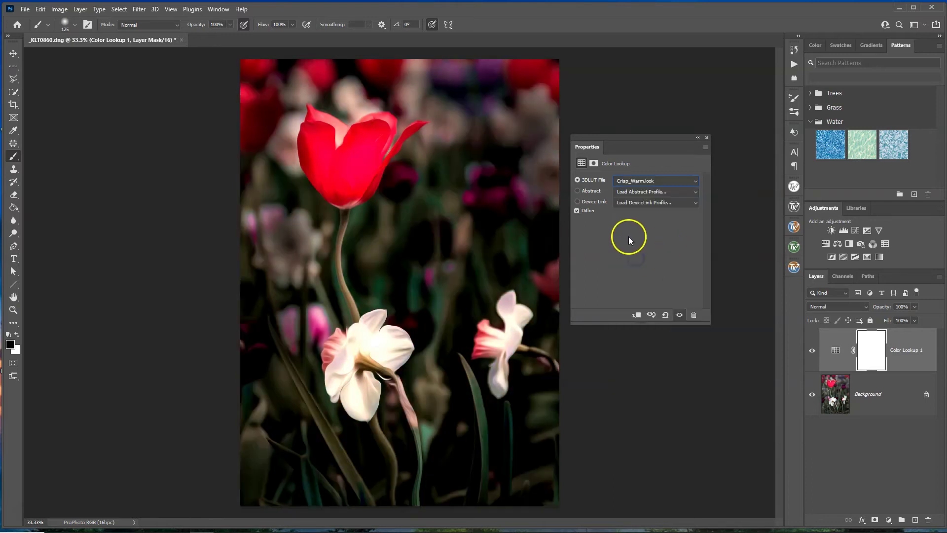
pyautogui.click(707, 141)
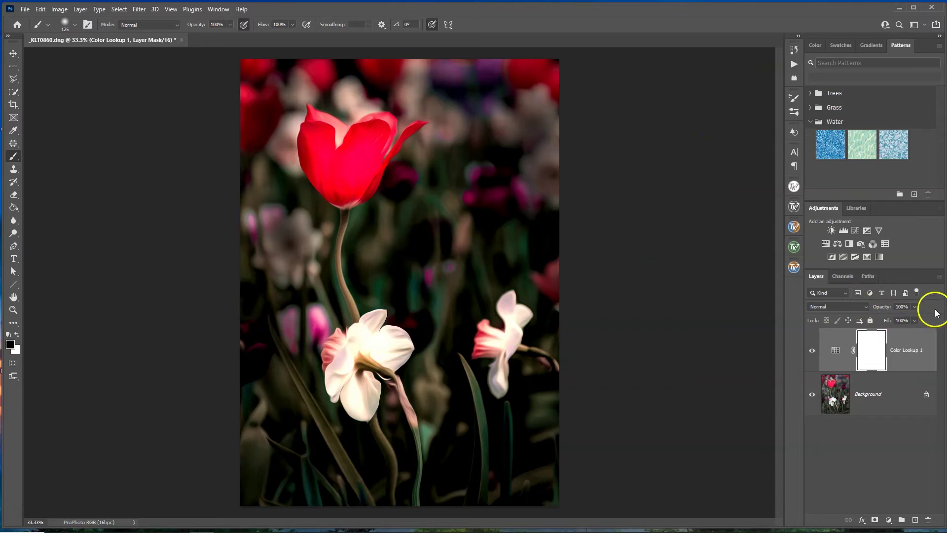
pyautogui.click(914, 308)
pyautogui.moveTo(892, 321); pyautogui.dragTo(893, 320)
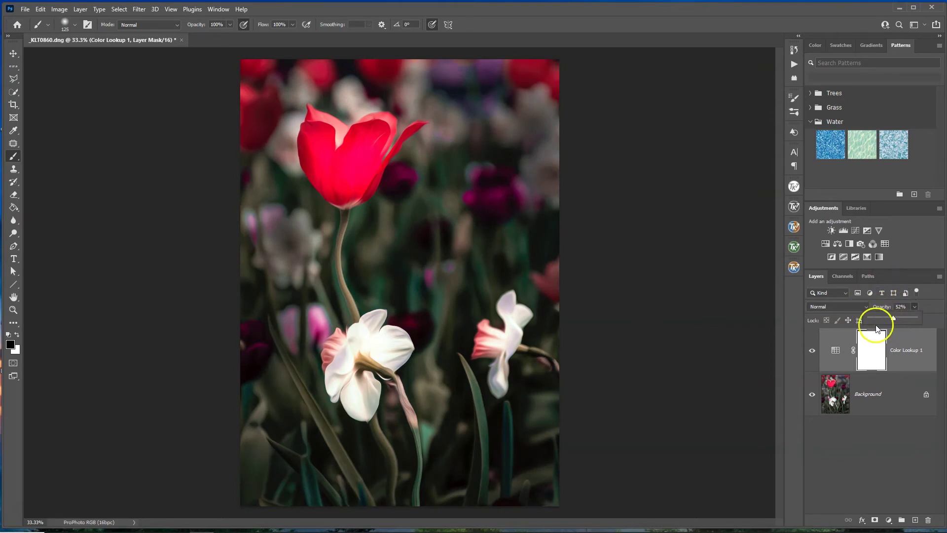
# Step: Add a second Color Lookup adjustment layer with the Gold-Crimson abstract profile and set its opacity to 61%
pyautogui.click(889, 522)
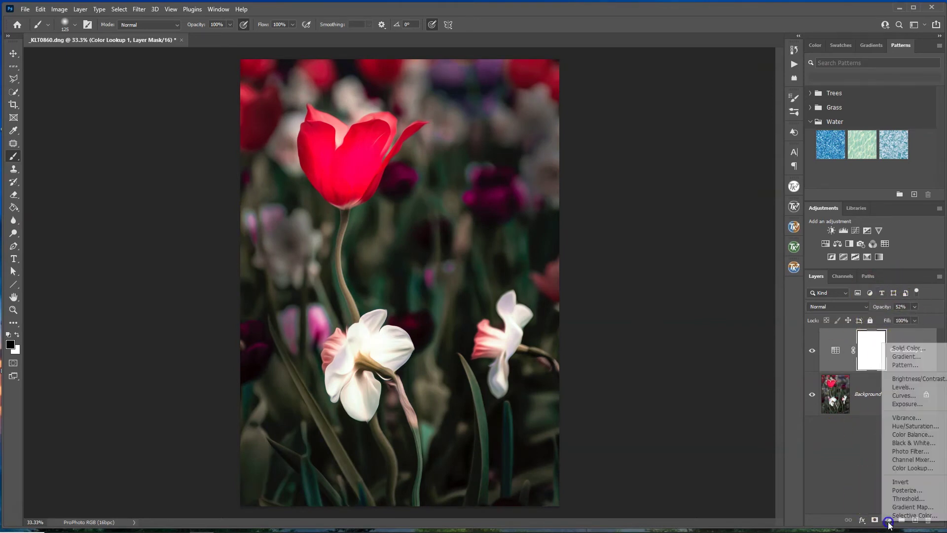
pyautogui.click(907, 468)
pyautogui.click(624, 192)
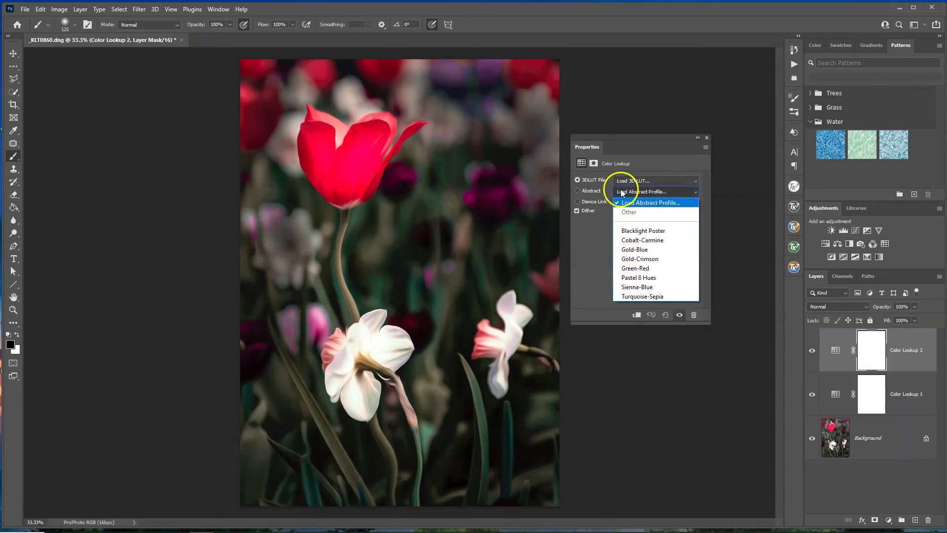
pyautogui.click(640, 259)
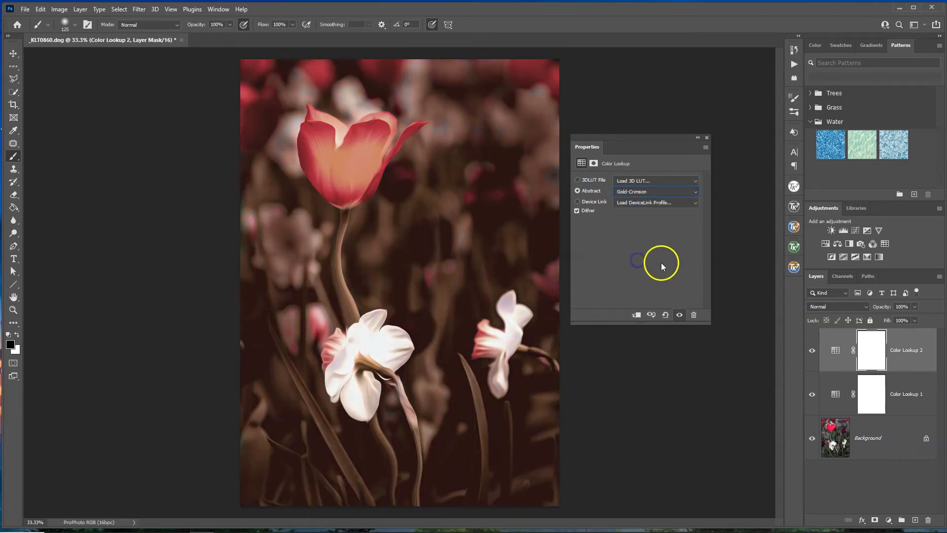
pyautogui.click(707, 138)
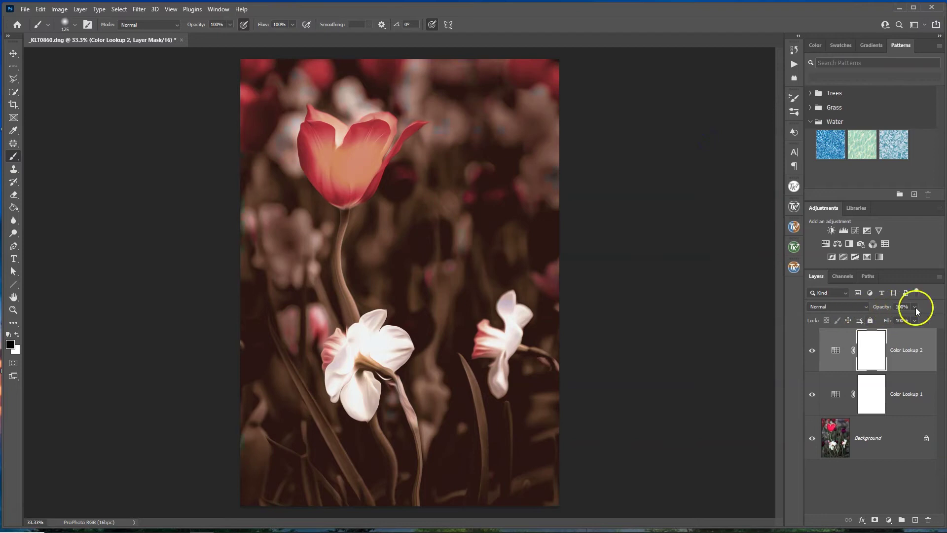
pyautogui.moveTo(915, 307); pyautogui.dragTo(890, 321)
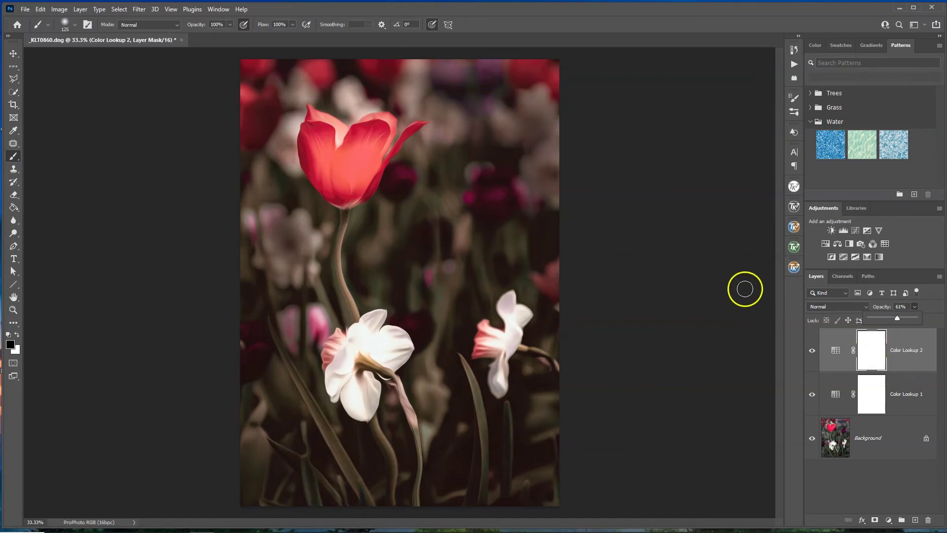
# Step: Flatten the image and burn the midtones of the pale blurred flowers behind the tulip at 21% exposure, reducing the brush to 250 px
pyautogui.click(81, 9)
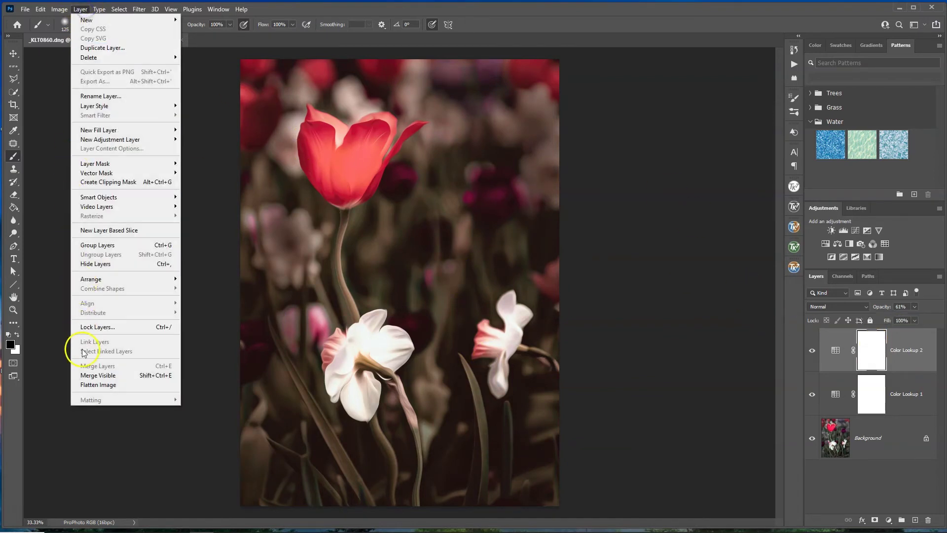
pyautogui.click(89, 385)
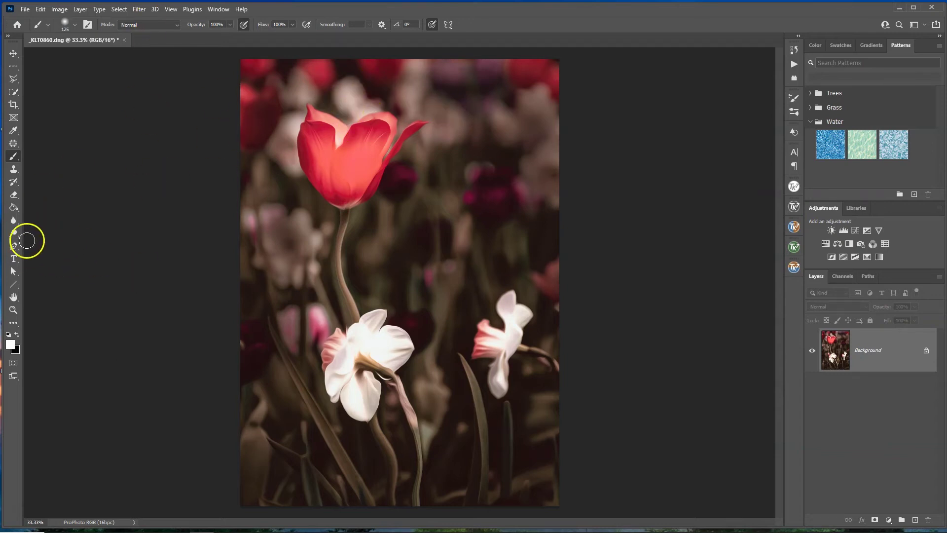
pyautogui.click(14, 233)
pyautogui.click(51, 241)
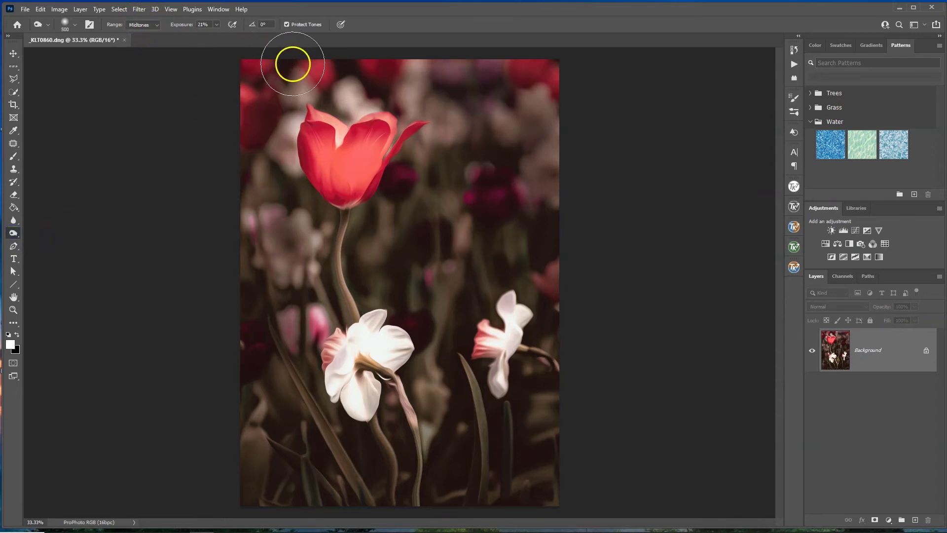
pyautogui.moveTo(345, 93); pyautogui.dragTo(358, 94)
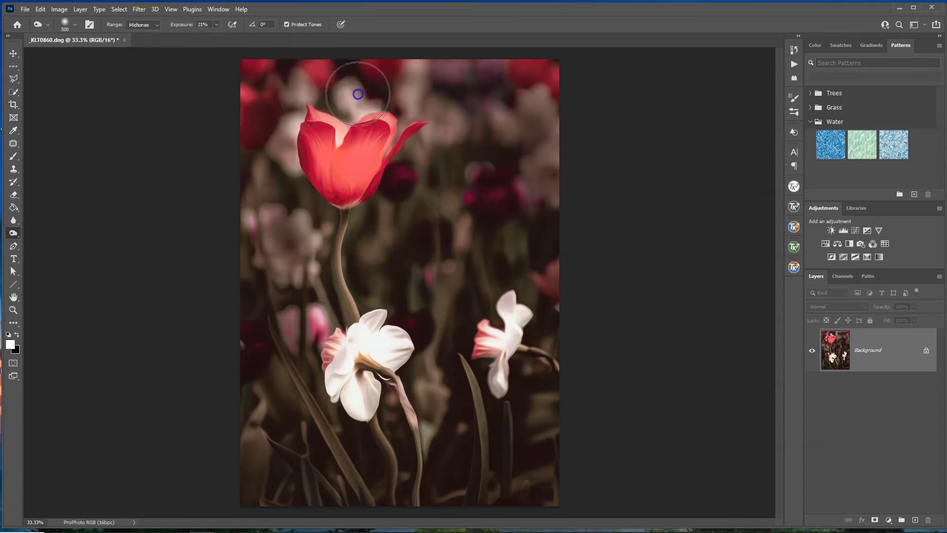
pyautogui.press('[')
pyautogui.press('[')
pyautogui.press('[')
pyautogui.moveTo(287, 124)
pyautogui.mouseDown()
pyautogui.moveTo(285, 154)
pyautogui.moveTo(366, 106)
pyautogui.moveTo(318, 84)
pyautogui.mouseUp()
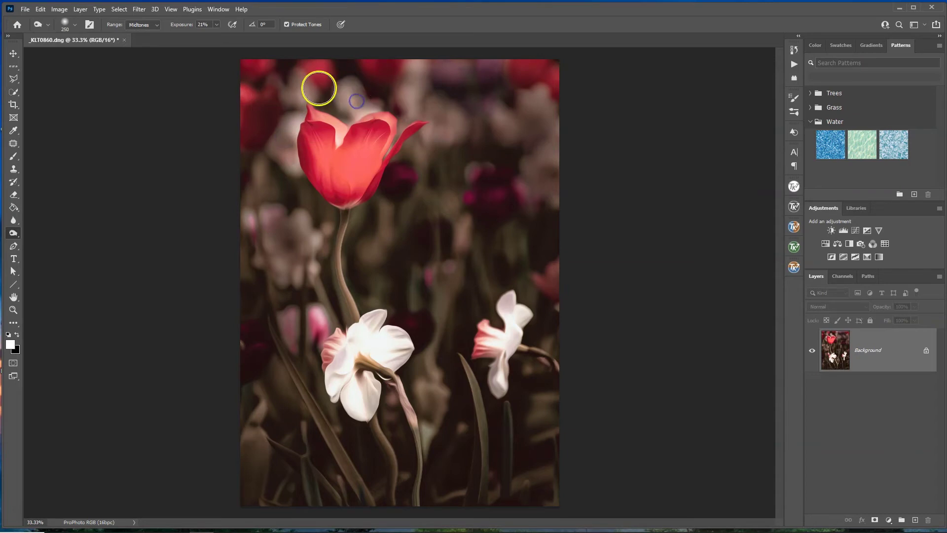
# Step: Burn the midtones of the pale and pink flowers left of the tulip stem and the light patch beside the front daffodil's stem
pyautogui.moveTo(305, 305); pyautogui.dragTo(315, 239)
pyautogui.moveTo(253, 217); pyautogui.dragTo(273, 219)
pyautogui.moveTo(322, 310); pyautogui.dragTo(314, 303)
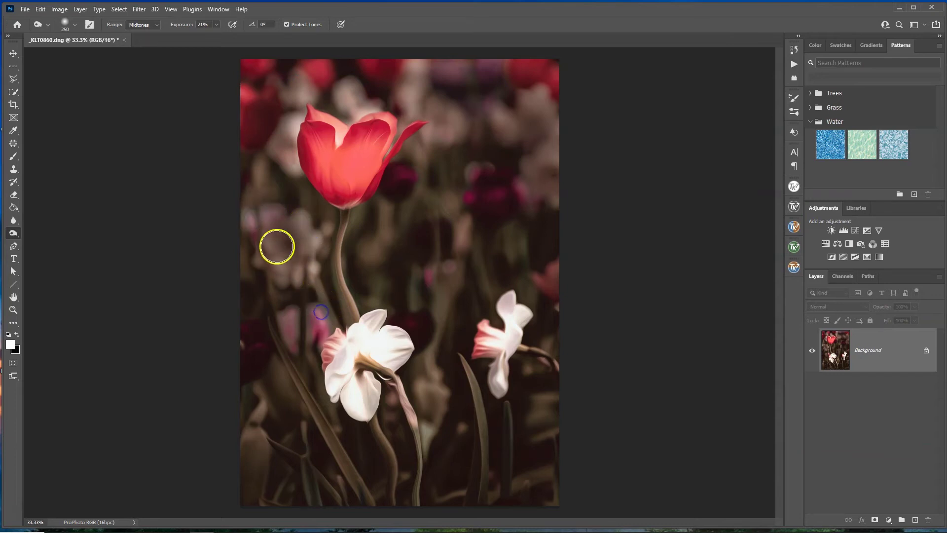
pyautogui.moveTo(414, 411); pyautogui.dragTo(428, 430)
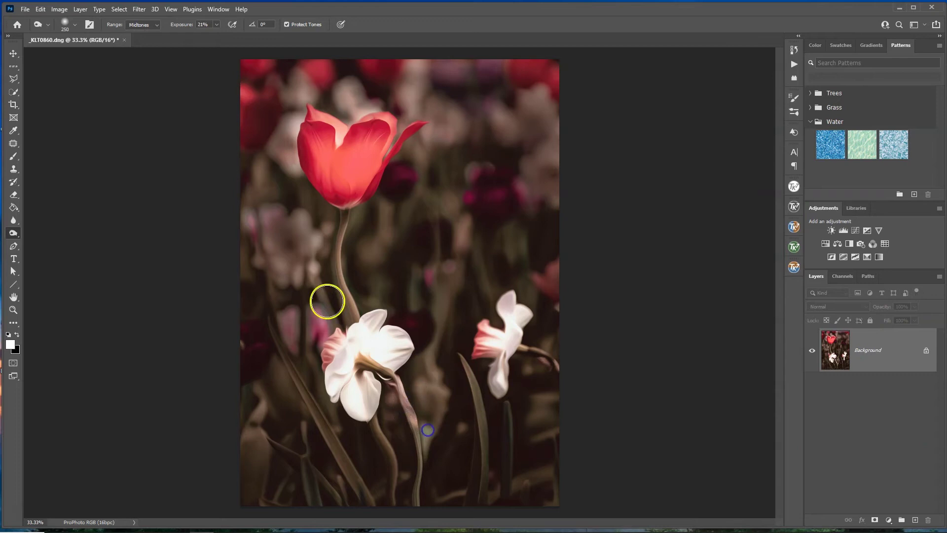
# Step: Switch the Burn range to Highlights and darken the front daffodil's lower stem and the upper edge of the long leaf beside it
pyautogui.click(143, 24)
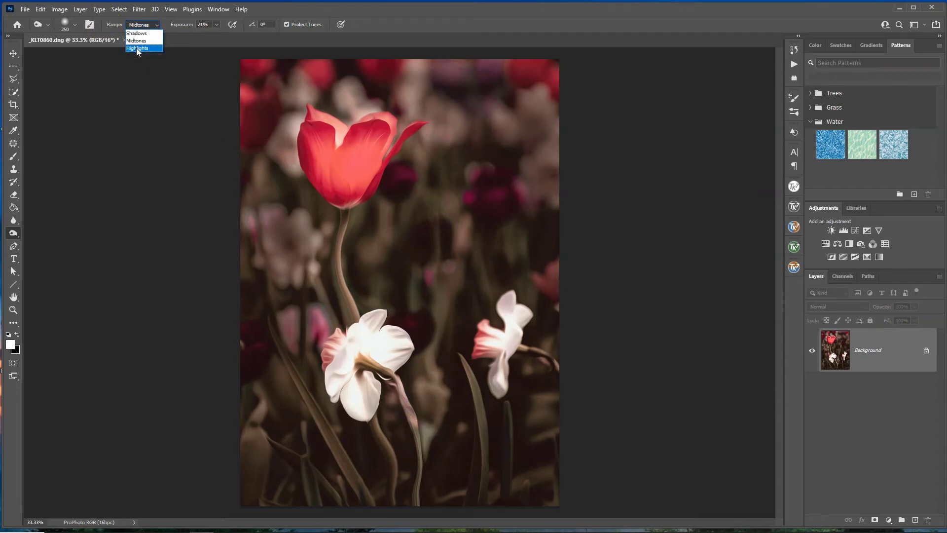
pyautogui.click(136, 48)
pyautogui.moveTo(411, 422)
pyautogui.mouseDown()
pyautogui.moveTo(406, 396)
pyautogui.moveTo(419, 434)
pyautogui.mouseUp()
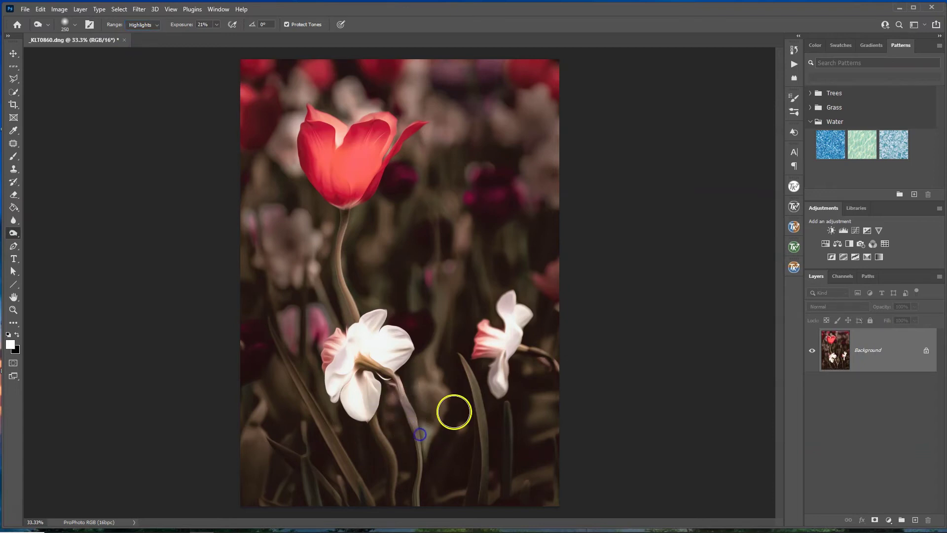
pyautogui.moveTo(464, 377); pyautogui.dragTo(466, 375)
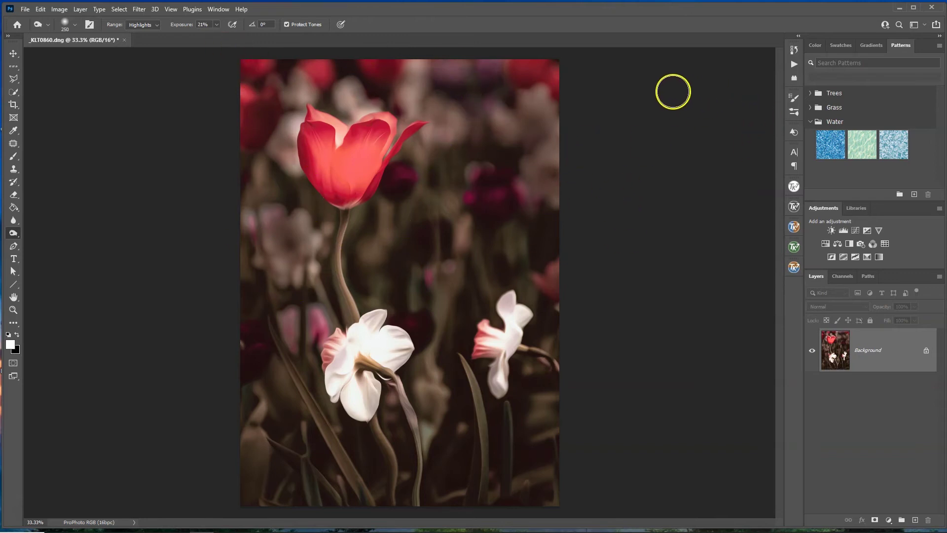
# Step: Play the Overlay Action JPEG action and place the file "purple butterfly png coloers - 907x1024" as the overlay
pyautogui.click(793, 64)
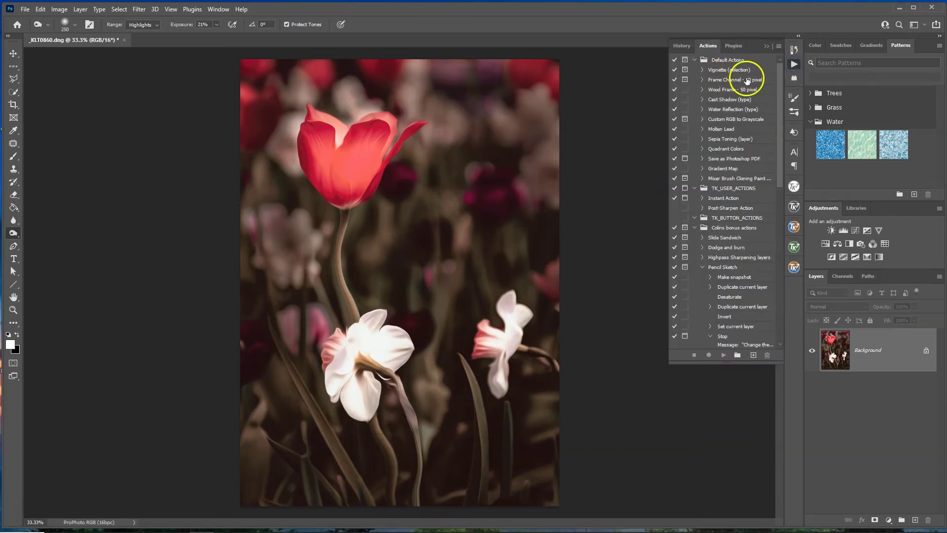
pyautogui.moveTo(778, 177); pyautogui.dragTo(786, 291)
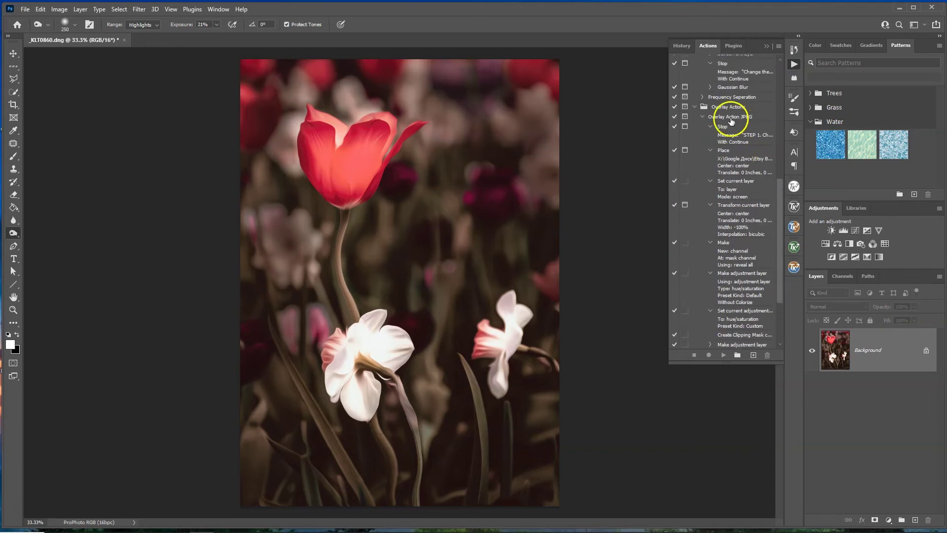
pyautogui.click(730, 118)
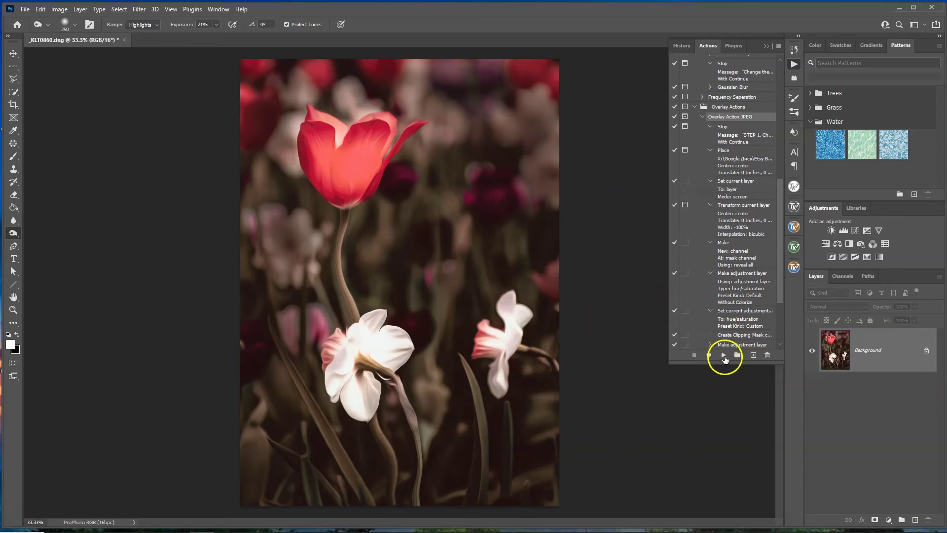
pyautogui.click(724, 356)
pyautogui.click(436, 217)
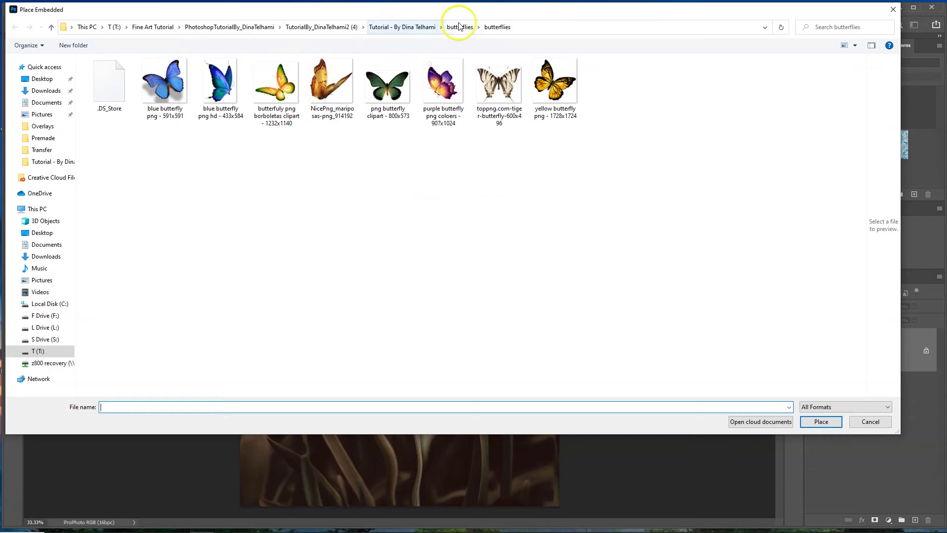
pyautogui.click(450, 112)
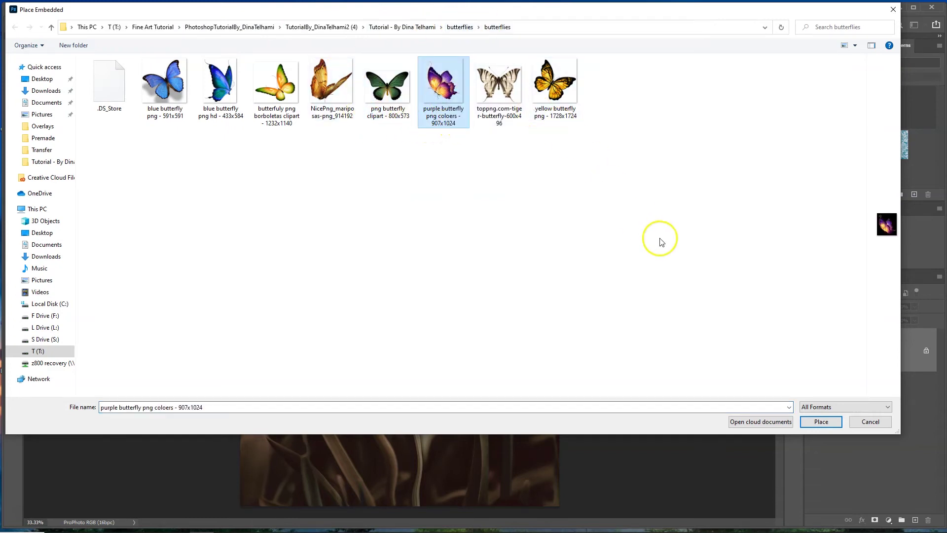
pyautogui.click(823, 421)
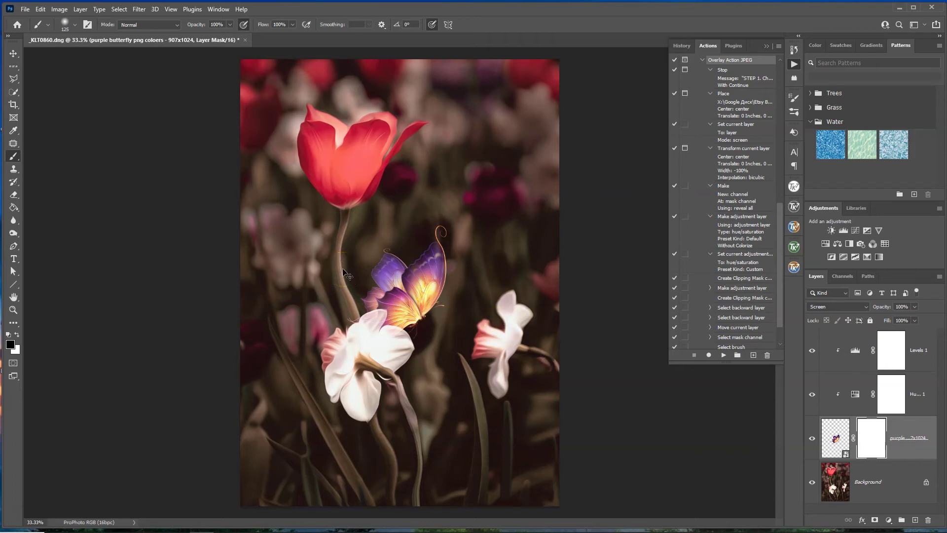
# Step: Flip the butterfly horizontally and move it slightly up and right so it sits on the front daffodil's upper petals
pyautogui.hotkey('ctrl', 'y')
pyautogui.hotkey('ctrl', 't')
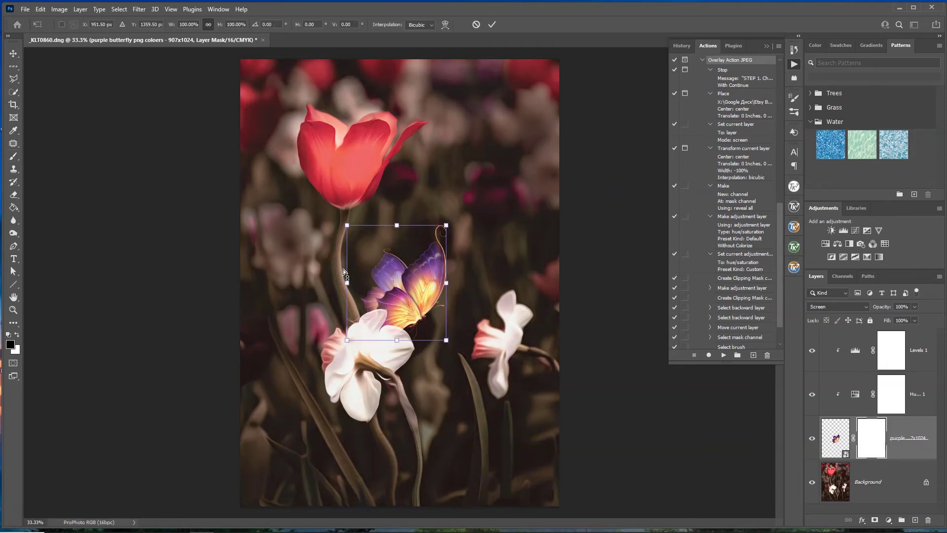
pyautogui.rightClick(378, 255)
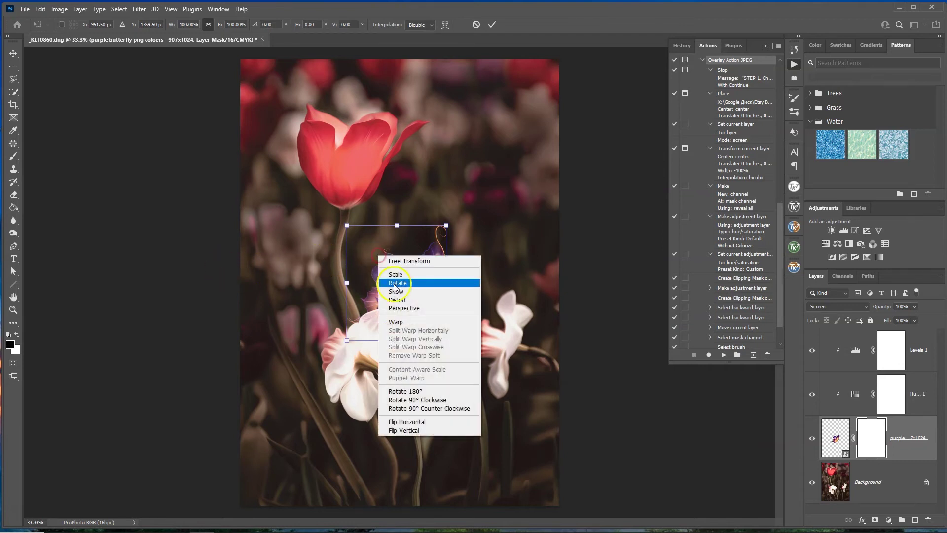
pyautogui.click(415, 425)
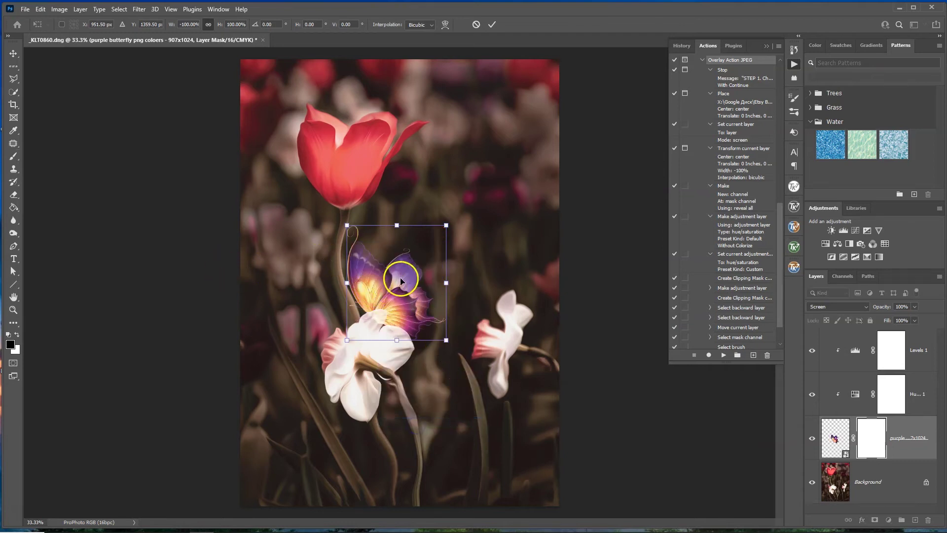
pyautogui.moveTo(387, 295)
pyautogui.mouseDown()
pyautogui.moveTo(412, 277)
pyautogui.moveTo(407, 212)
pyautogui.moveTo(417, 187)
pyautogui.moveTo(386, 247)
pyautogui.moveTo(393, 275)
pyautogui.moveTo(424, 288)
pyautogui.moveTo(397, 270)
pyautogui.moveTo(398, 281)
pyautogui.mouseUp()
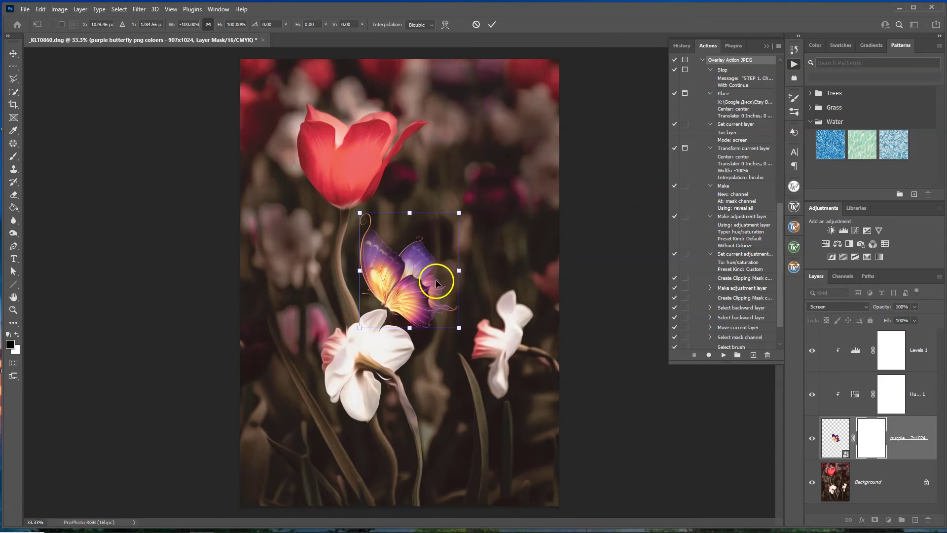
pyautogui.press('Return')
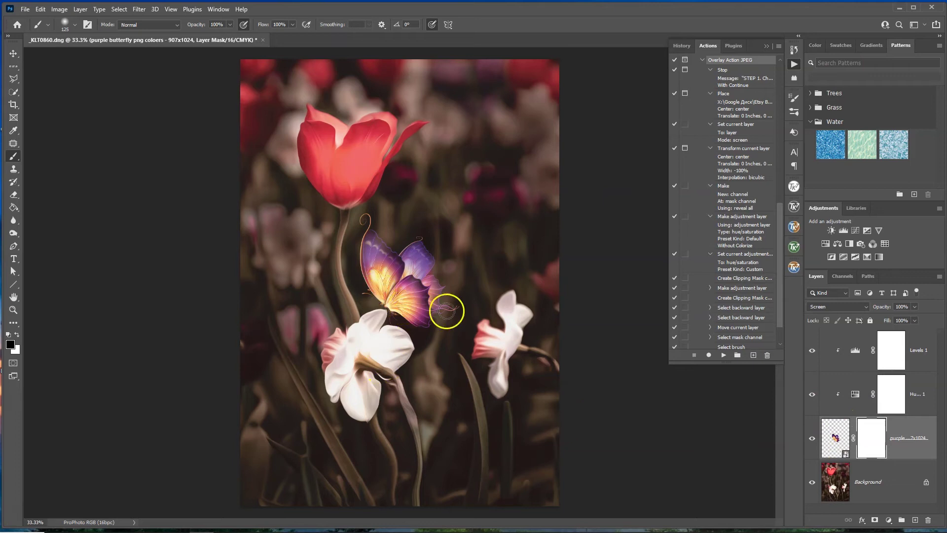
# Step: In the butterfly's clipped Hue/Saturation layer, set hue to -30, saturation to -5 and lightness to -7
pyautogui.click(841, 436)
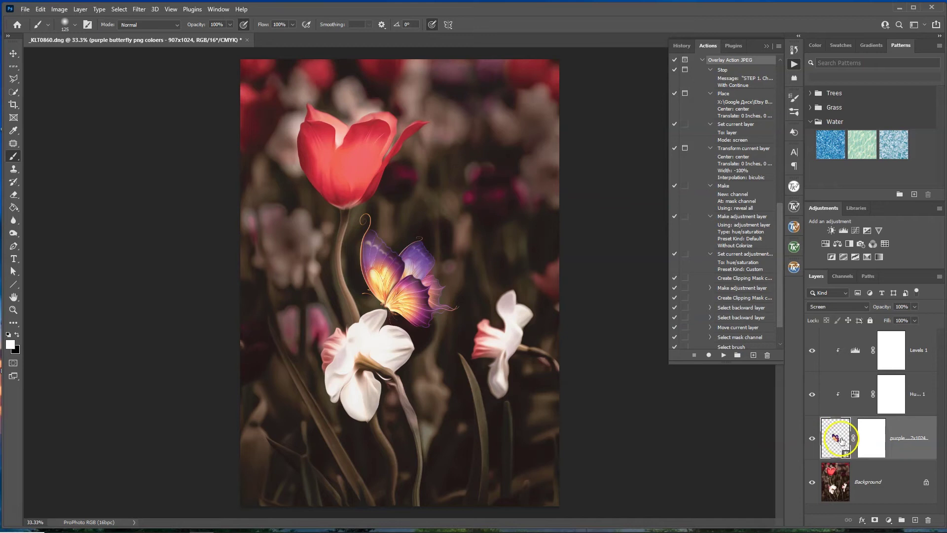
pyautogui.click(862, 439)
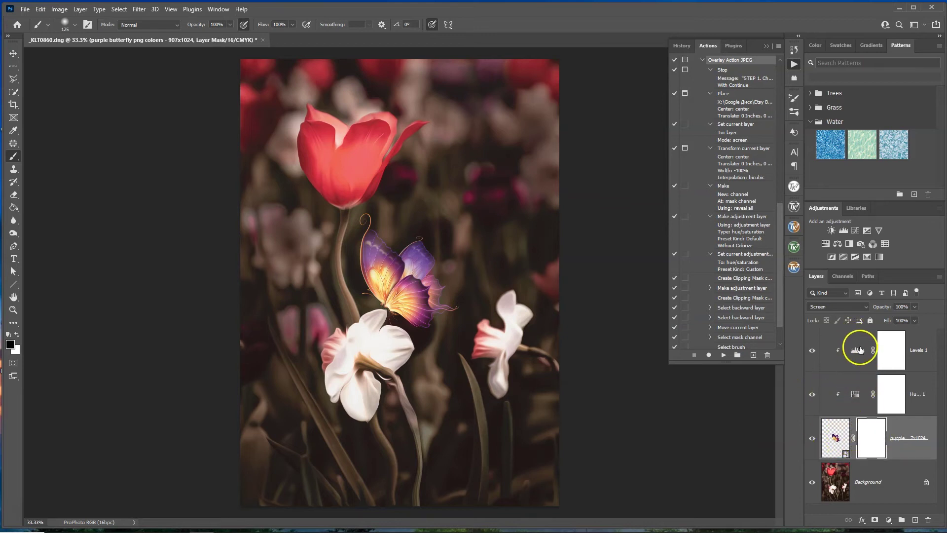
pyautogui.doubleClick(856, 396)
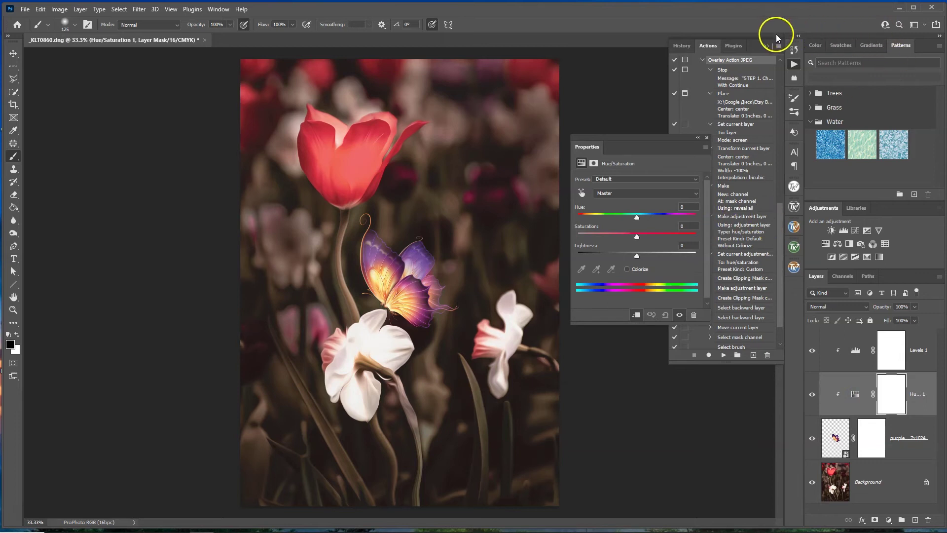
pyautogui.click(767, 46)
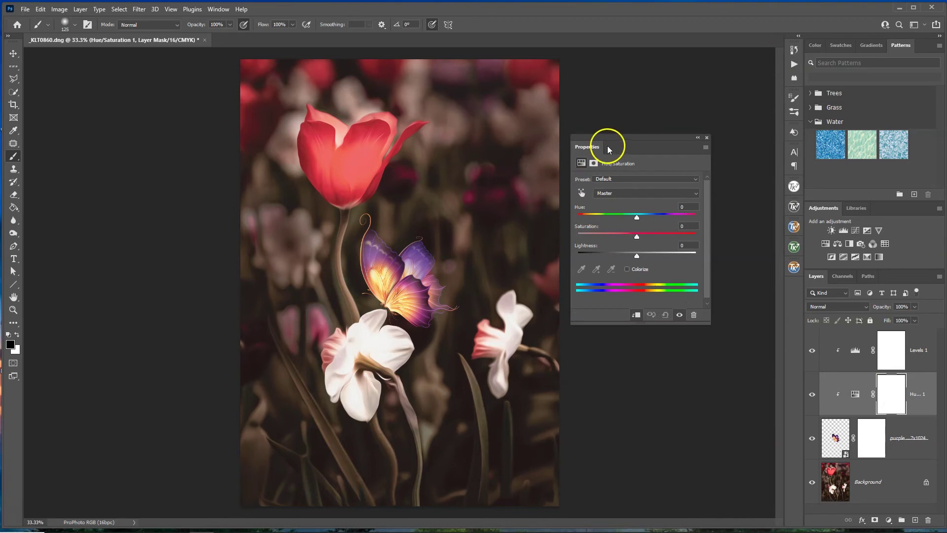
pyautogui.moveTo(608, 146); pyautogui.dragTo(652, 155)
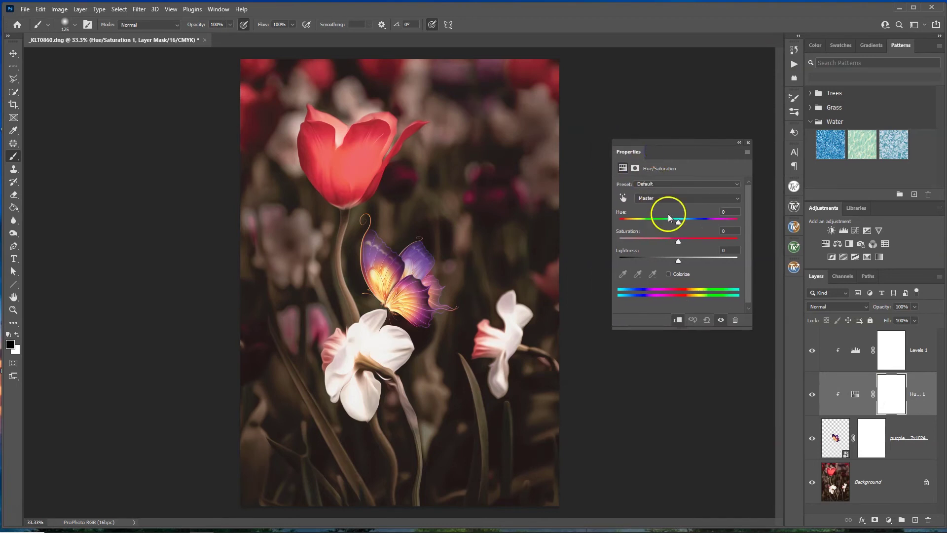
pyautogui.moveTo(677, 217)
pyautogui.mouseDown()
pyautogui.moveTo(660, 221)
pyautogui.moveTo(709, 217)
pyautogui.moveTo(654, 217)
pyautogui.moveTo(661, 218)
pyautogui.mouseUp()
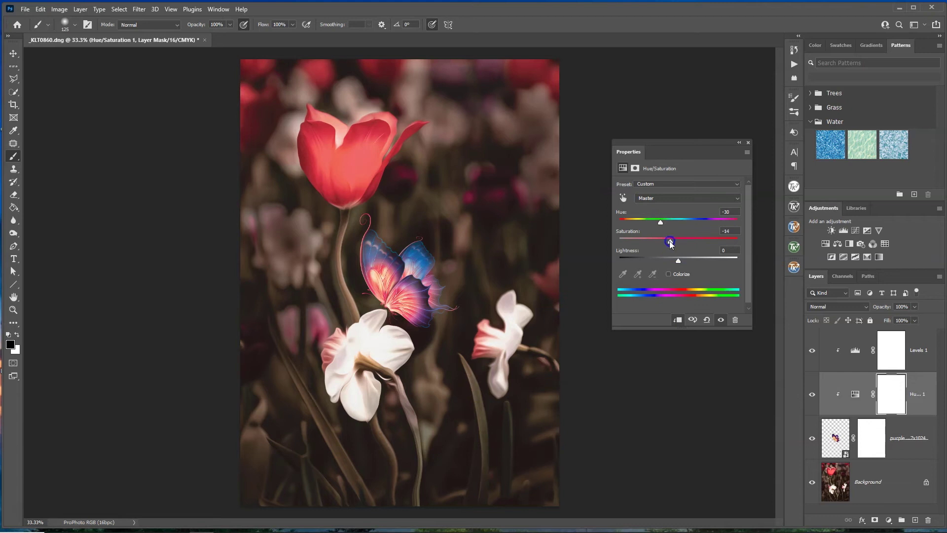
pyautogui.moveTo(696, 240); pyautogui.dragTo(676, 265)
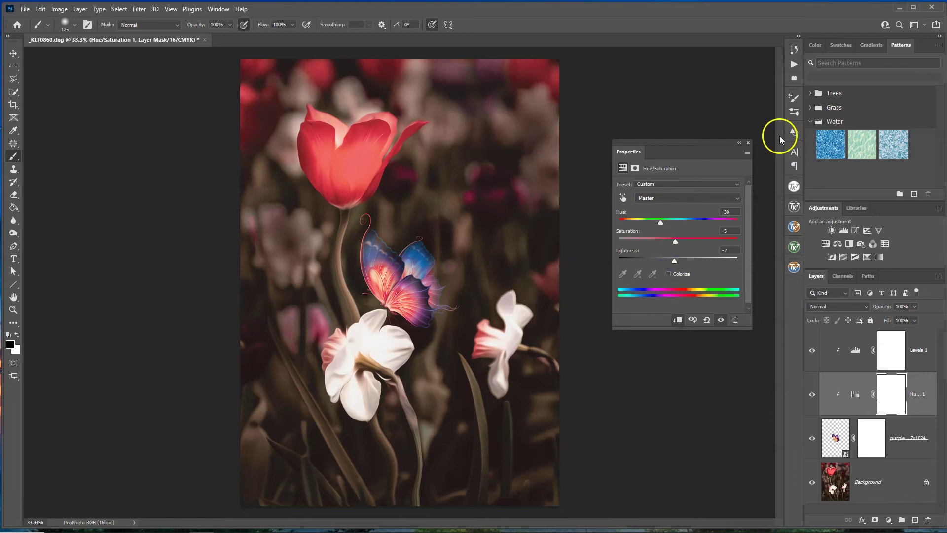
pyautogui.click(748, 144)
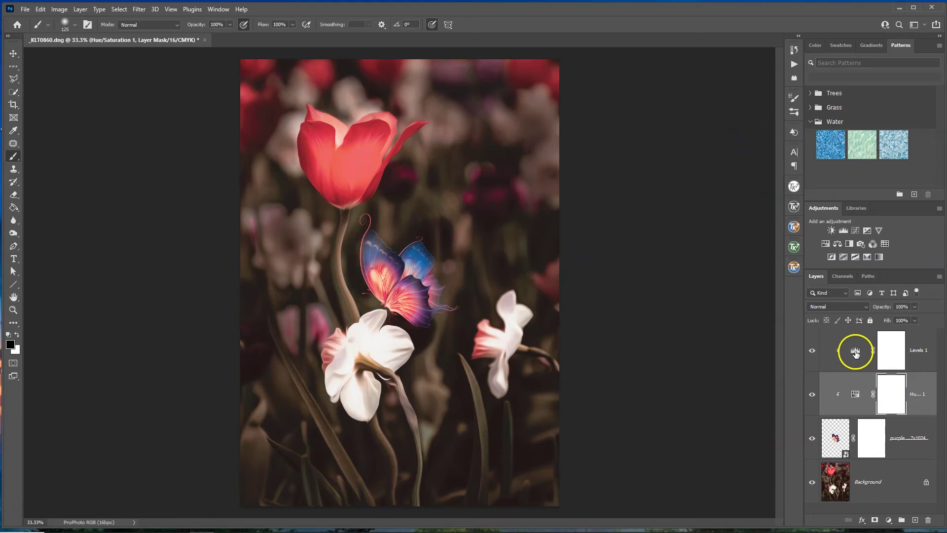
# Step: In the butterfly's clipped Levels layer, set the black input to 4 and the midtones to 1.18
pyautogui.doubleClick(855, 352)
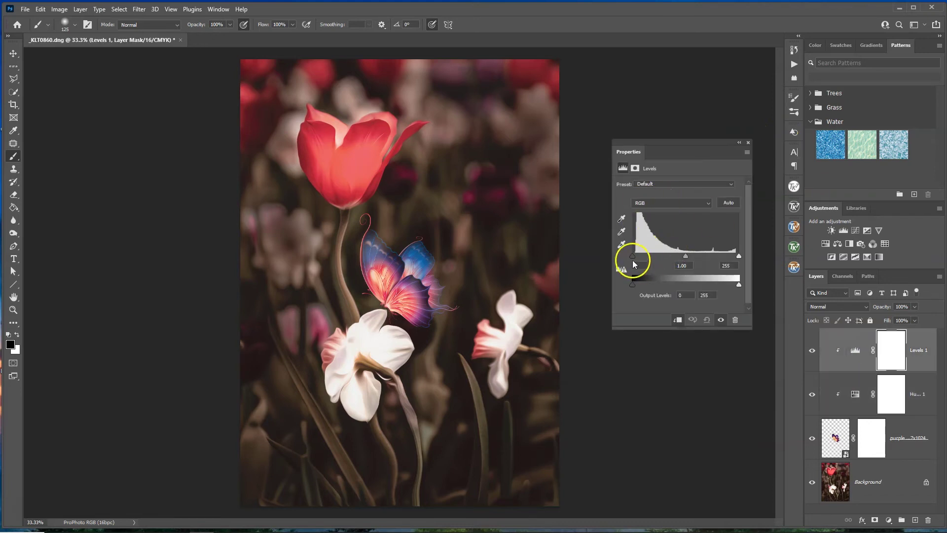
pyautogui.moveTo(632, 257); pyautogui.dragTo(677, 256)
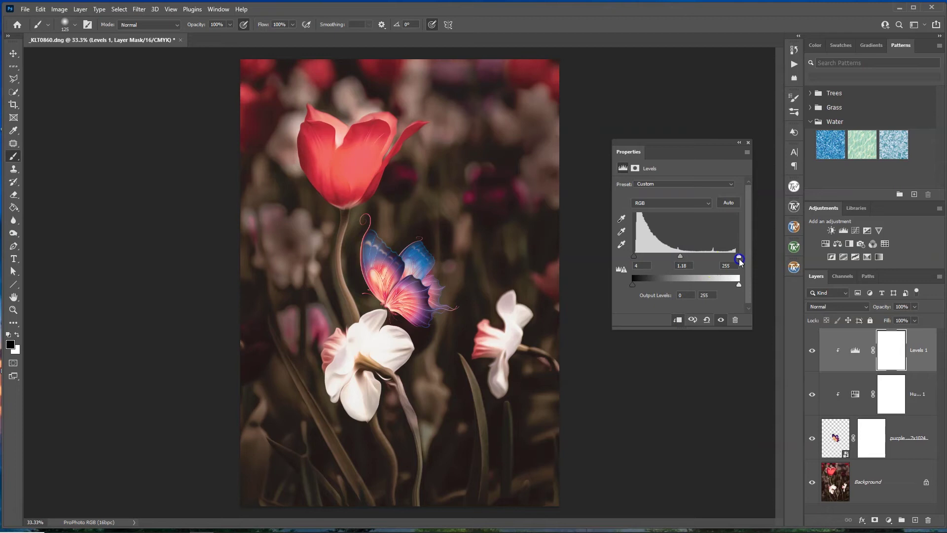
pyautogui.click(748, 141)
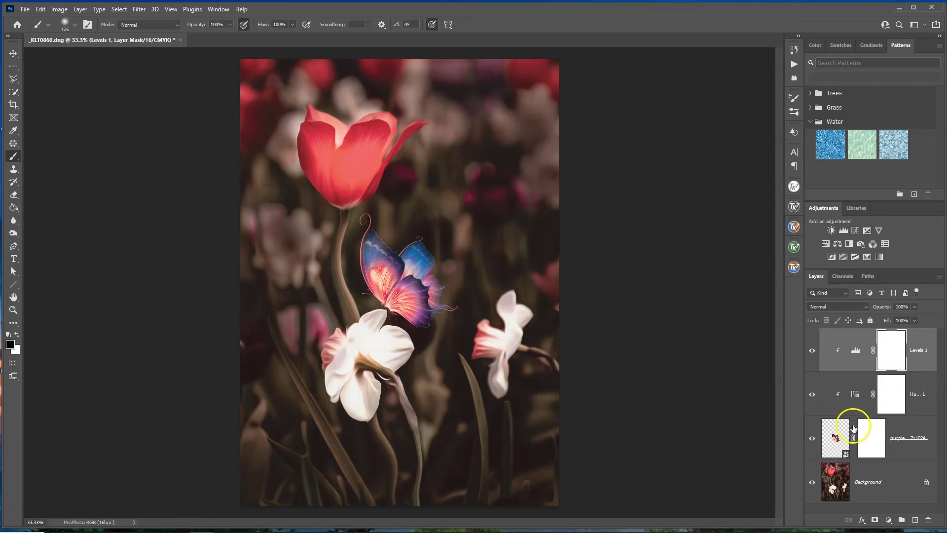
# Step: Apply the Oil Paint filter to the butterfly layer with stylization 10, cleanliness 10, scale 0.1, bristle detail 0 and shine 3.8
pyautogui.click(834, 436)
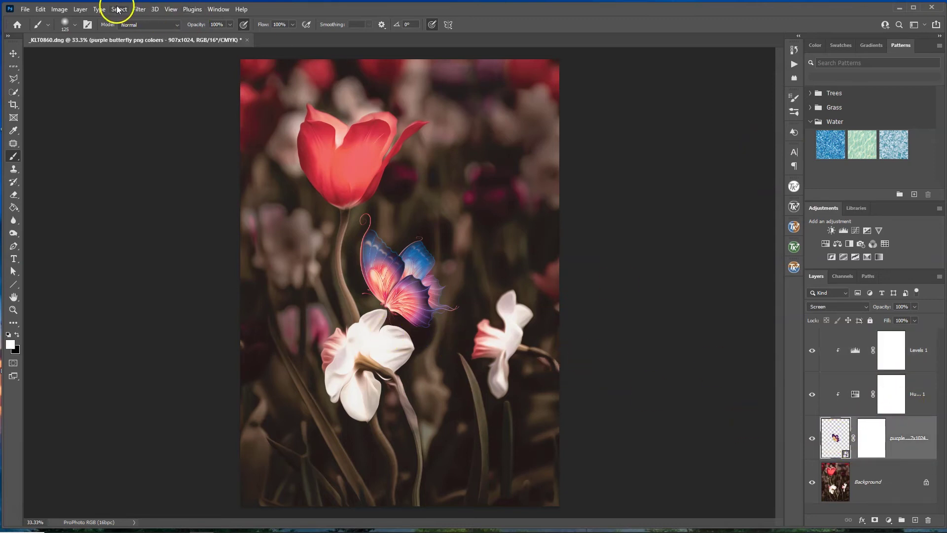
pyautogui.click(140, 10)
pyautogui.moveTo(166, 204)
pyautogui.click(279, 238)
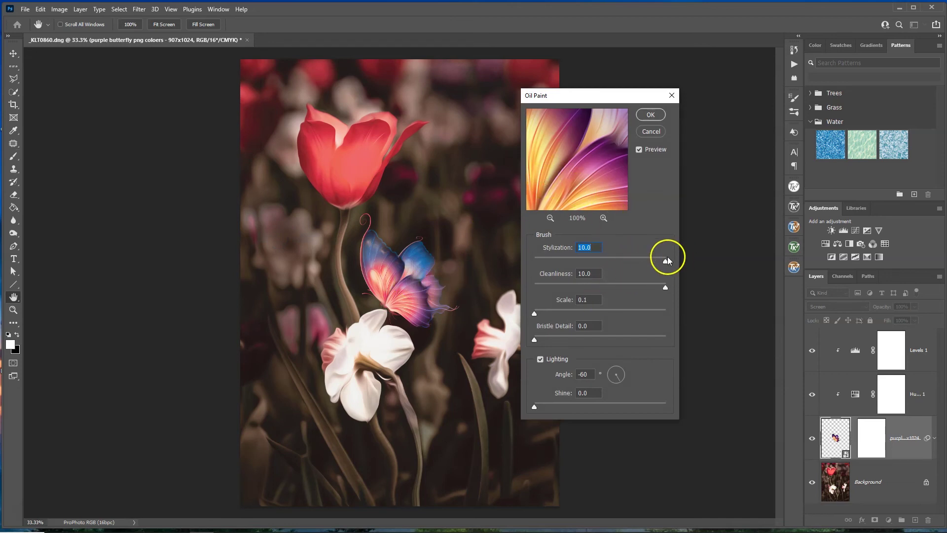
pyautogui.moveTo(666, 260); pyautogui.dragTo(665, 290)
pyautogui.moveTo(584, 318); pyautogui.dragTo(534, 311)
pyautogui.moveTo(536, 340); pyautogui.dragTo(572, 344)
pyautogui.moveTo(537, 415); pyautogui.dragTo(603, 415)
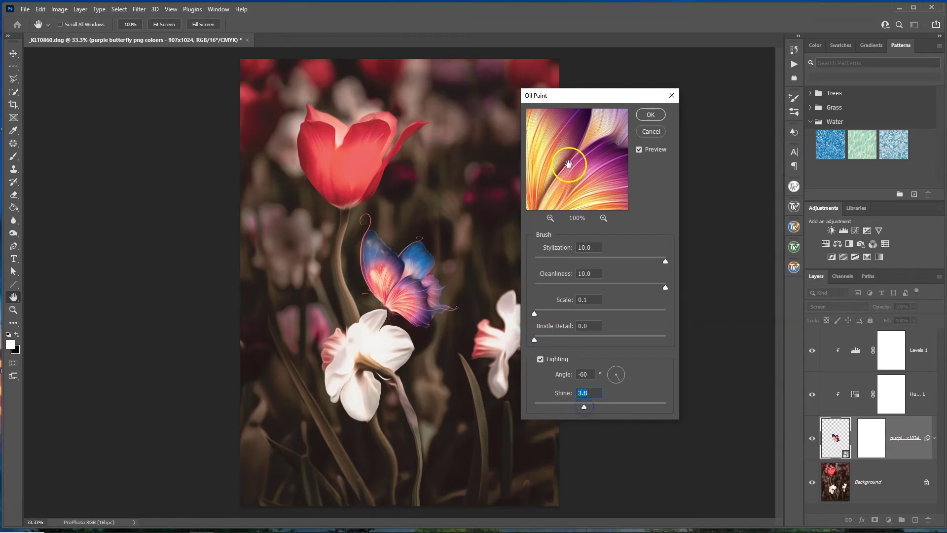
pyautogui.click(651, 115)
pyautogui.press('b')
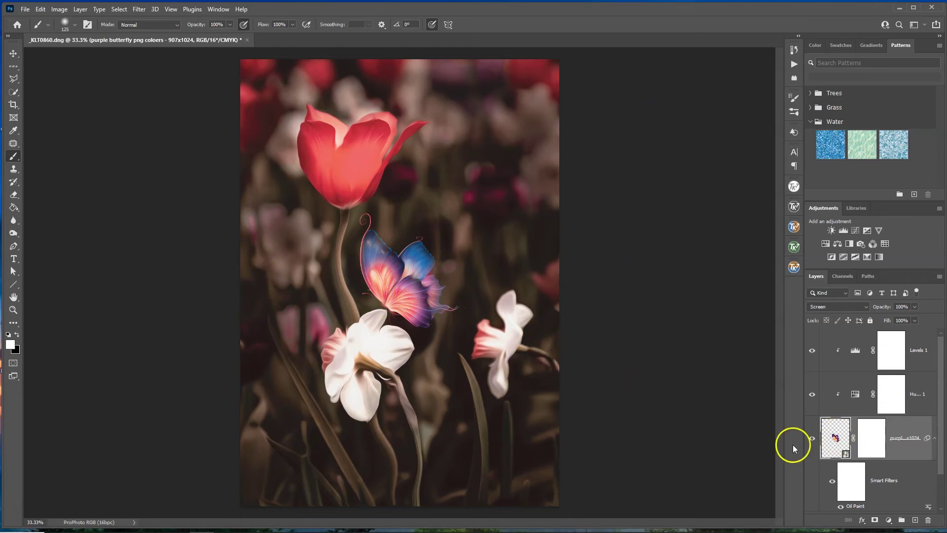
# Step: Flatten the image and play the Overlay Action JPEG action again, continuing to the choice of the overlay file
pyautogui.click(80, 9)
pyautogui.click(108, 384)
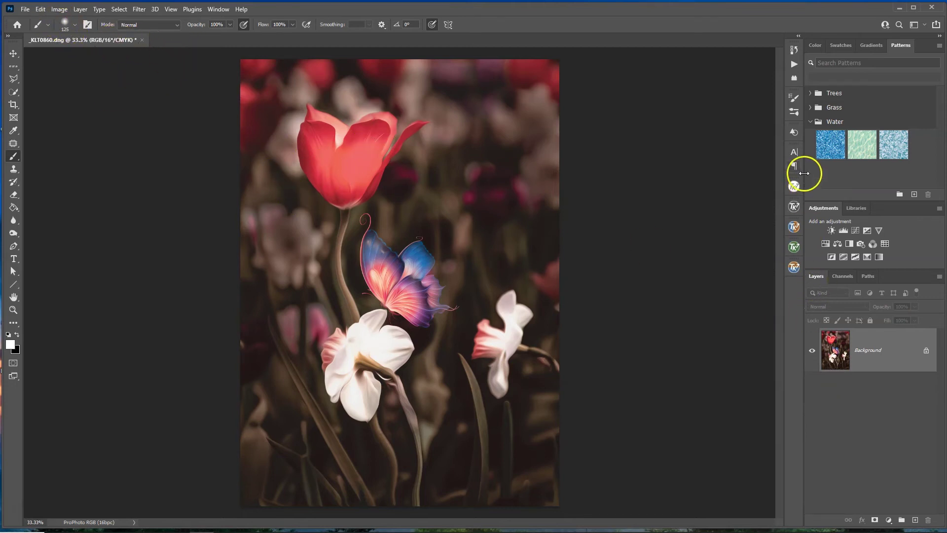
pyautogui.click(794, 63)
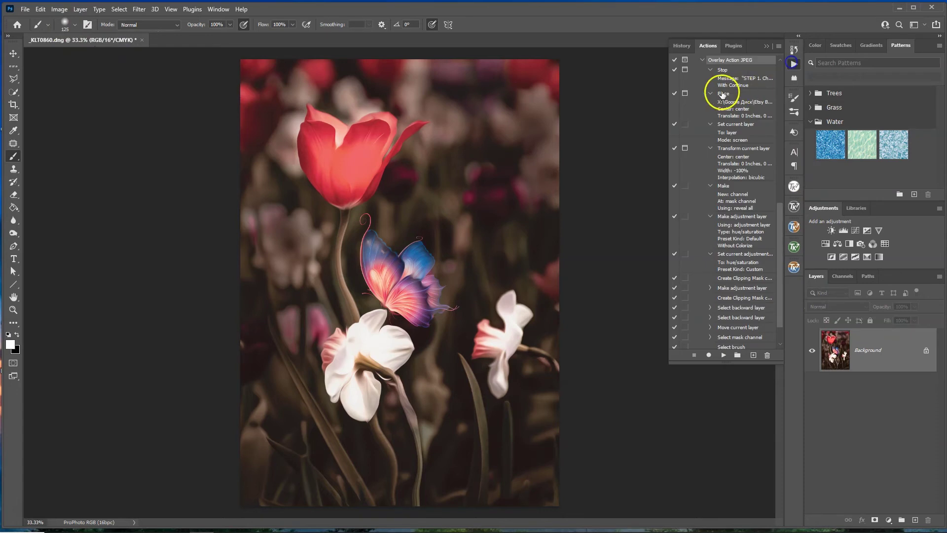
pyautogui.click(723, 355)
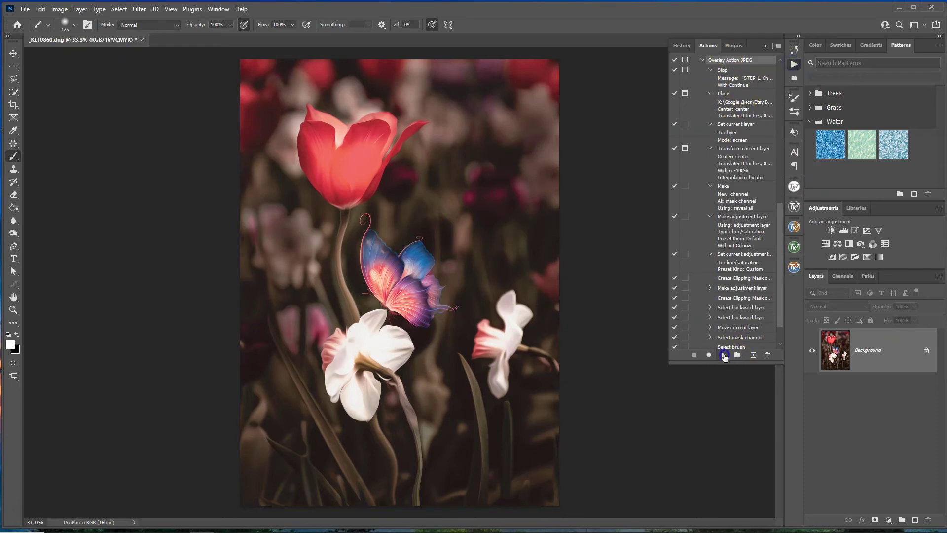
pyautogui.click(443, 216)
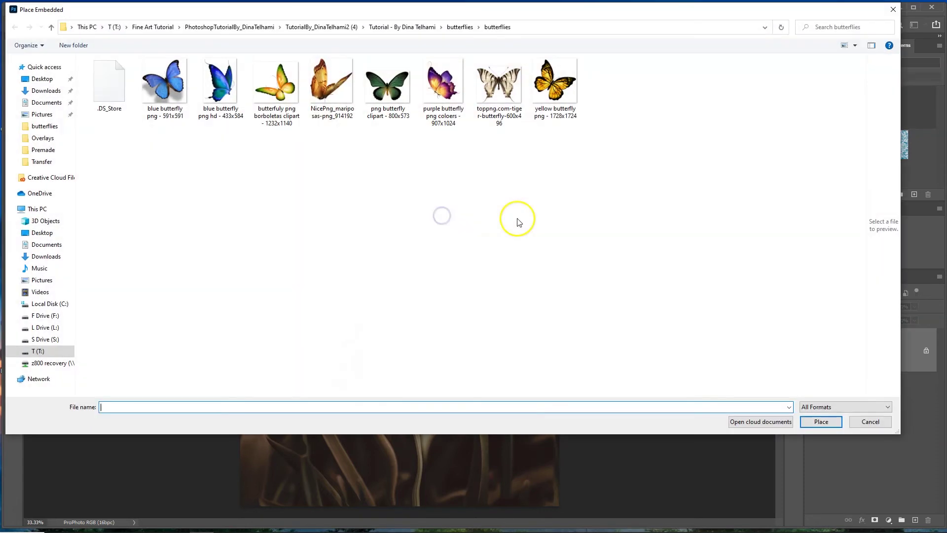
# Step: Browse to the "Overlays 2" folder on the T: drive for the file to place
pyautogui.click(153, 27)
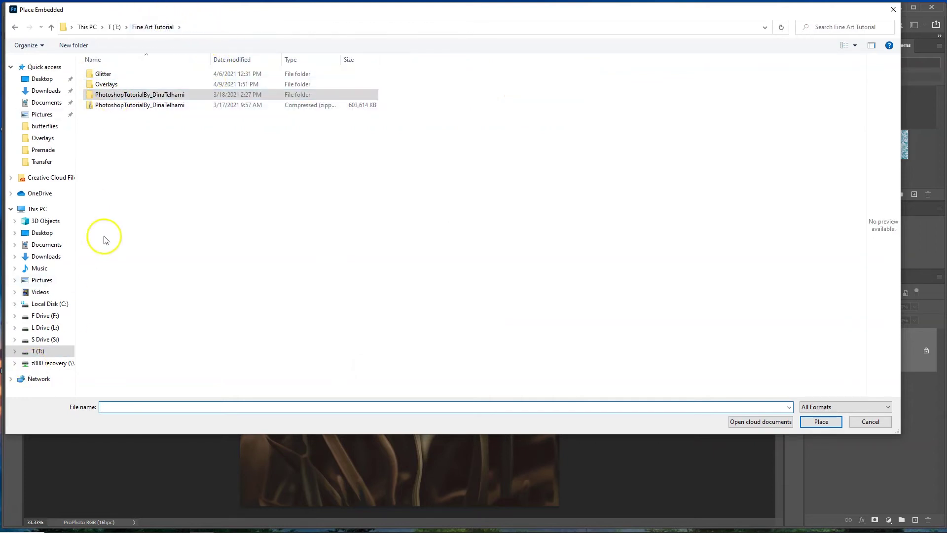
pyautogui.click(122, 28)
pyautogui.scroll(-5, 148, 208)
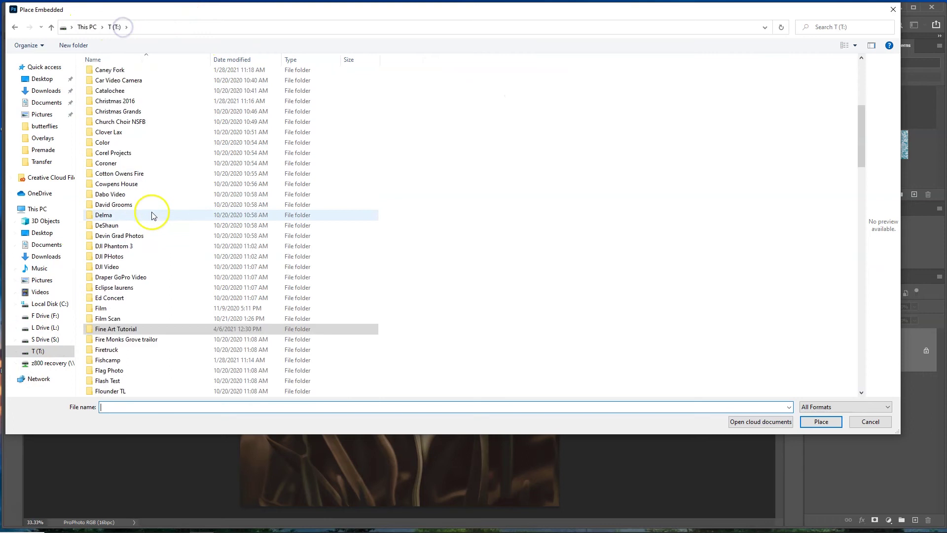
pyautogui.scroll(-20, 117, 293)
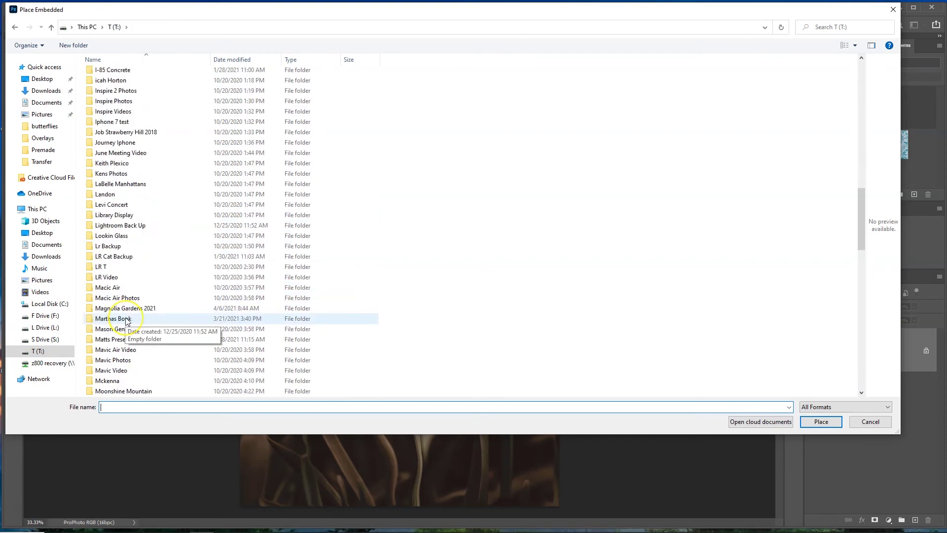
pyautogui.scroll(1, 126, 320)
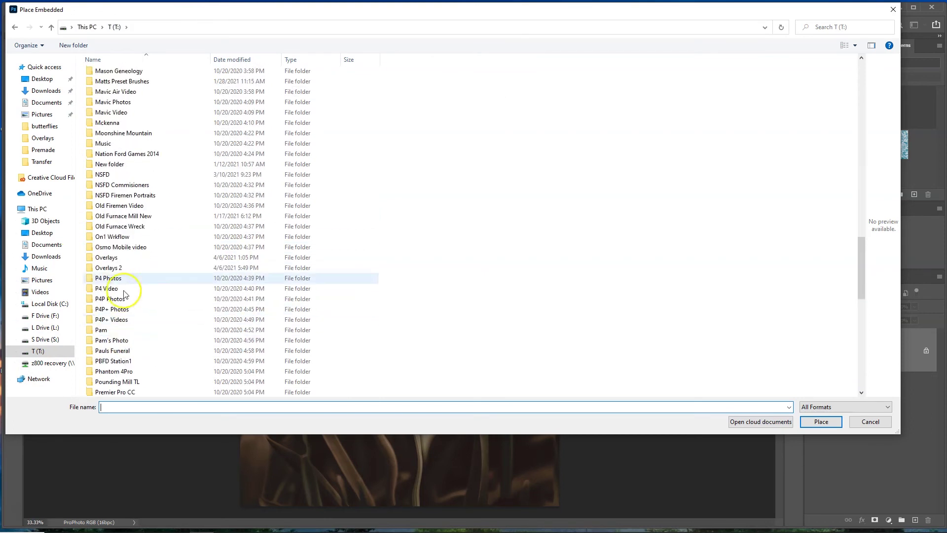
pyautogui.doubleClick(120, 268)
# Step: Examine the sun lens flare overlays in bundle part 1 and the soap bubble overlays in bundle part 7
pyautogui.doubleClick(123, 75)
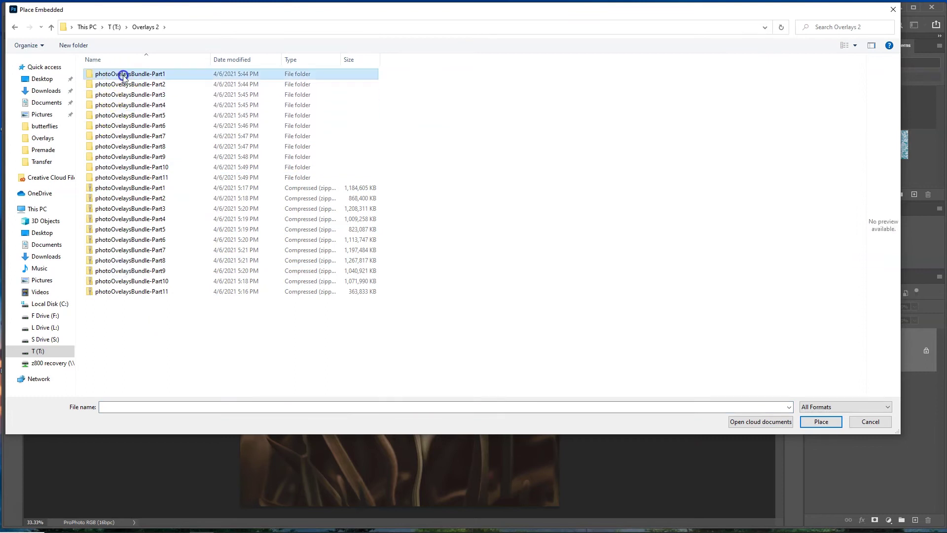
pyautogui.doubleClick(140, 75)
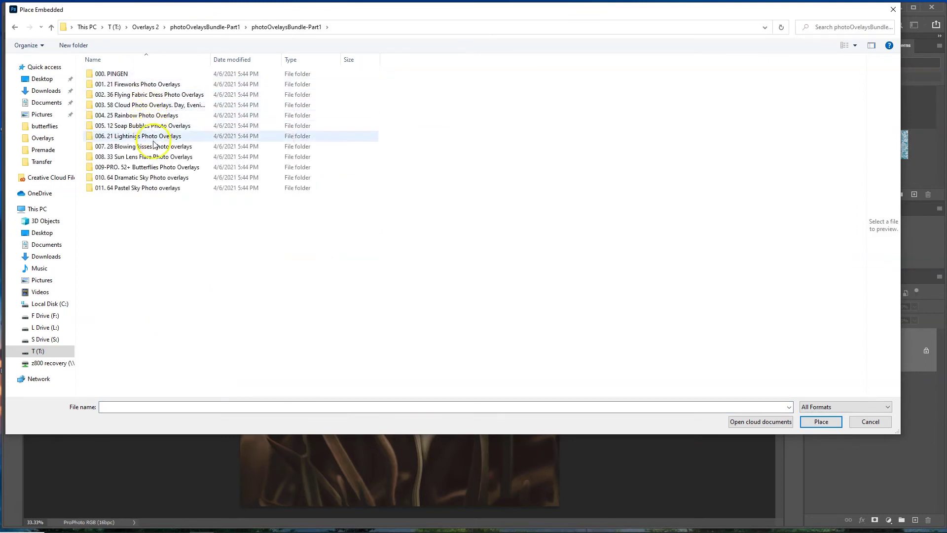
pyautogui.doubleClick(150, 158)
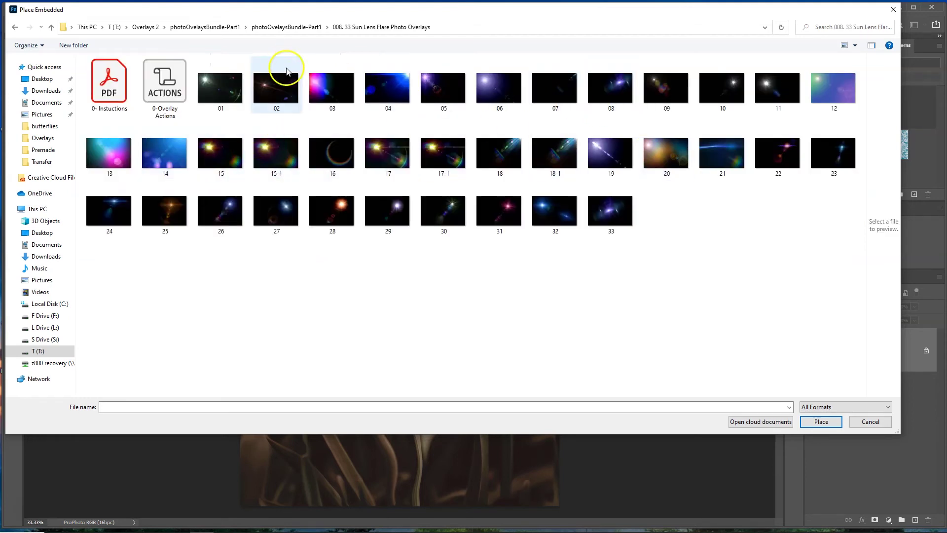
pyautogui.click(156, 31)
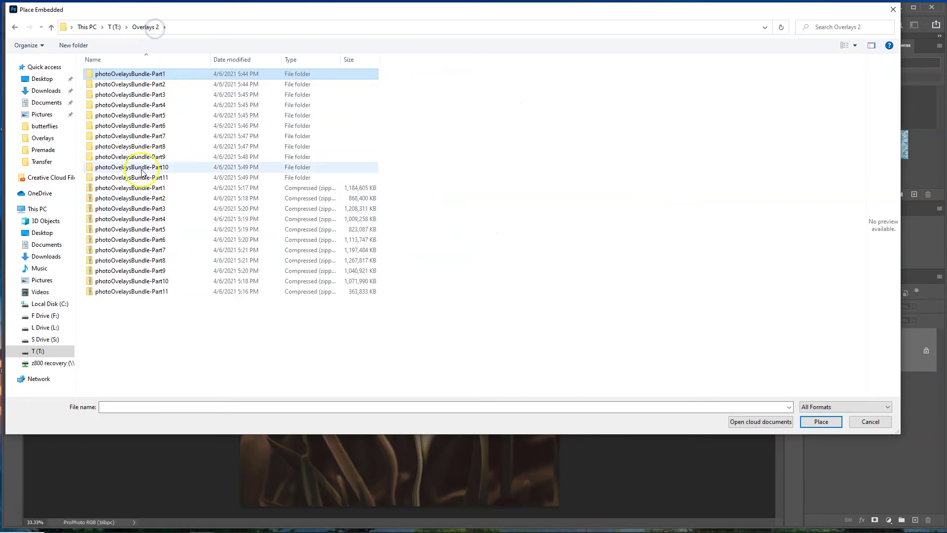
pyautogui.click(140, 138)
pyautogui.doubleClick(141, 137)
pyautogui.doubleClick(156, 73)
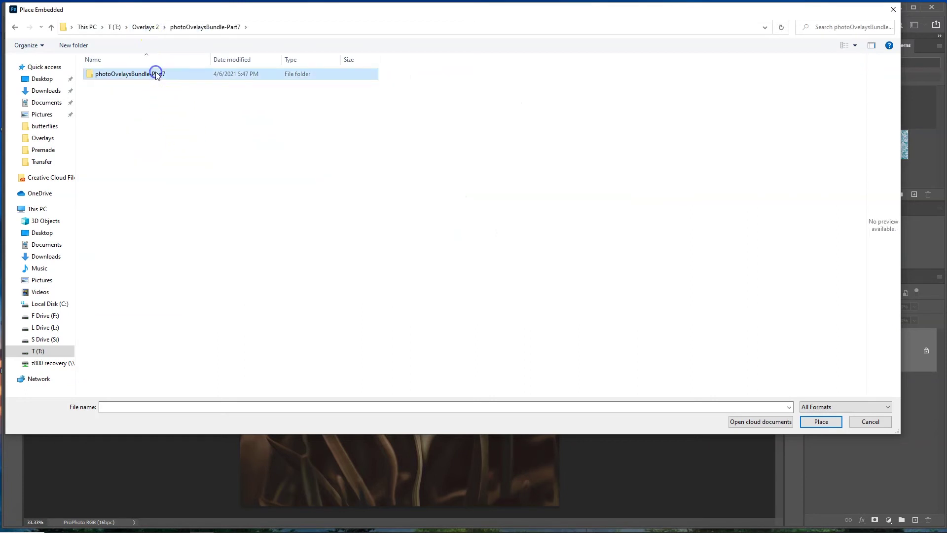
pyautogui.click(170, 74)
pyautogui.doubleClick(170, 74)
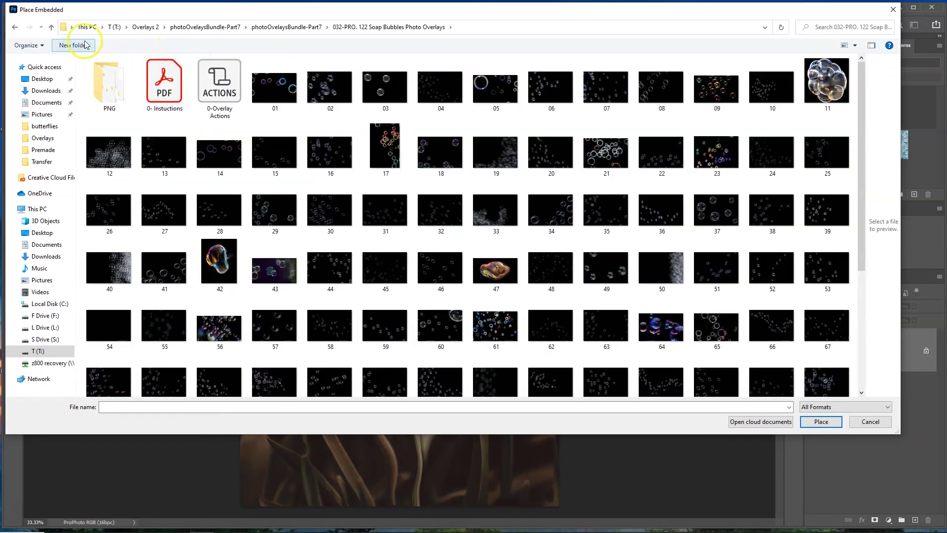
pyautogui.click(15, 28)
pyautogui.click(15, 29)
pyautogui.click(15, 29)
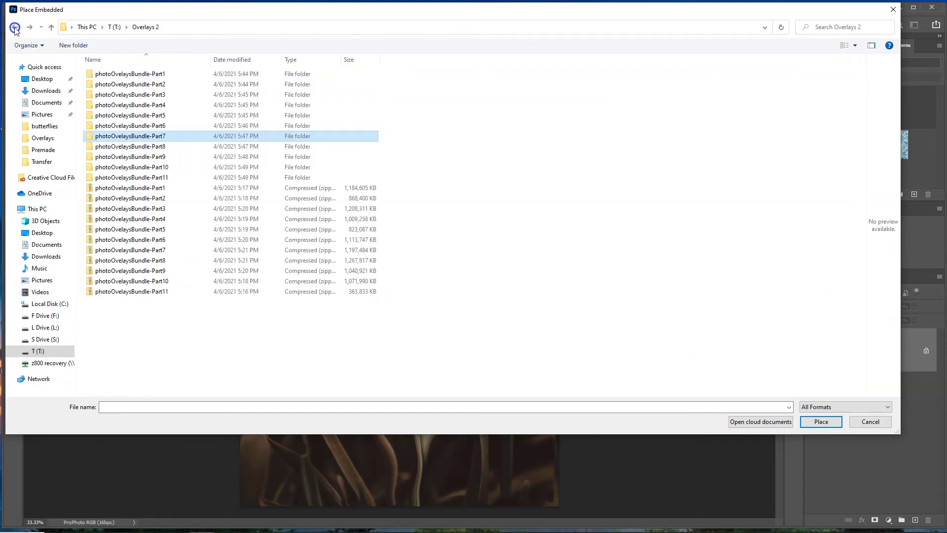
# Step: Look through overlay bundle parts 2 to 5 for a suitable light overlay
pyautogui.doubleClick(143, 84)
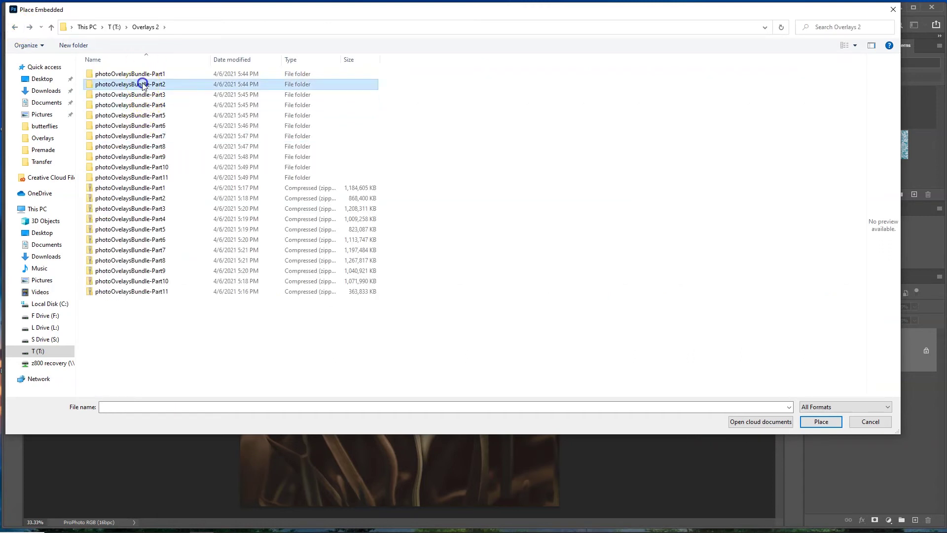
pyautogui.click(15, 27)
pyautogui.doubleClick(125, 95)
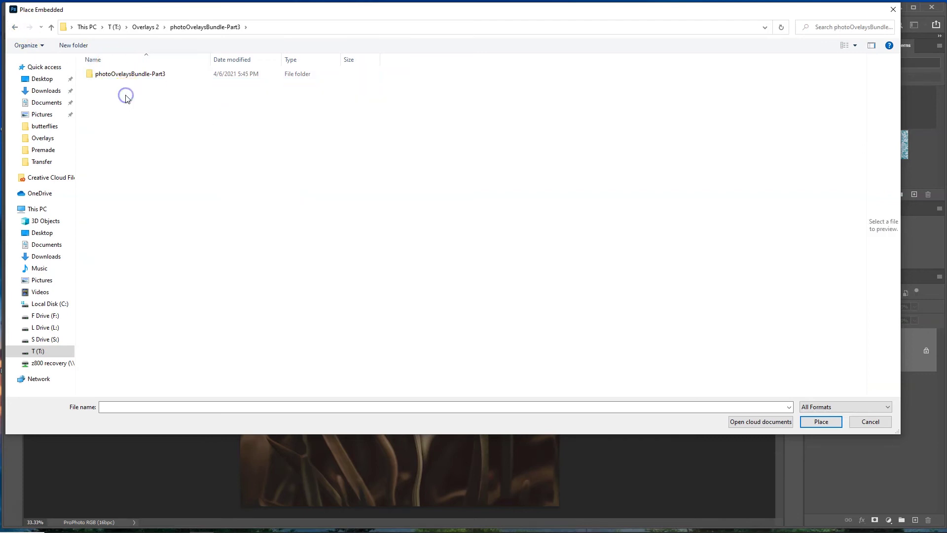
pyautogui.doubleClick(125, 74)
pyautogui.doubleClick(126, 76)
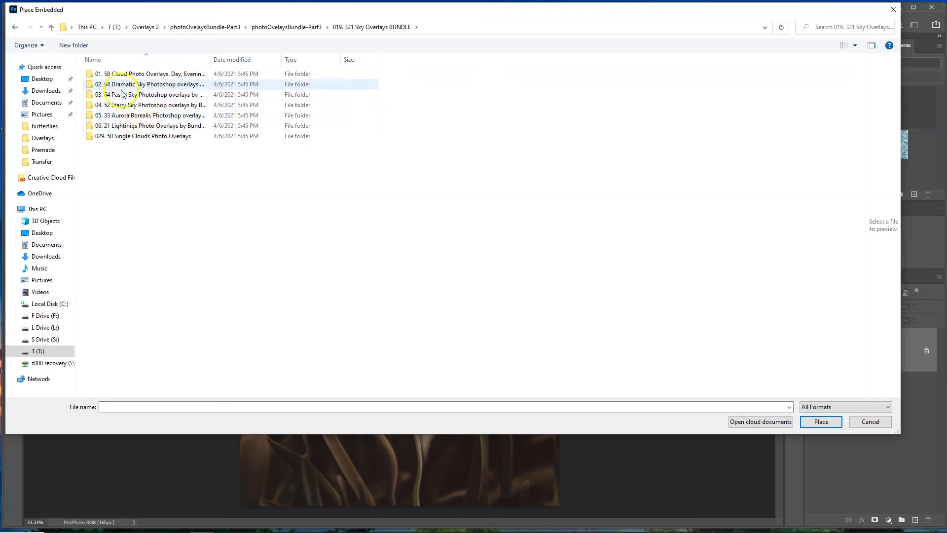
pyautogui.click(15, 28)
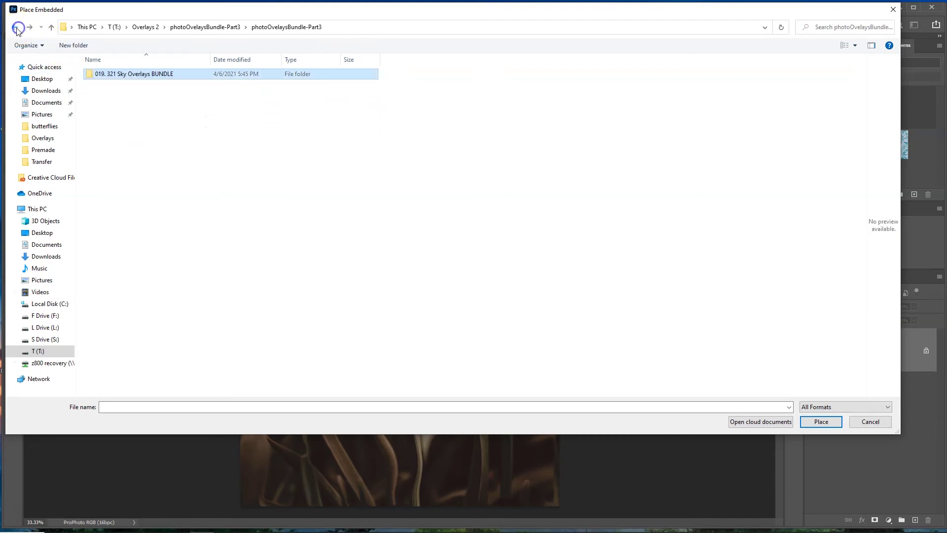
pyautogui.click(147, 27)
pyautogui.doubleClick(127, 106)
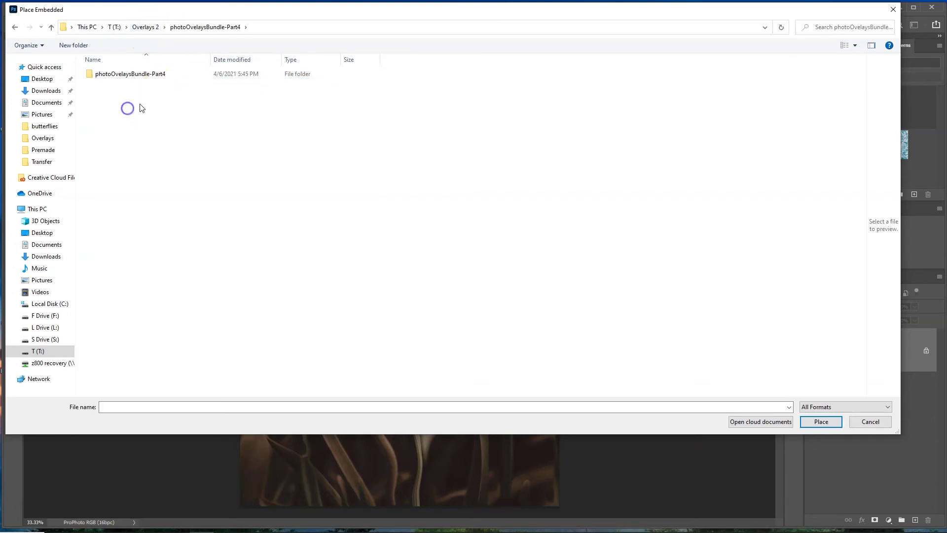
pyautogui.doubleClick(138, 74)
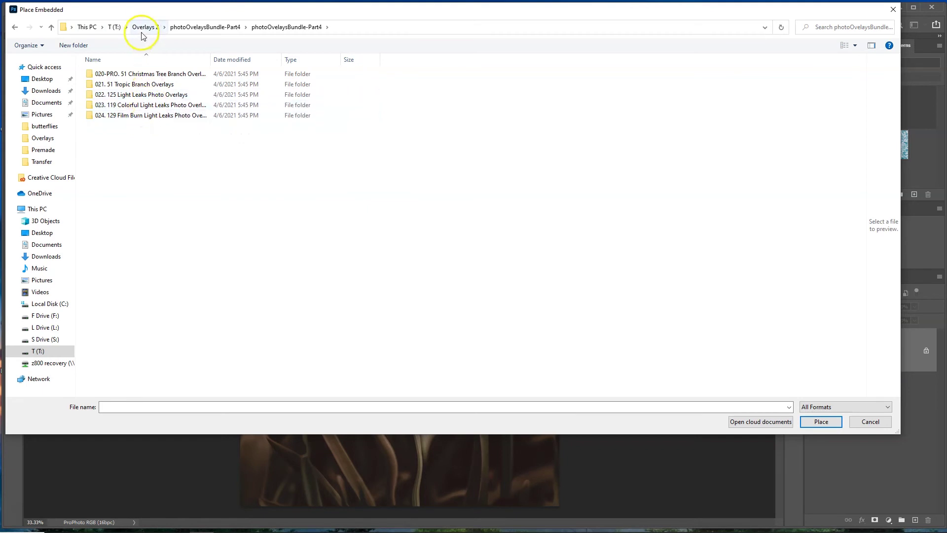
pyautogui.click(145, 27)
pyautogui.click(128, 116)
pyautogui.doubleClick(127, 116)
pyautogui.doubleClick(132, 73)
pyautogui.doubleClick(134, 74)
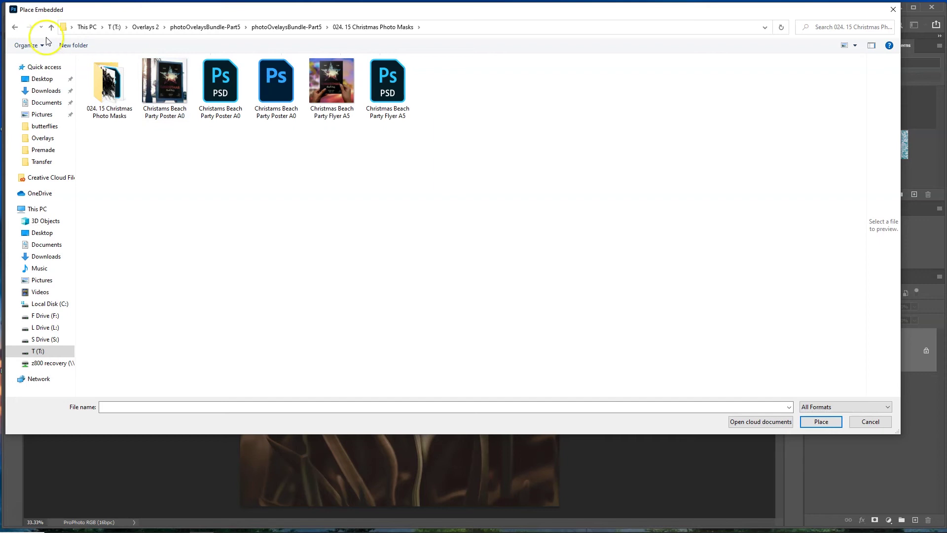
# Step: Place overlay 073 from part 6's "025-PRO. 110 Natural Sun Lights Photo Overlays" folder and let the overlay action finish
pyautogui.click(142, 26)
pyautogui.doubleClick(151, 126)
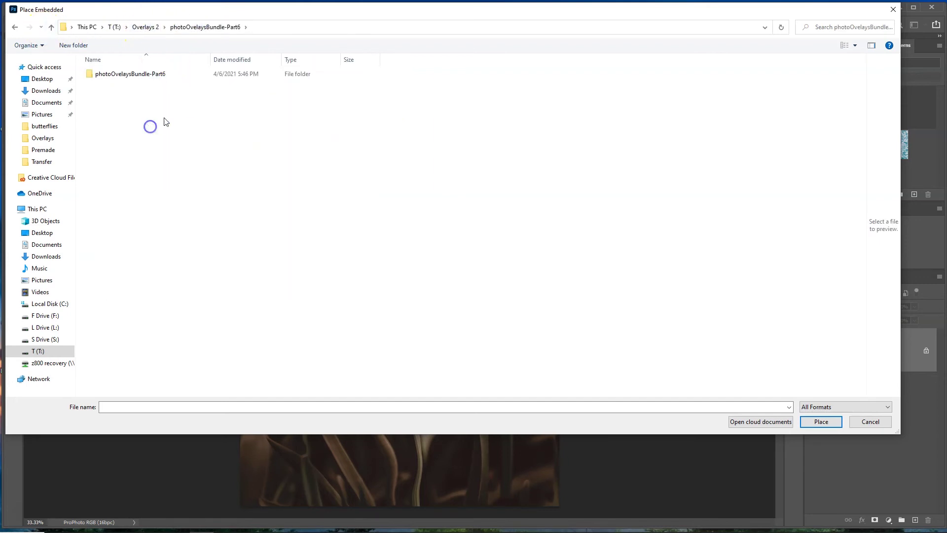
pyautogui.doubleClick(155, 79)
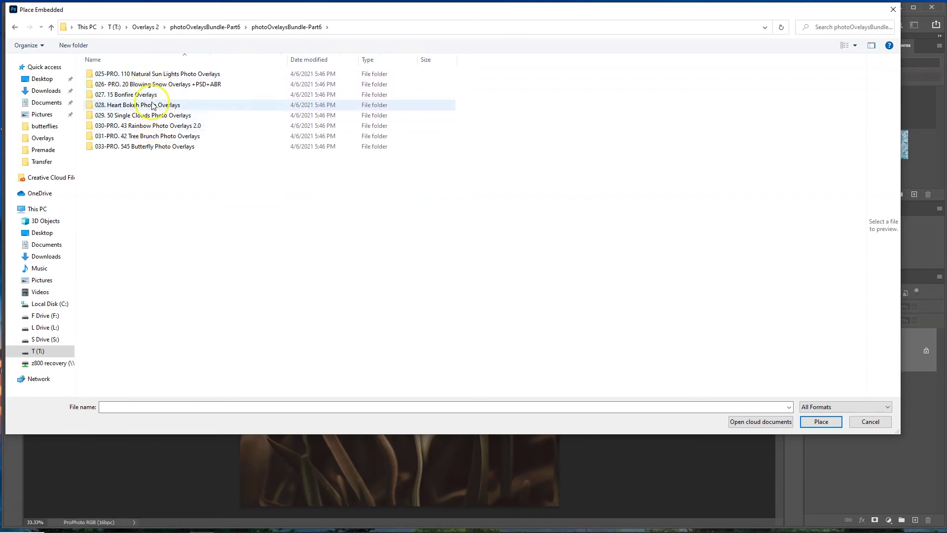
pyautogui.doubleClick(162, 75)
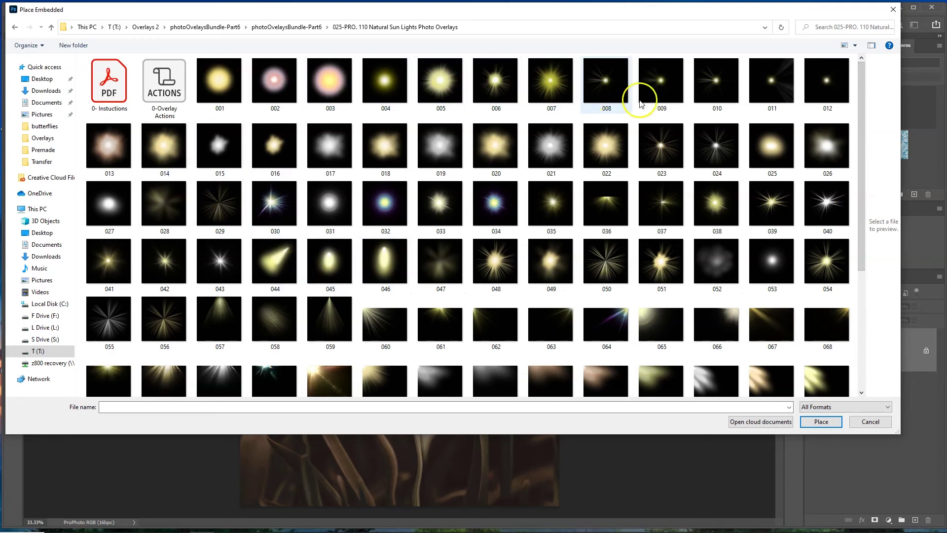
pyautogui.scroll(-3, 782, 224)
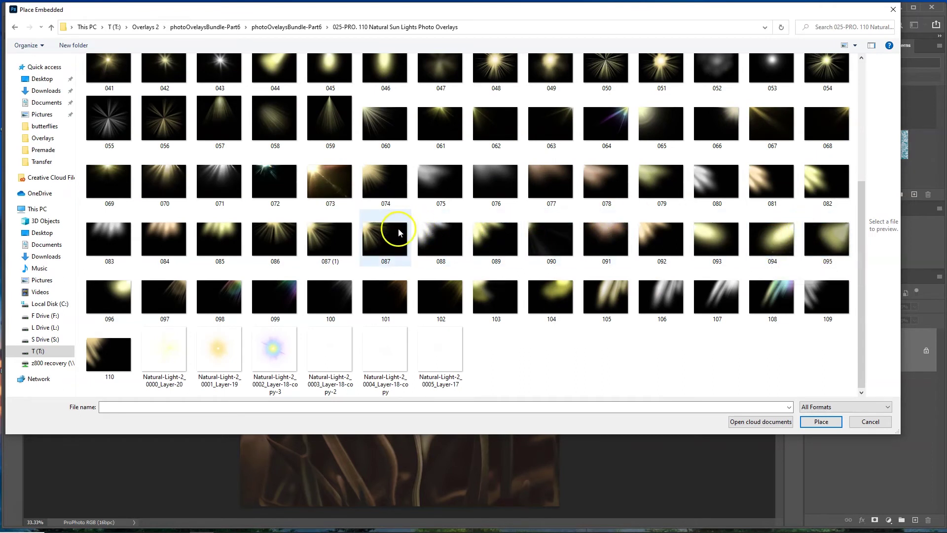
pyautogui.click(323, 177)
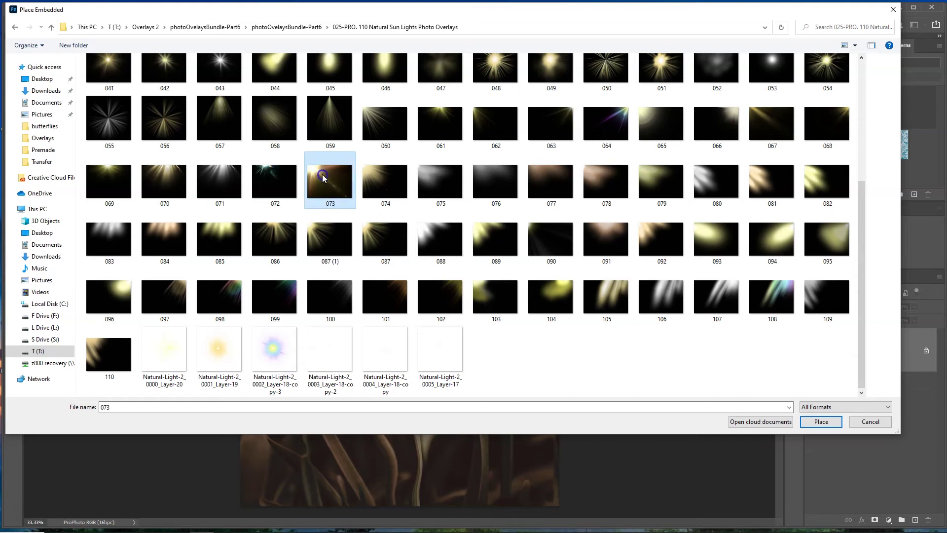
pyautogui.click(830, 422)
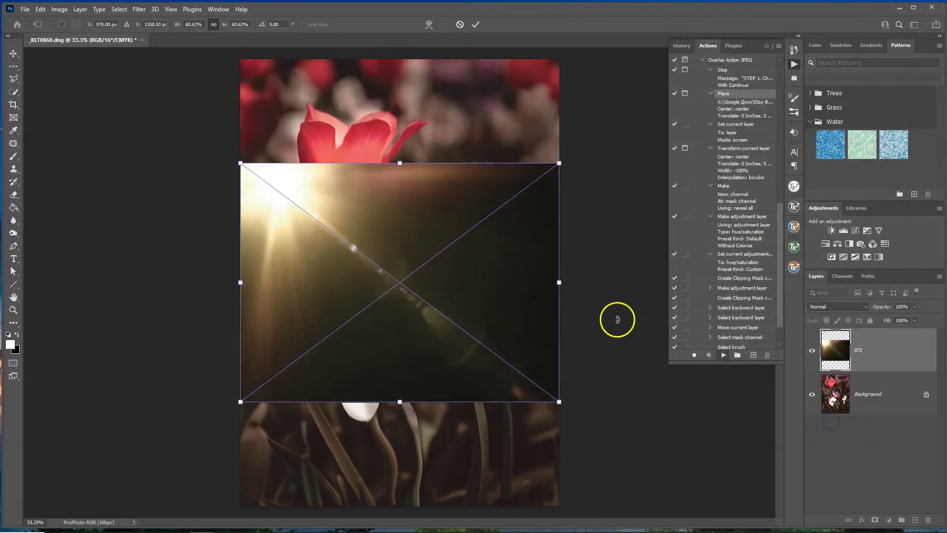
pyautogui.click(911, 355)
pyautogui.click(894, 358)
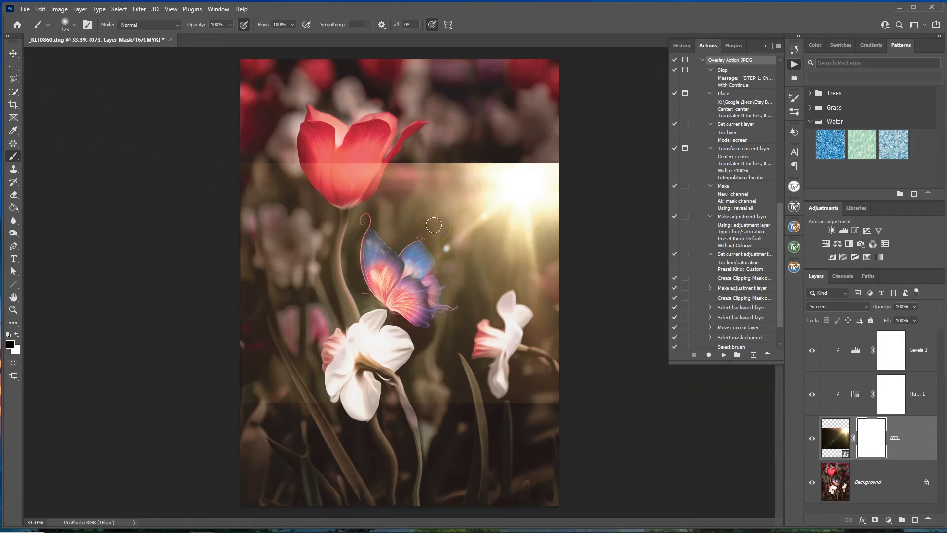
# Step: Move the 073 sunlight overlay up to the top of the photo and scale it to about 101%
pyautogui.hotkey('ctrl', 't')
pyautogui.moveTo(505, 212); pyautogui.dragTo(519, 111)
pyautogui.moveTo(251, 291); pyautogui.dragTo(246, 294)
# Step: Distort the sunlight overlay, stretching its lower edge toward the photo's bottom and its corners outward past the photo's side edges
pyautogui.rightClick(471, 157)
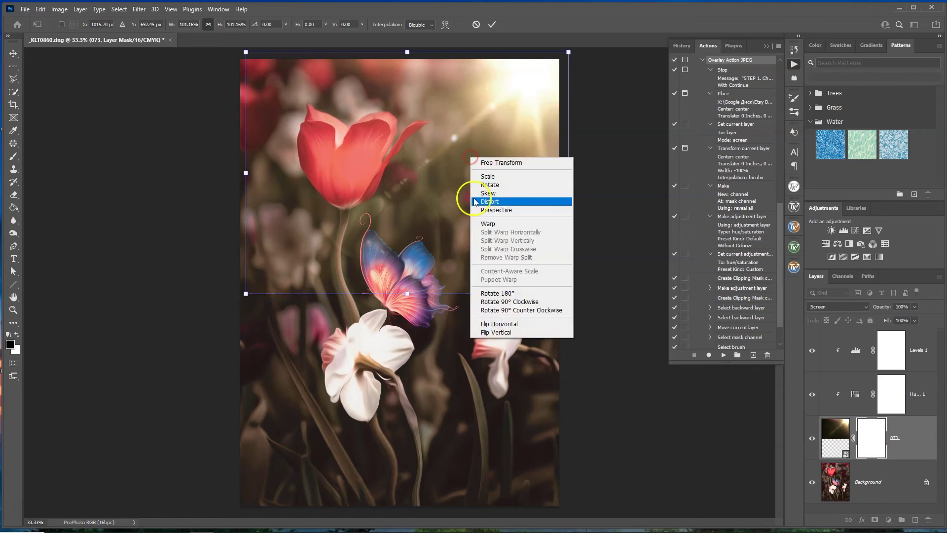
pyautogui.click(488, 200)
pyautogui.moveTo(410, 295); pyautogui.dragTo(398, 356)
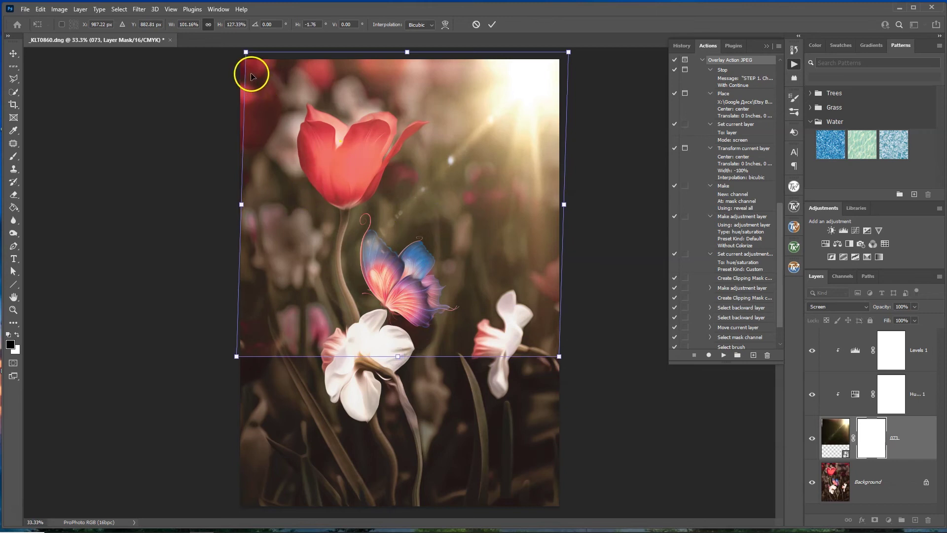
pyautogui.moveTo(236, 356); pyautogui.dragTo(220, 473)
pyautogui.moveTo(558, 356); pyautogui.dragTo(606, 414)
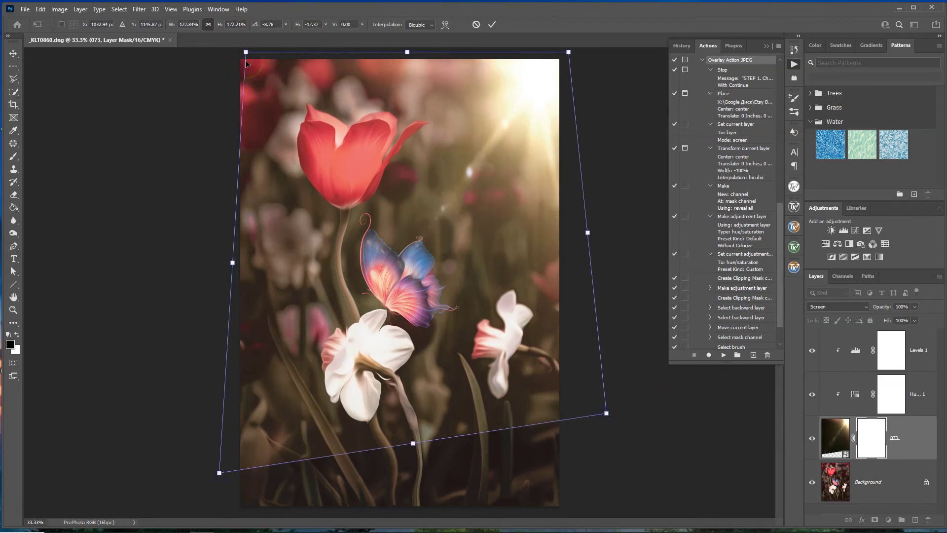
pyautogui.hotkey('ctrl', '-')
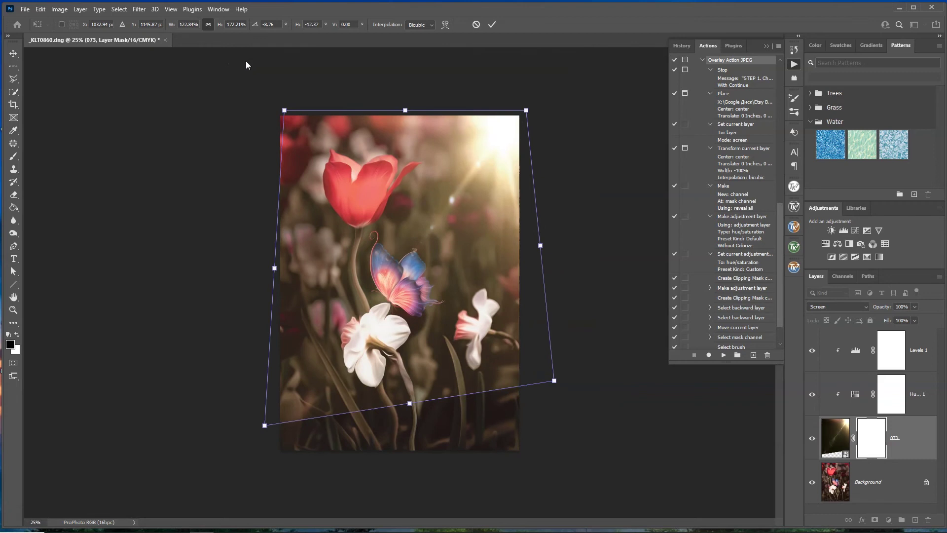
pyautogui.moveTo(284, 110); pyautogui.dragTo(235, 84)
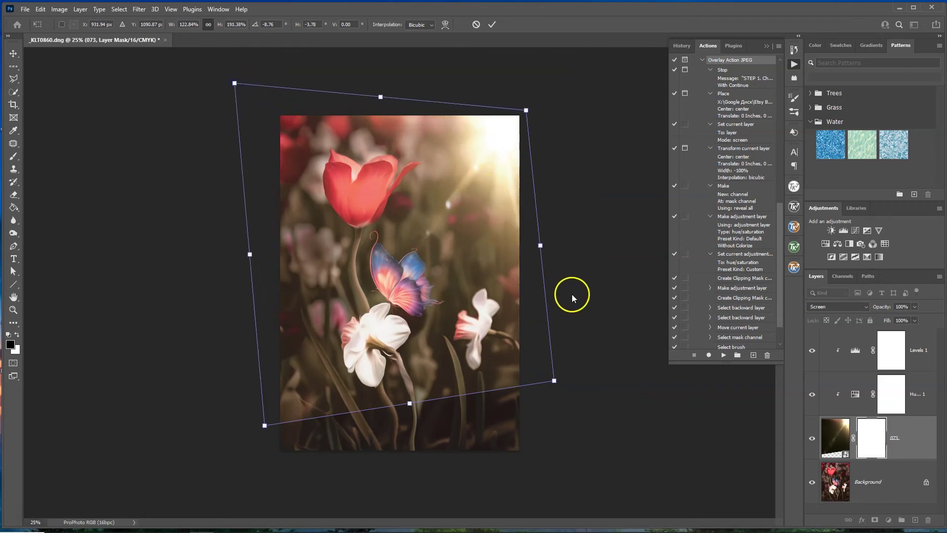
pyautogui.press('Return')
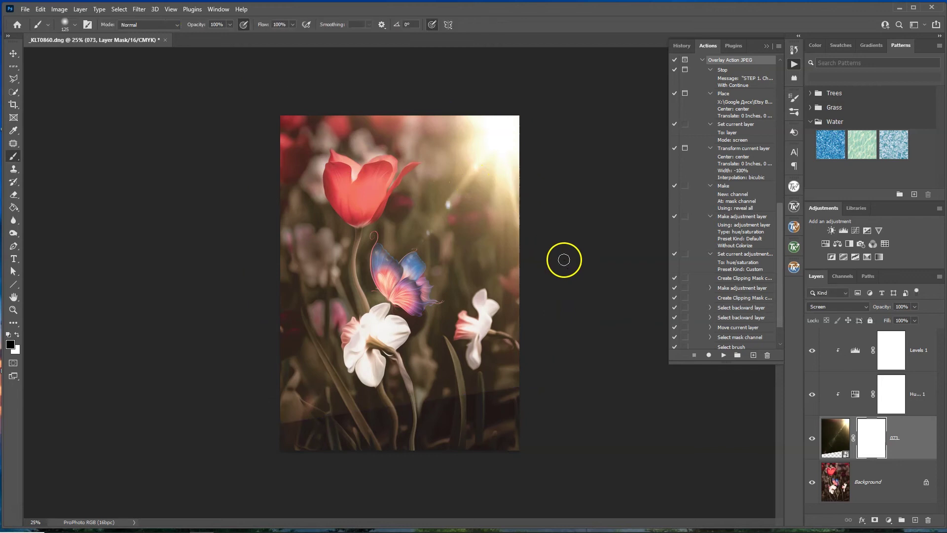
# Step: Lower the sunlight overlay's opacity to 62% and flatten the image
pyautogui.hotkey('ctrl', '+')
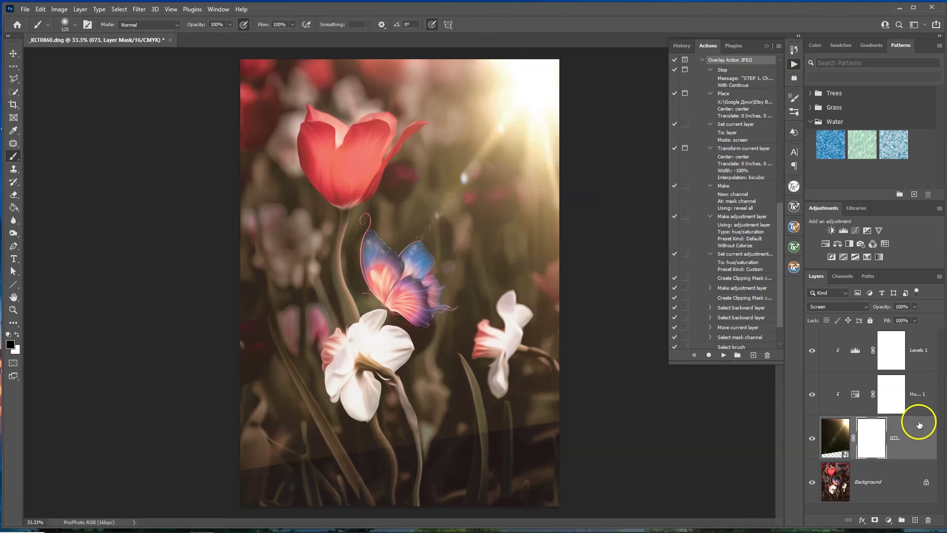
pyautogui.click(916, 307)
pyautogui.moveTo(912, 320)
pyautogui.mouseDown()
pyautogui.moveTo(885, 329)
pyautogui.moveTo(897, 329)
pyautogui.mouseUp()
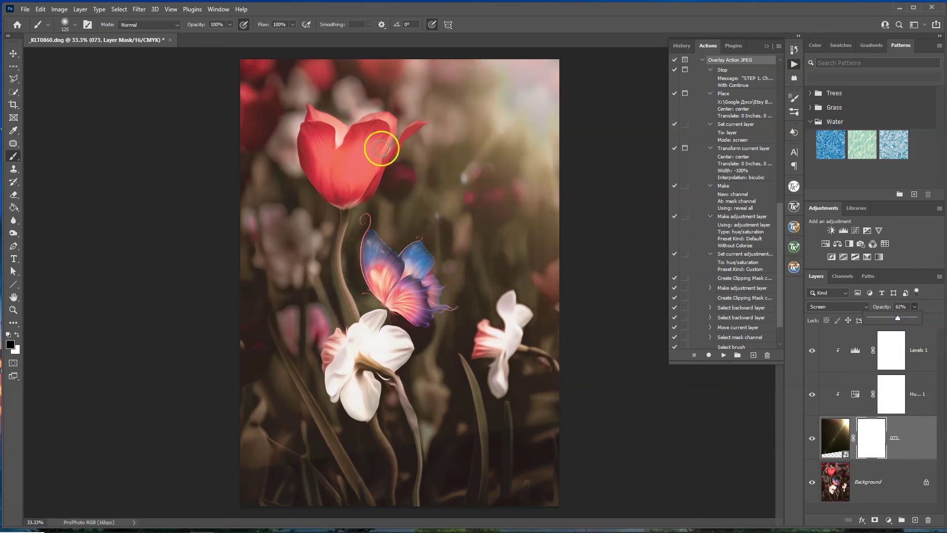
pyautogui.click(79, 11)
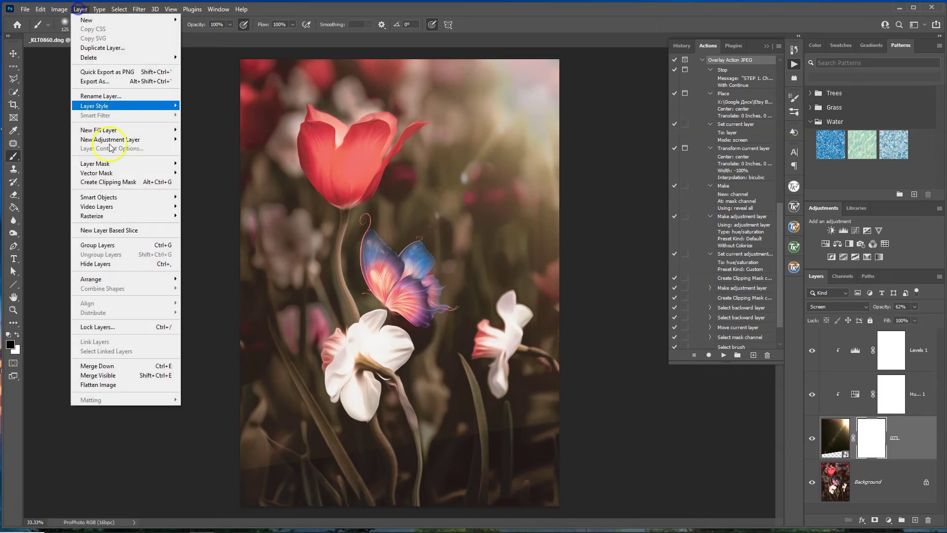
pyautogui.click(106, 385)
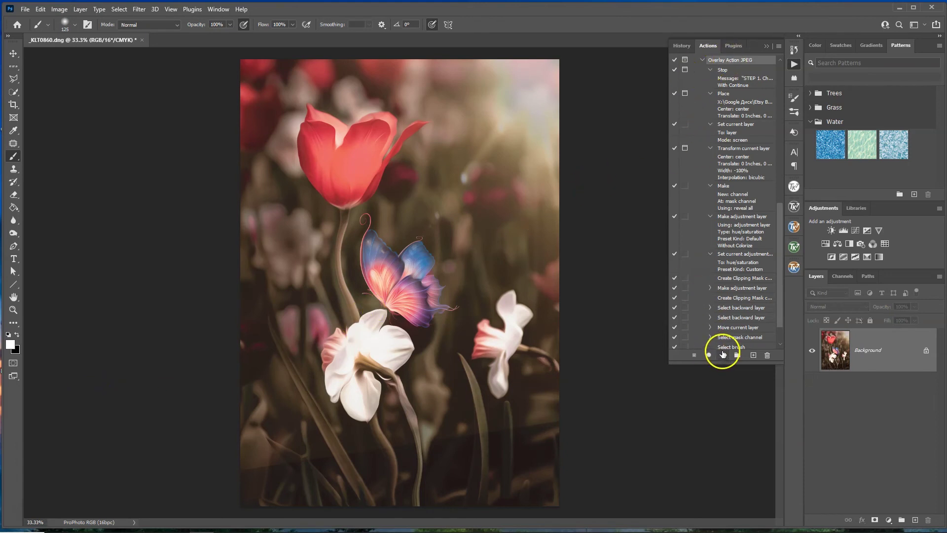
# Step: Run the overlay action again and browse to the T: drive for the overlay file to place
pyautogui.click(724, 357)
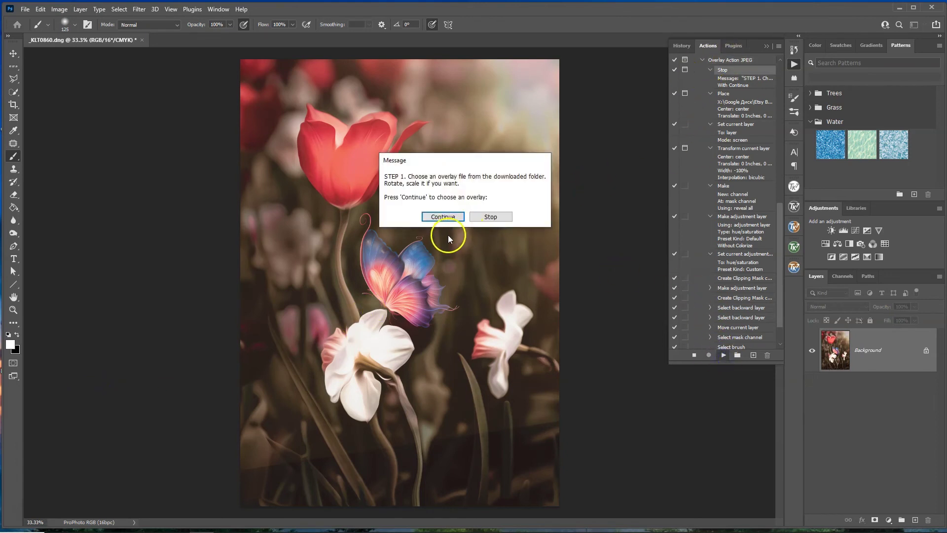
pyautogui.click(443, 217)
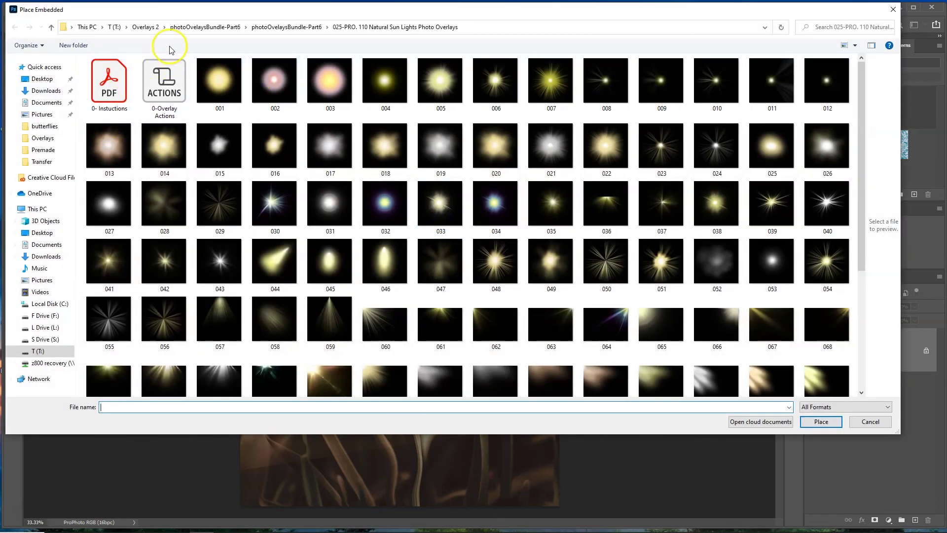
pyautogui.click(149, 28)
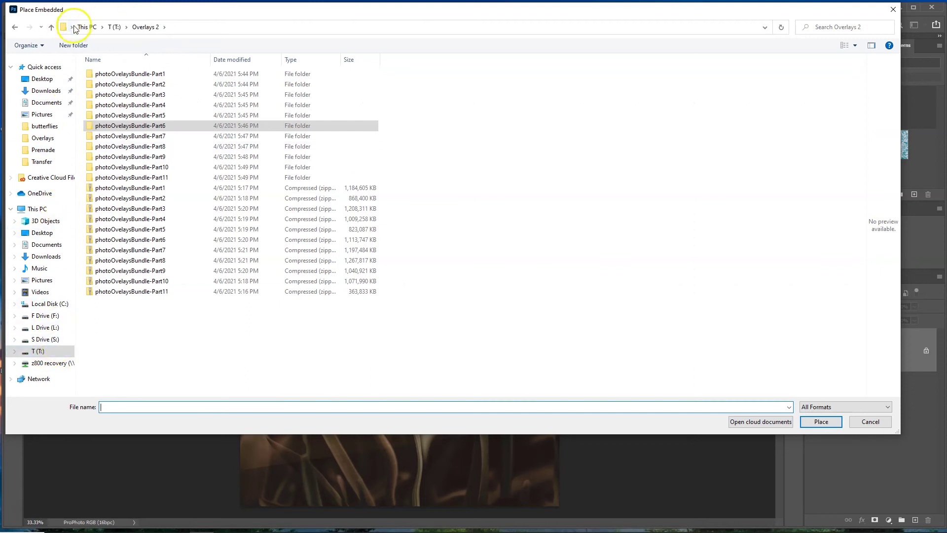
pyautogui.click(111, 28)
# Step: Look through the "Overlays" and "Glitter" subfolders of "Fine Art Tutorial" for a glitter overlay
pyautogui.scroll(-10, 135, 112)
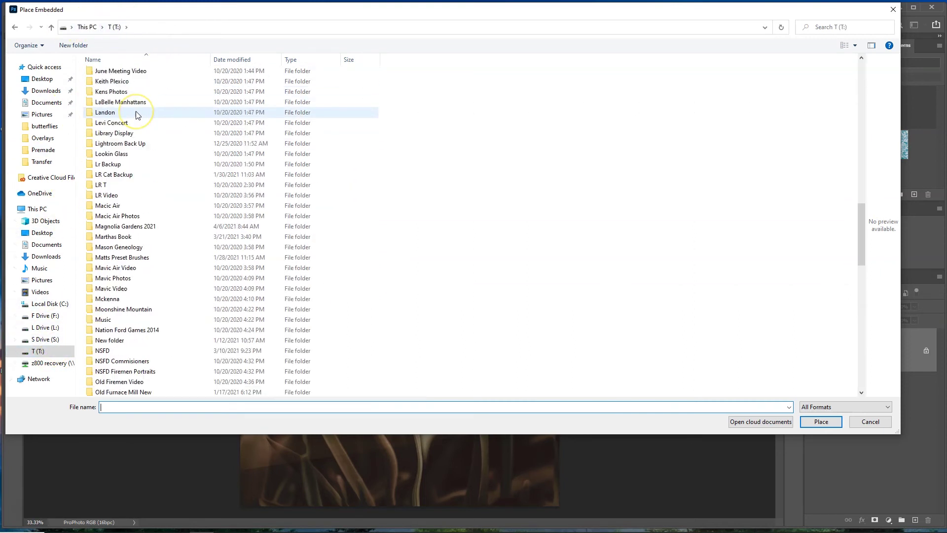
pyautogui.scroll(8, 137, 113)
pyautogui.scroll(-1, 137, 108)
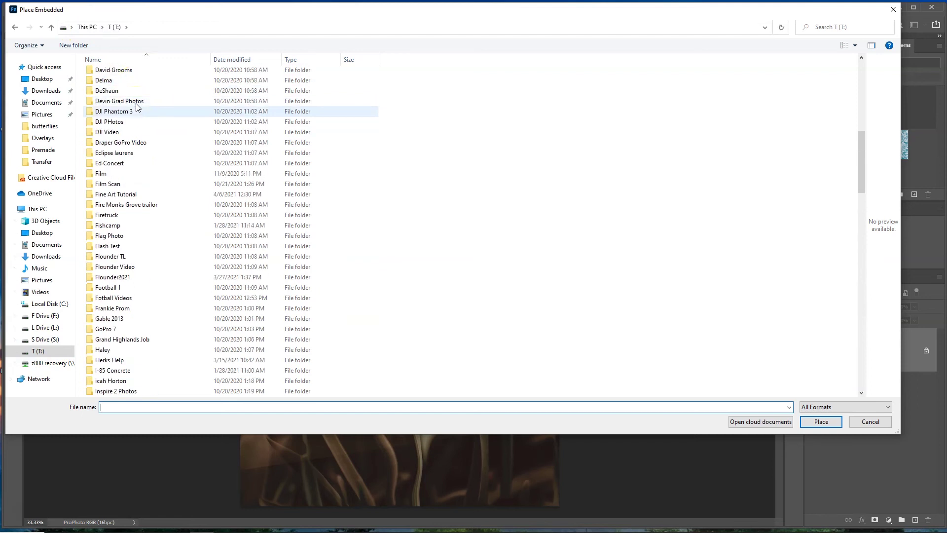
pyautogui.doubleClick(132, 194)
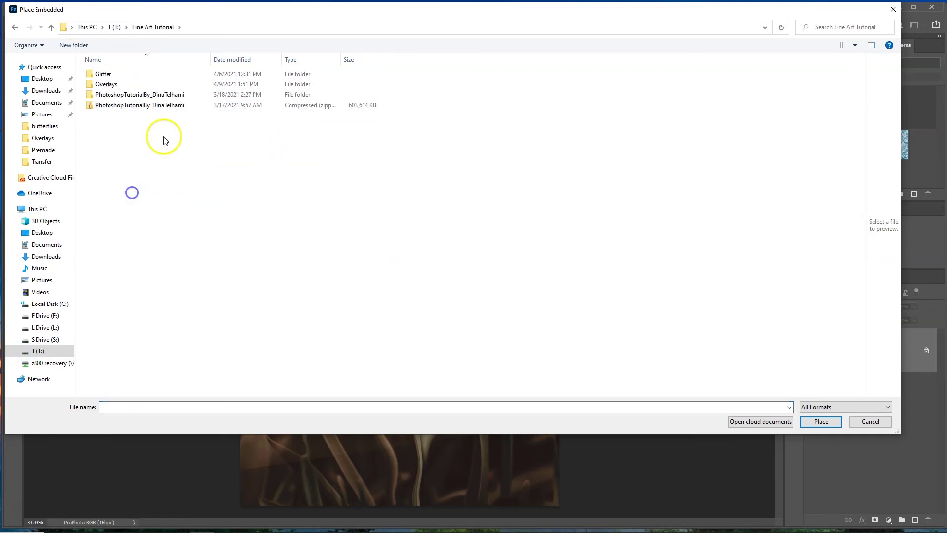
pyautogui.doubleClick(107, 84)
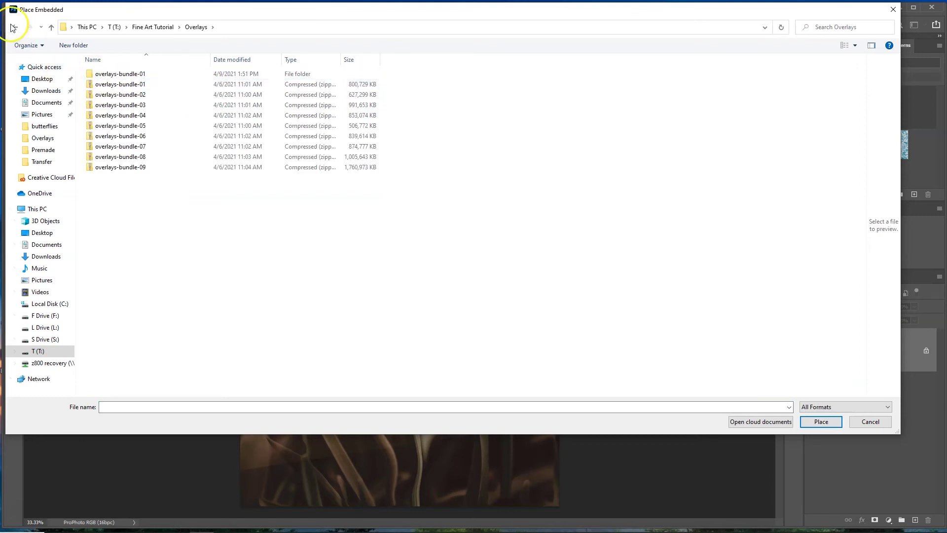
pyautogui.click(15, 27)
pyautogui.doubleClick(100, 74)
pyautogui.click(141, 76)
pyautogui.doubleClick(141, 78)
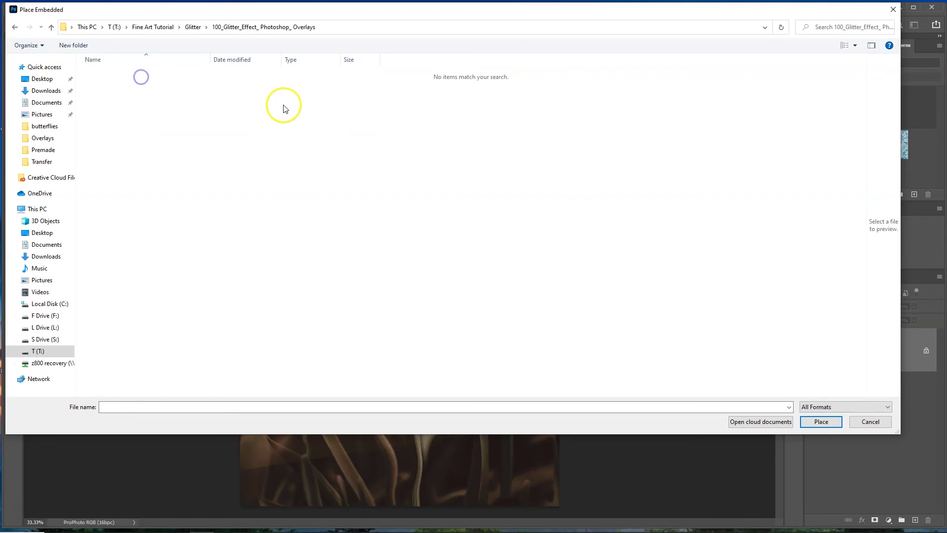
pyautogui.click(17, 27)
pyautogui.click(18, 28)
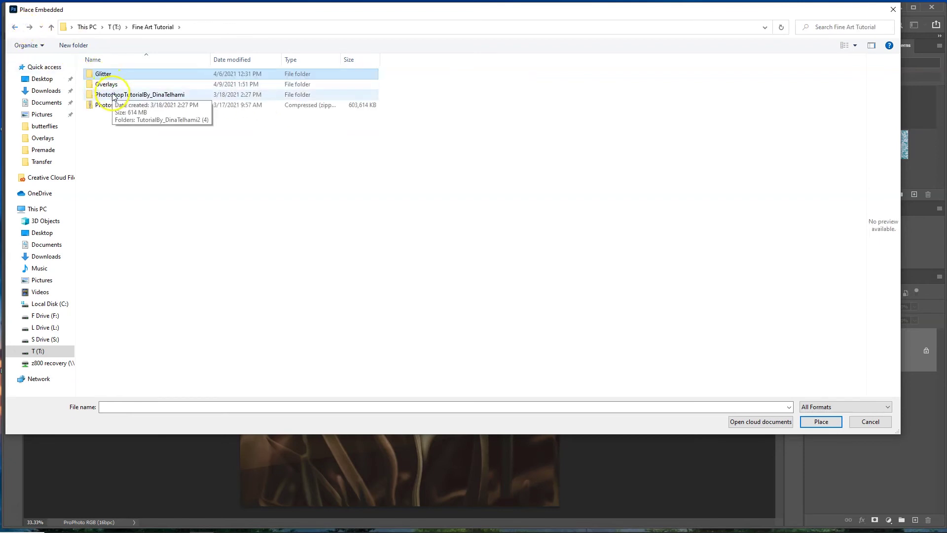
# Step: Open the innermost "100_Glitter_Effect_ Photoshop_ Overlays" folder inside the T: drive's "Overlays" folder
pyautogui.click(114, 27)
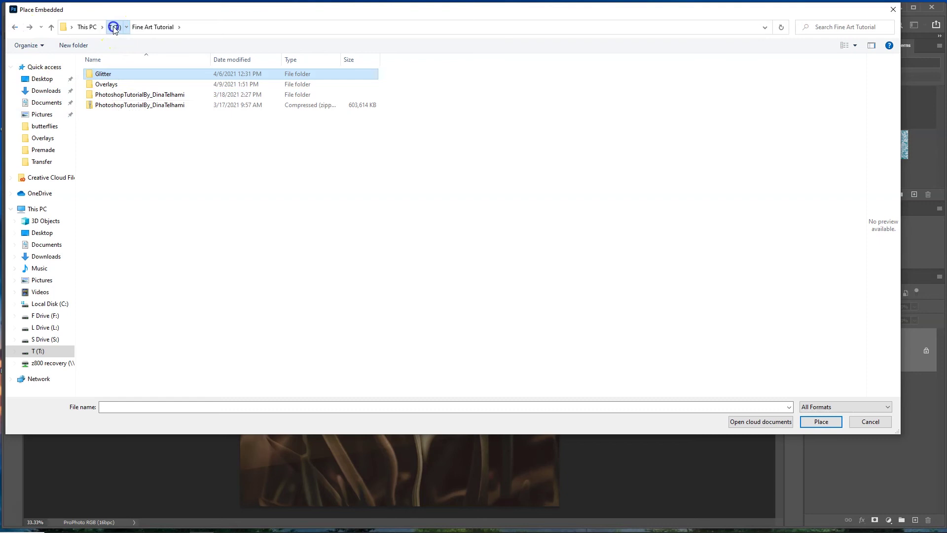
pyautogui.scroll(-20, 146, 253)
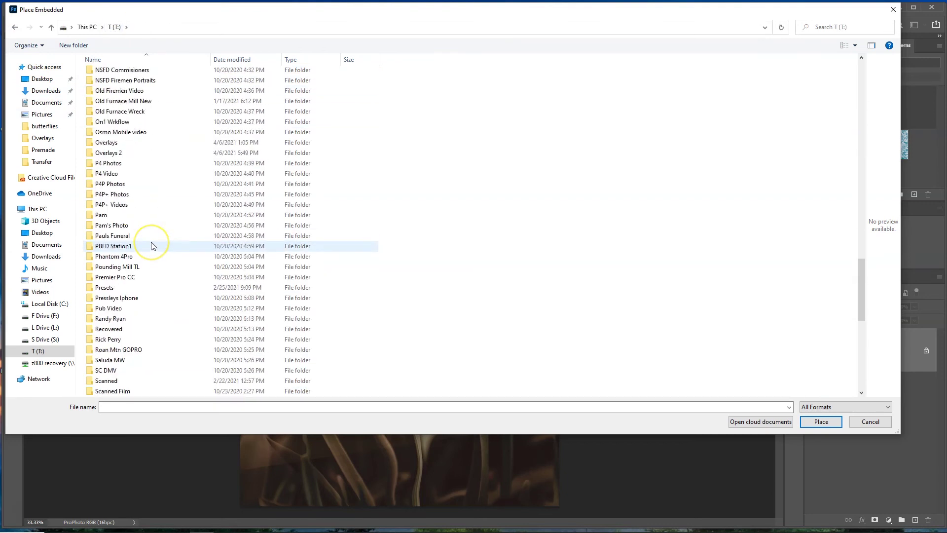
pyautogui.scroll(7, 153, 246)
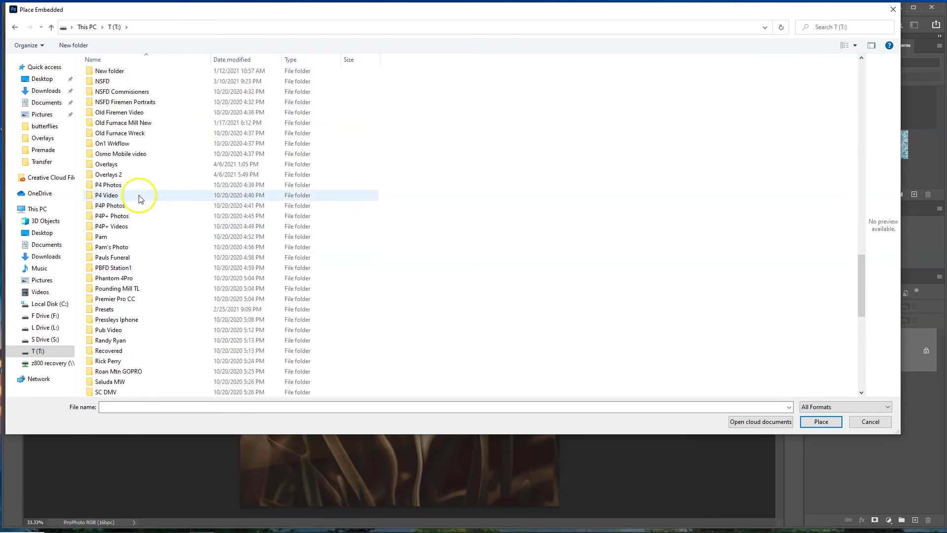
pyautogui.doubleClick(131, 163)
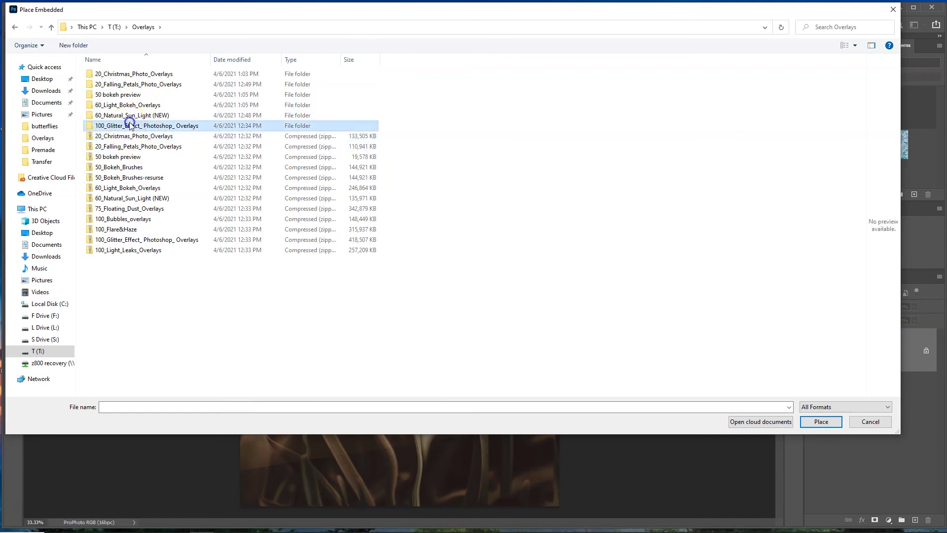
pyautogui.doubleClick(131, 126)
pyautogui.doubleClick(154, 76)
pyautogui.doubleClick(155, 75)
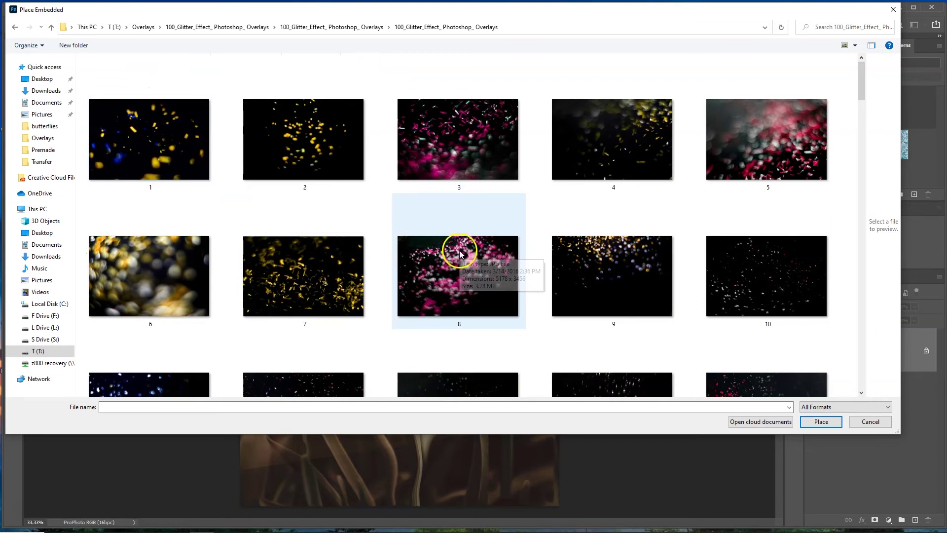
# Step: Browse the glitter overlays and place overlay 79 with small golden specks over the photo
pyautogui.scroll(-8, 459, 250)
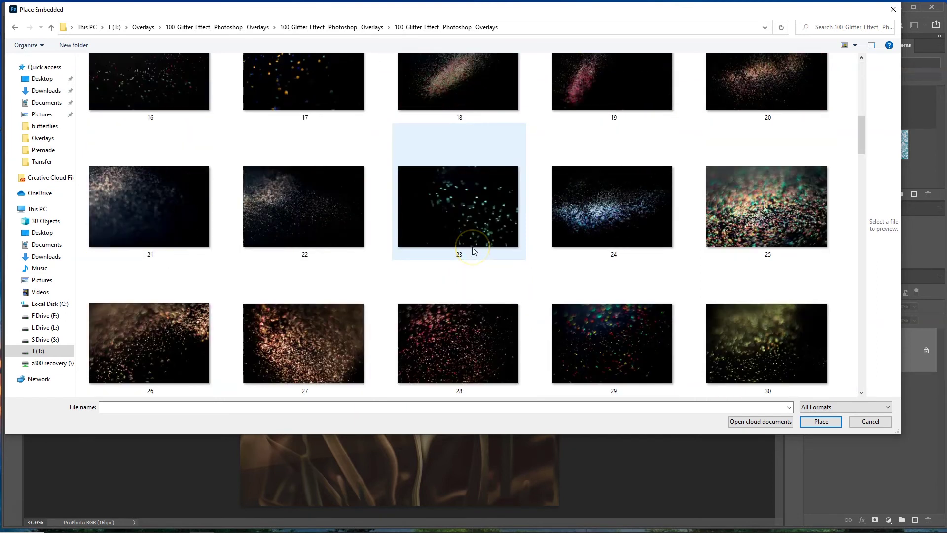
pyautogui.scroll(-2, 473, 250)
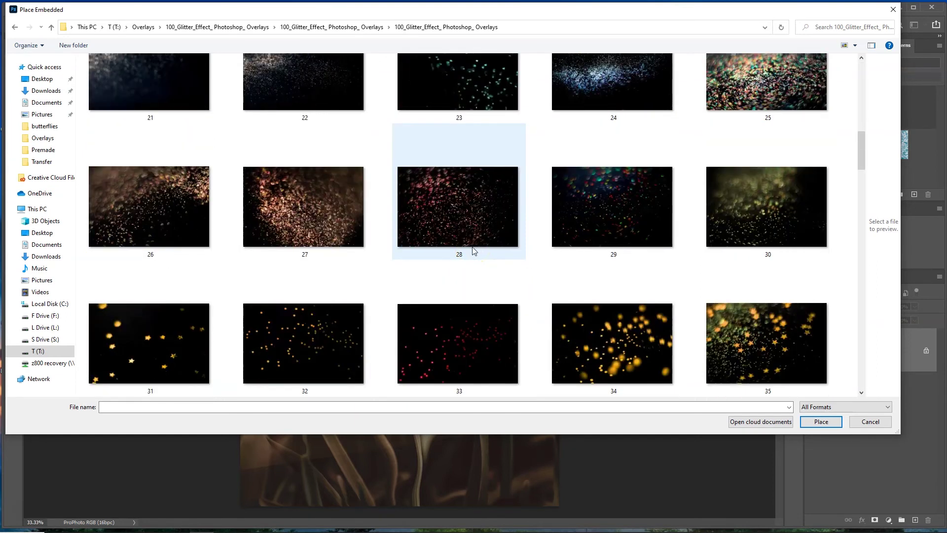
pyautogui.scroll(-3, 472, 250)
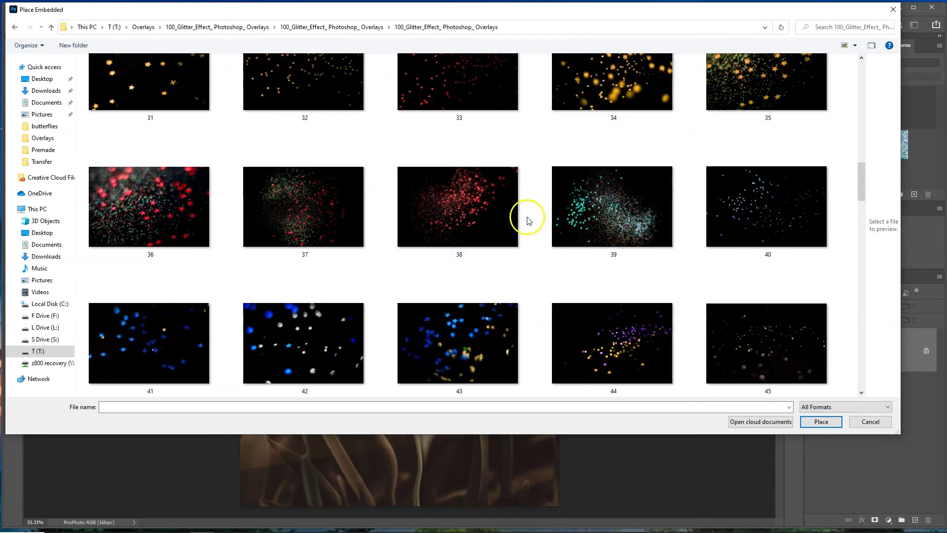
pyautogui.scroll(-2, 546, 218)
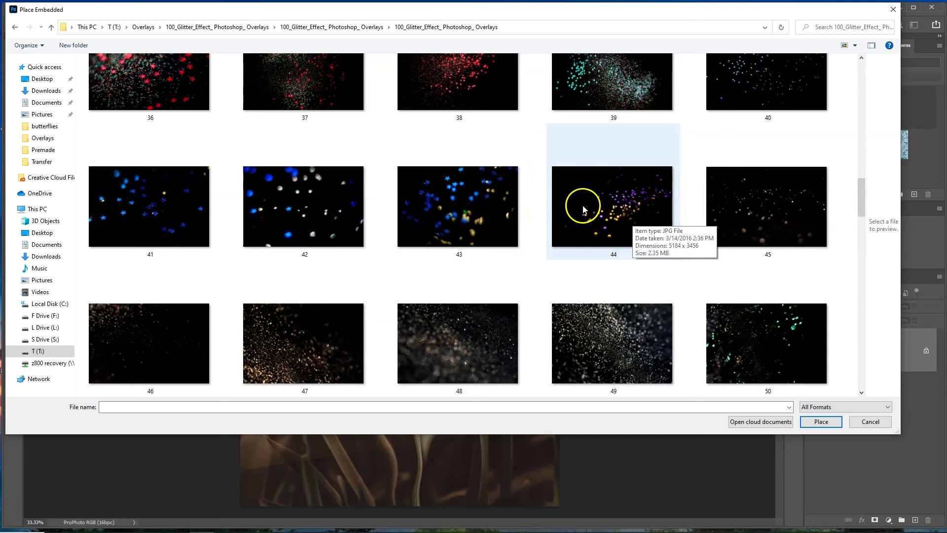
pyautogui.scroll(-5, 437, 209)
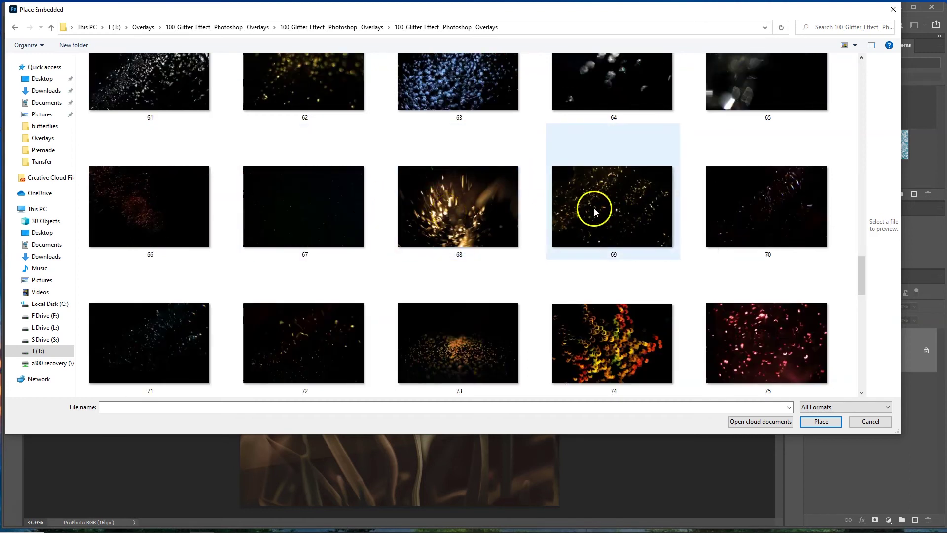
pyautogui.scroll(-2, 594, 210)
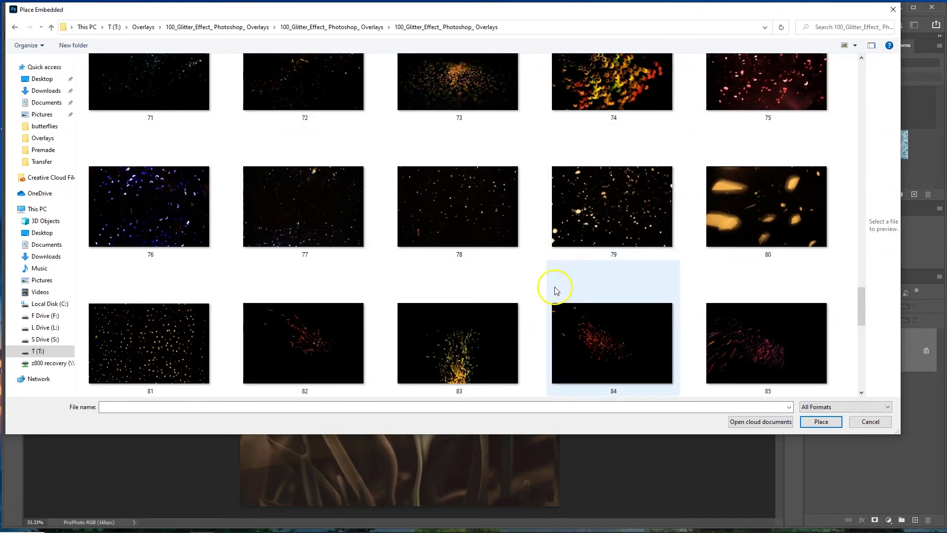
pyautogui.scroll(-4, 609, 267)
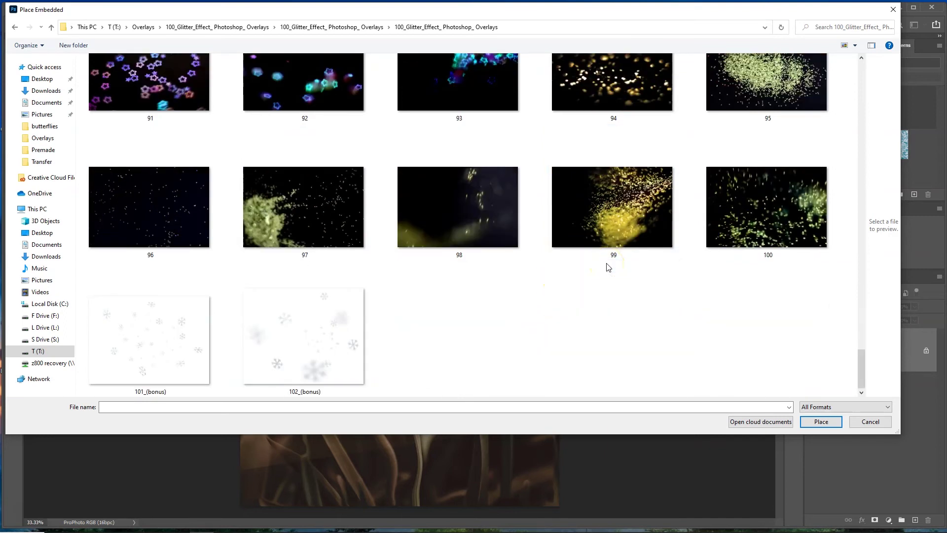
pyautogui.scroll(1, 608, 267)
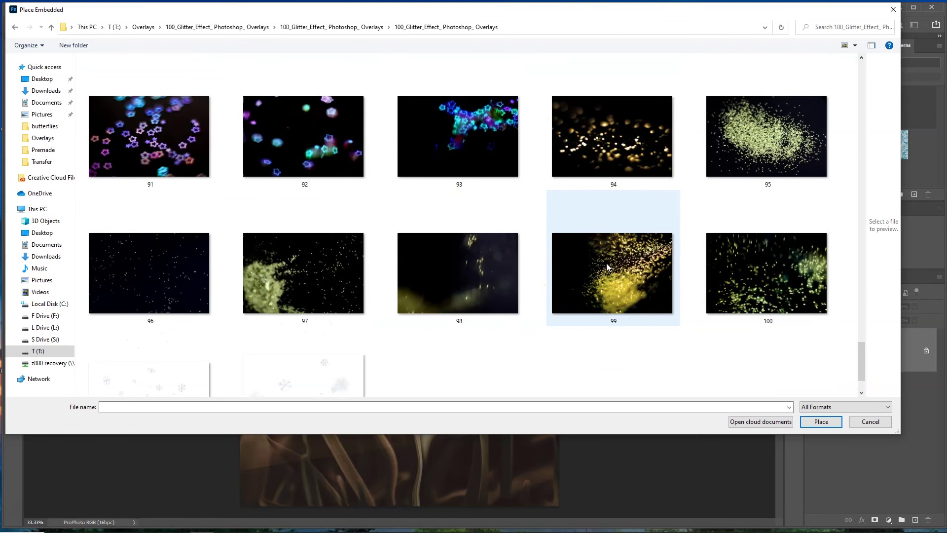
pyautogui.scroll(4, 606, 263)
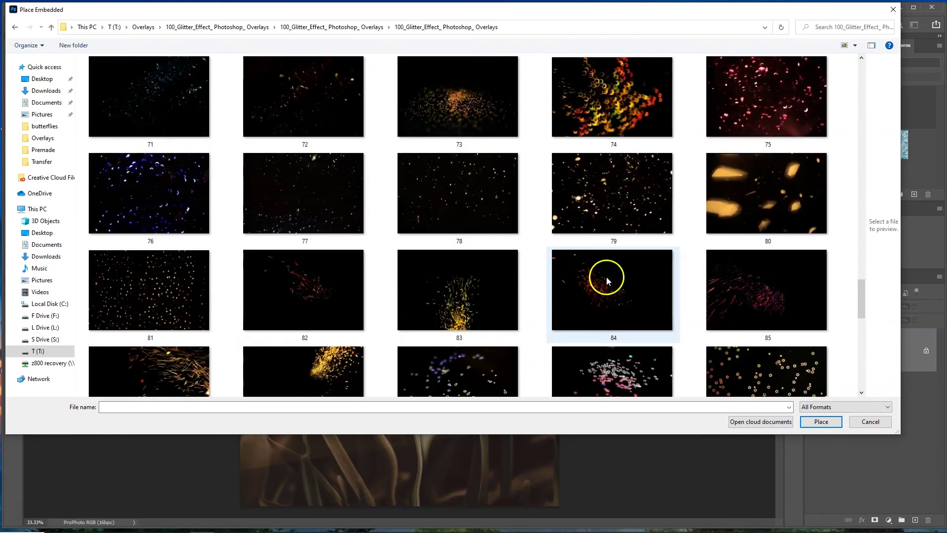
pyautogui.click(591, 198)
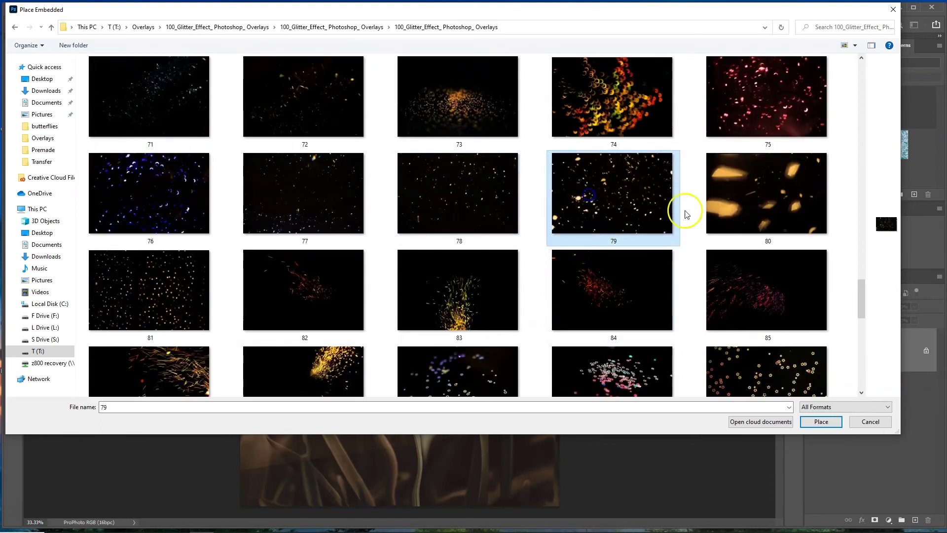
pyautogui.click(821, 421)
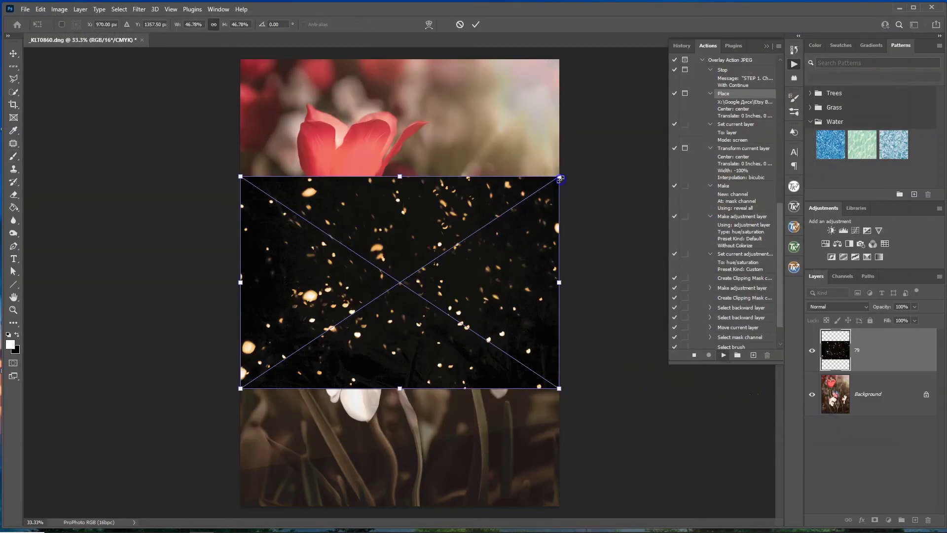
# Step: Rotate the glitter overlay about 89° to portrait, scale it to about 73% so it covers the whole photo, and finish the overlay action
pyautogui.moveTo(561, 178); pyautogui.dragTo(560, 124)
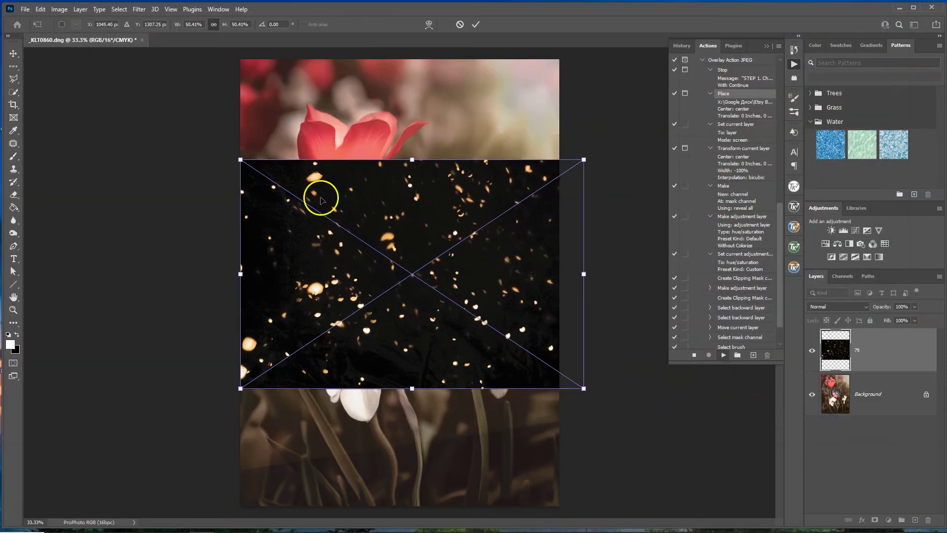
pyautogui.moveTo(594, 234); pyautogui.dragTo(455, 485)
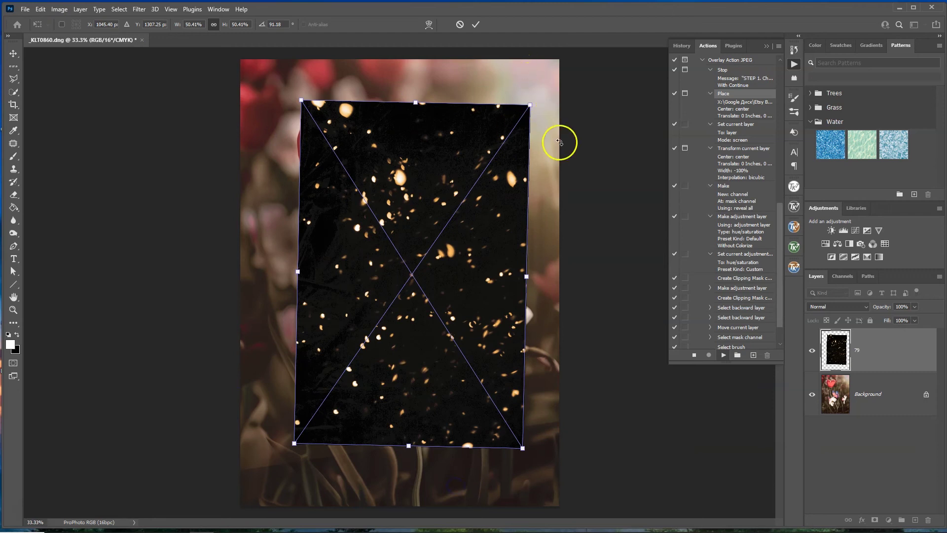
pyautogui.moveTo(559, 143); pyautogui.dragTo(556, 137)
pyautogui.moveTo(523, 100); pyautogui.dragTo(556, 52)
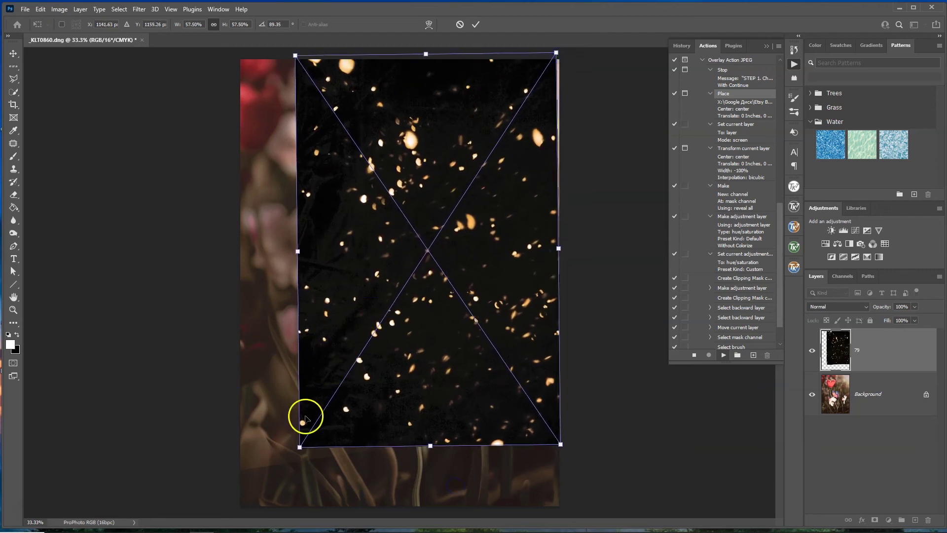
pyautogui.moveTo(300, 447); pyautogui.dragTo(207, 500)
pyautogui.moveTo(244, 296)
pyautogui.mouseDown()
pyautogui.moveTo(222, 295)
pyautogui.moveTo(235, 298)
pyautogui.mouseUp()
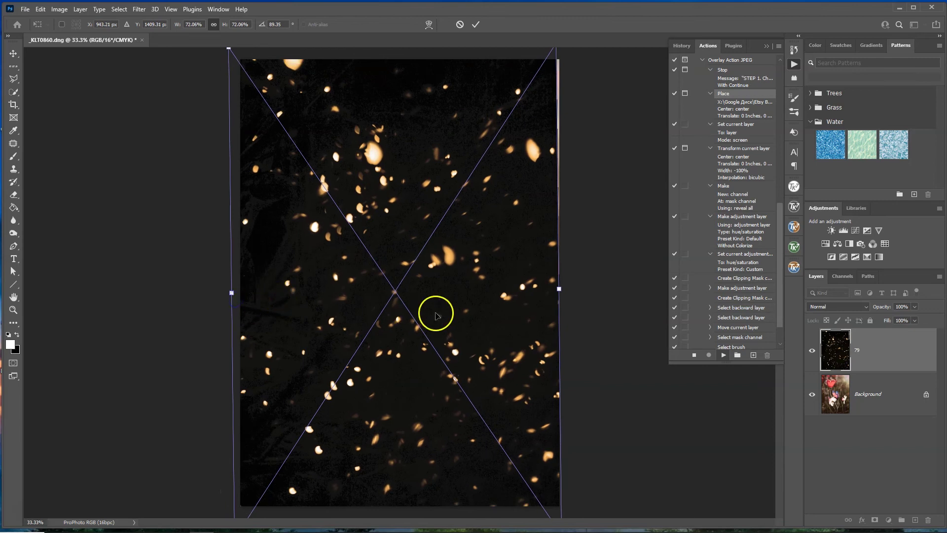
pyautogui.moveTo(559, 288); pyautogui.dragTo(562, 290)
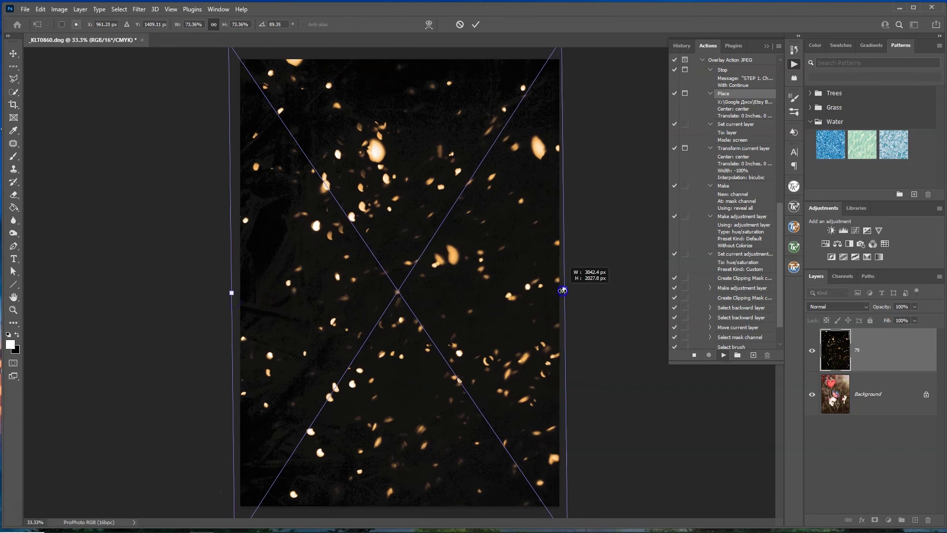
pyautogui.press('Return')
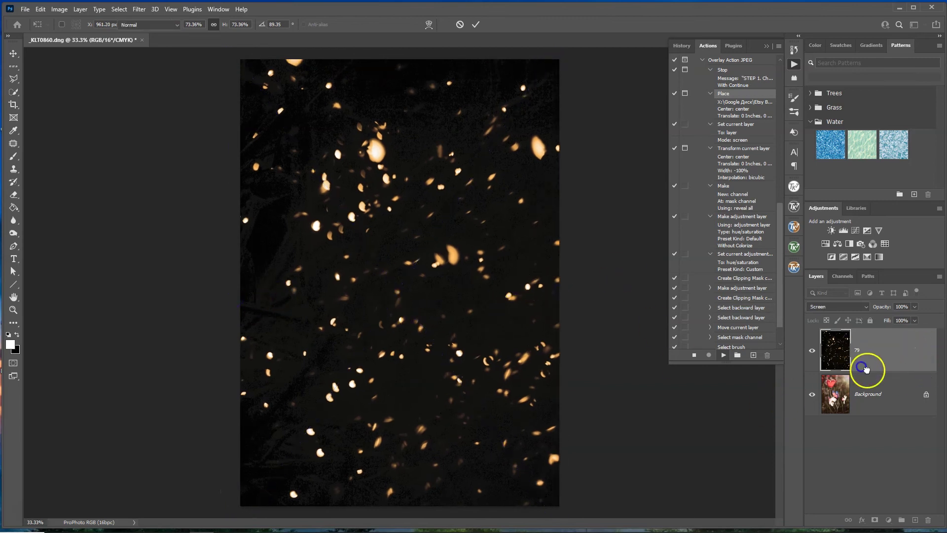
pyautogui.press('Return')
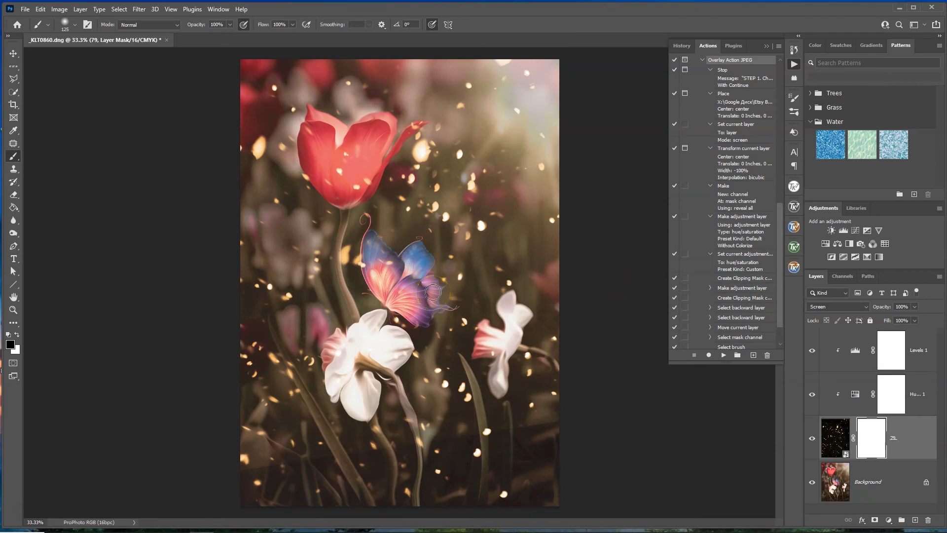
# Step: Flip the glitter overlay layer vertically and apply the transform
pyautogui.hotkey('ctrl', 't')
pyautogui.rightClick(436, 194)
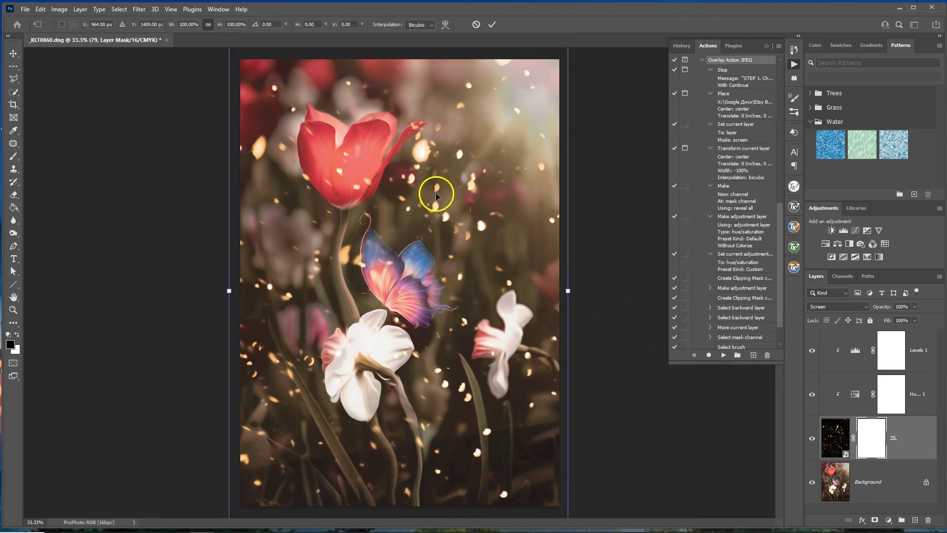
pyautogui.click(467, 370)
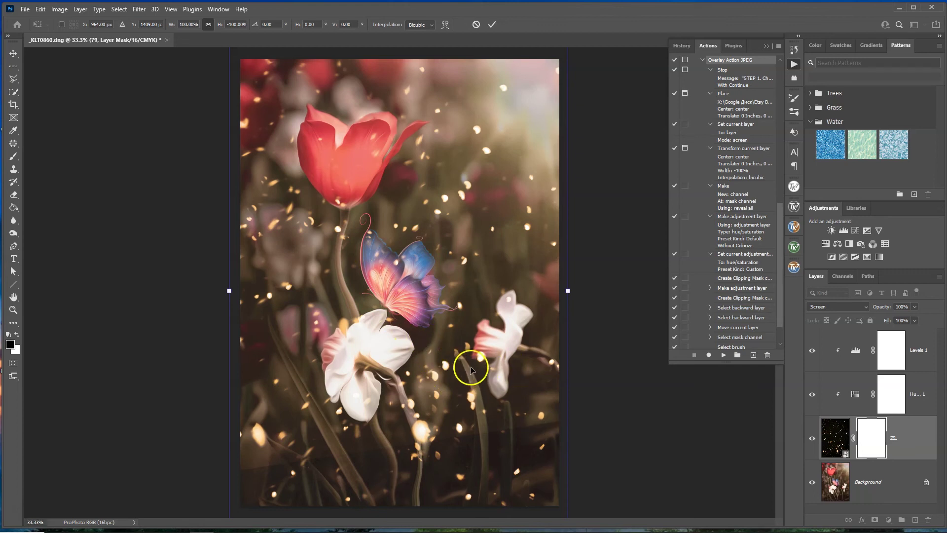
pyautogui.press('Return')
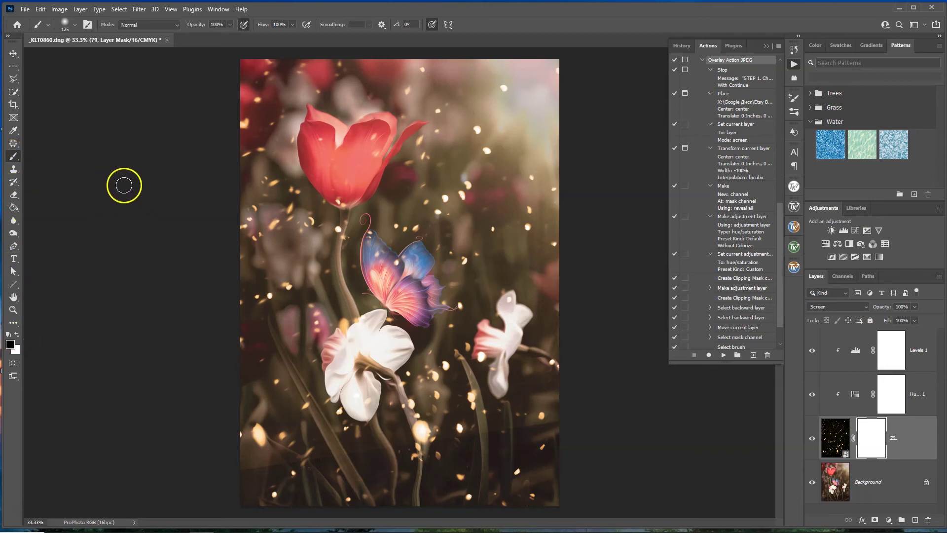
# Step: Enlarge the brush to 800 px and mask the glitter specks off the red tulip with black
pyautogui.press(']')
pyautogui.press(']')
pyautogui.press(']')
pyautogui.press(']')
pyautogui.press(']')
pyautogui.press(']')
pyautogui.press(']')
pyautogui.press(']')
pyautogui.press(']')
pyautogui.press(']')
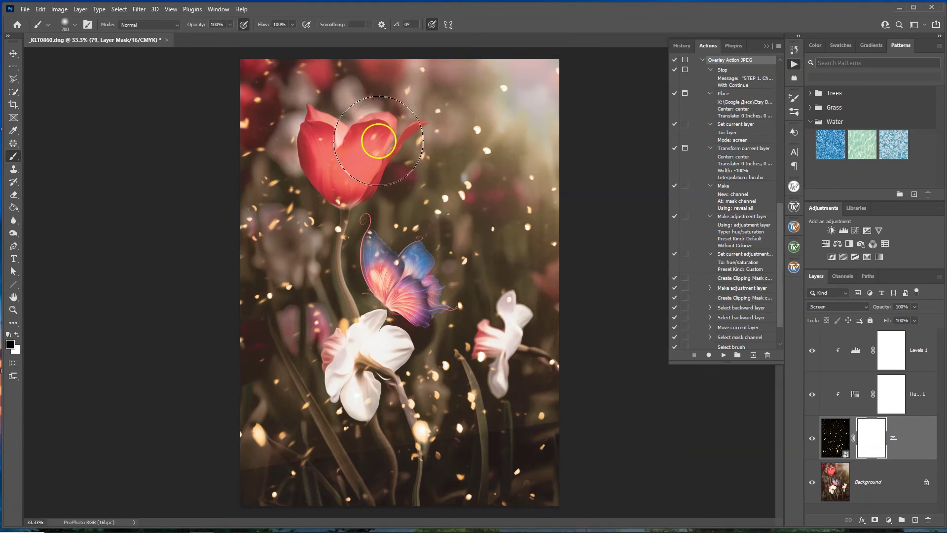
pyautogui.moveTo(373, 143); pyautogui.dragTo(359, 153)
pyautogui.moveTo(361, 157)
pyautogui.mouseDown()
pyautogui.moveTo(332, 147)
pyautogui.moveTo(335, 168)
pyautogui.moveTo(357, 165)
pyautogui.moveTo(307, 78)
pyautogui.moveTo(360, 170)
pyautogui.moveTo(324, 144)
pyautogui.mouseUp()
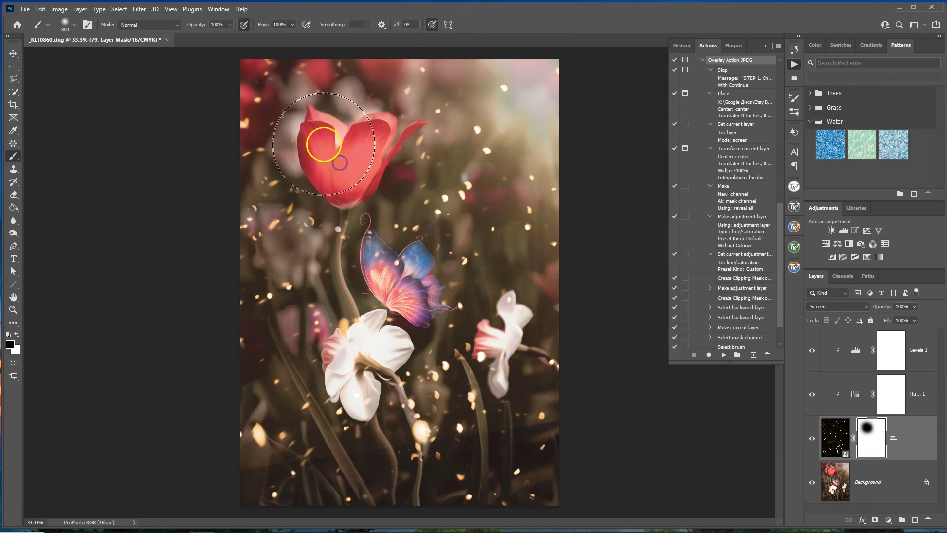
# Step: Mask the glitter off the butterfly, both white flowers and the photo's upper-left and lower-right corners
pyautogui.moveTo(393, 284)
pyautogui.mouseDown()
pyautogui.moveTo(404, 286)
pyautogui.moveTo(389, 272)
pyautogui.moveTo(412, 294)
pyautogui.mouseUp()
pyautogui.moveTo(512, 341); pyautogui.dragTo(511, 349)
pyautogui.moveTo(357, 371)
pyautogui.mouseDown()
pyautogui.moveTo(365, 379)
pyautogui.moveTo(373, 359)
pyautogui.moveTo(359, 377)
pyautogui.mouseUp()
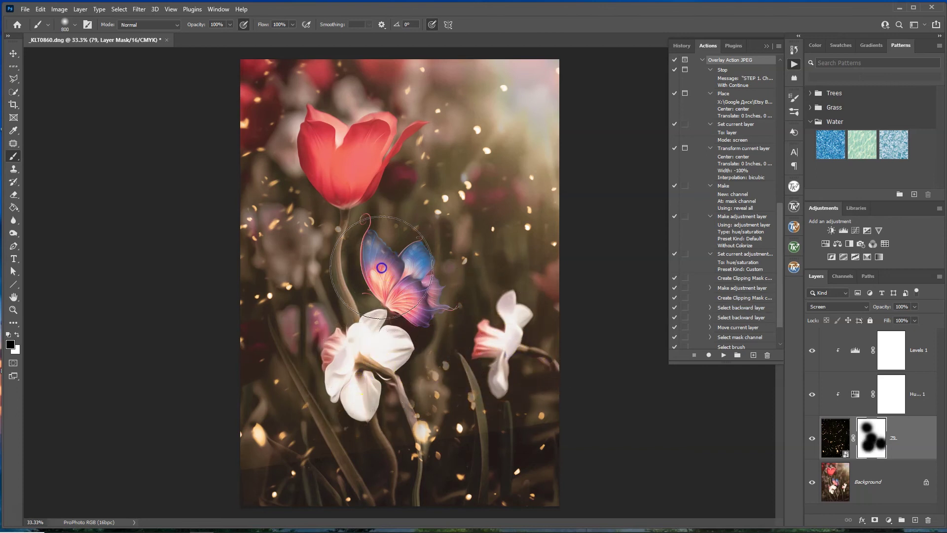
pyautogui.click(362, 263)
pyautogui.moveTo(409, 291); pyautogui.dragTo(406, 295)
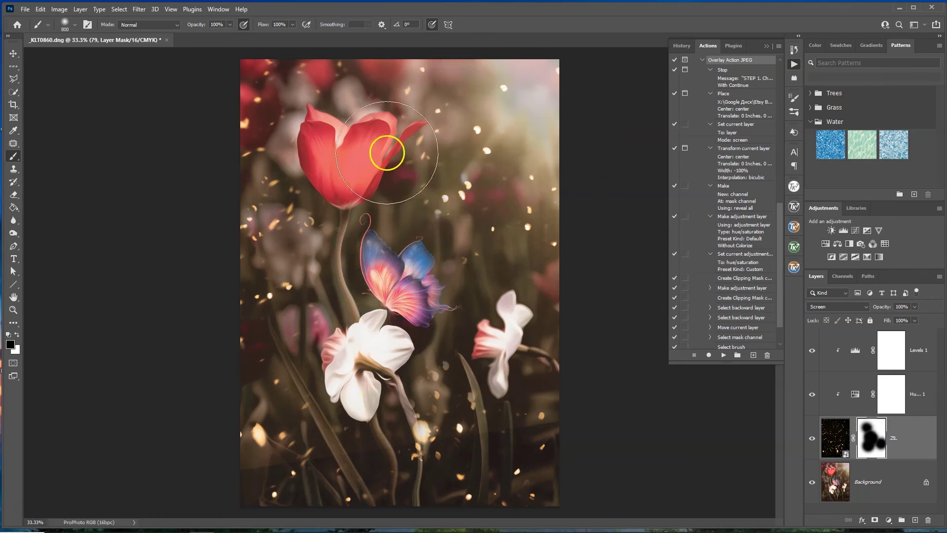
pyautogui.moveTo(248, 68); pyautogui.dragTo(226, 89)
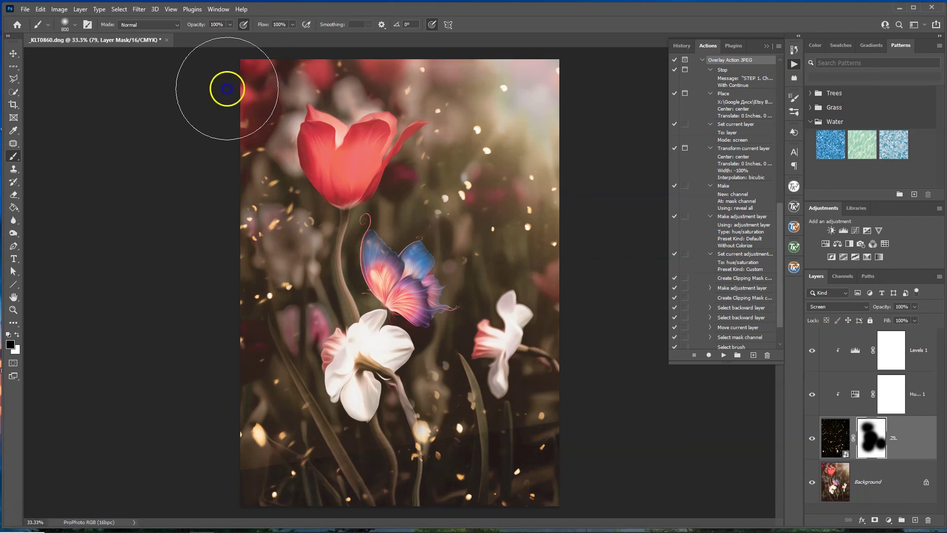
pyautogui.moveTo(551, 469)
pyautogui.mouseDown()
pyautogui.moveTo(536, 494)
pyautogui.moveTo(500, 511)
pyautogui.mouseUp()
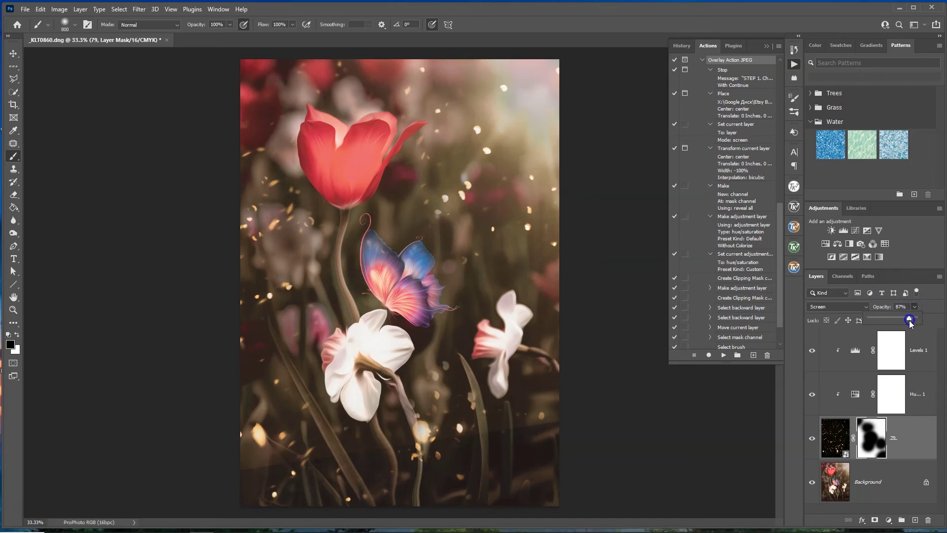
# Step: Reduce the glitter layer's opacity to 72% and flatten the image
pyautogui.moveTo(902, 323); pyautogui.dragTo(902, 323)
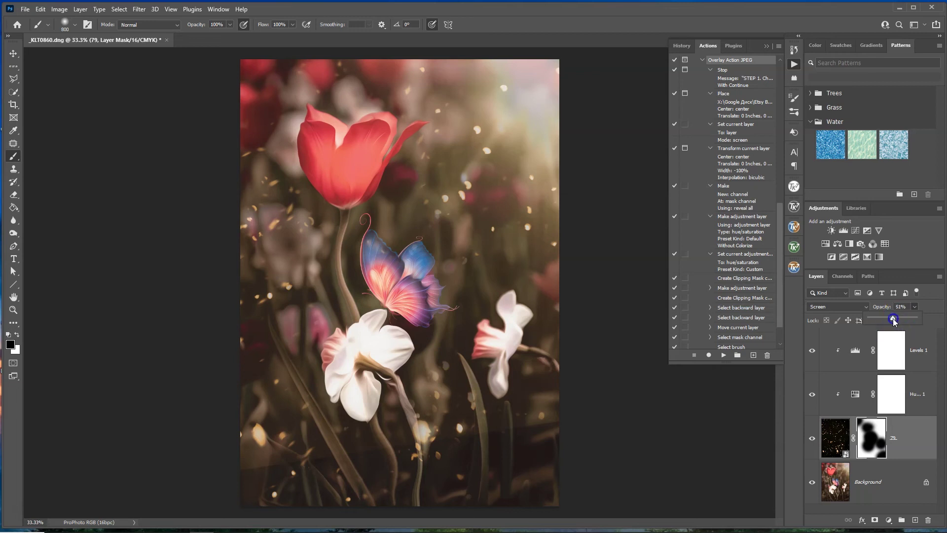
pyautogui.moveTo(893, 322); pyautogui.dragTo(891, 323)
pyautogui.click(79, 12)
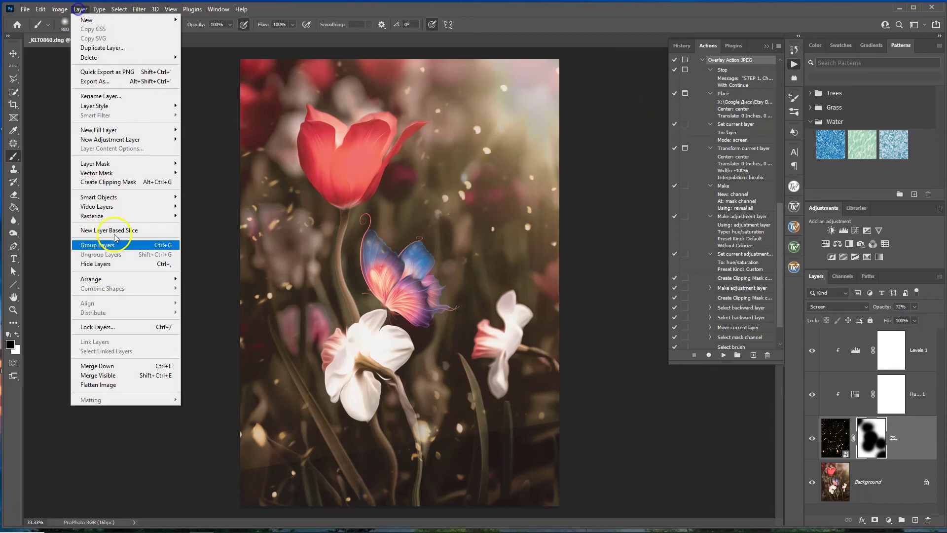
pyautogui.click(121, 386)
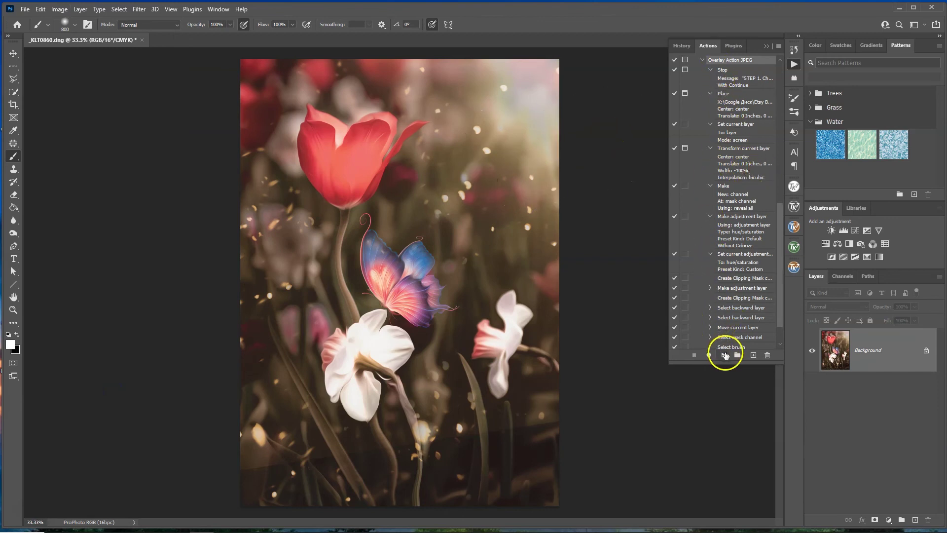
# Step: Run the overlay action again and browse to the inner "20_Falling_Petals_Photo_Overlays" folder inside "Overlays"
pyautogui.click(725, 356)
pyautogui.click(444, 215)
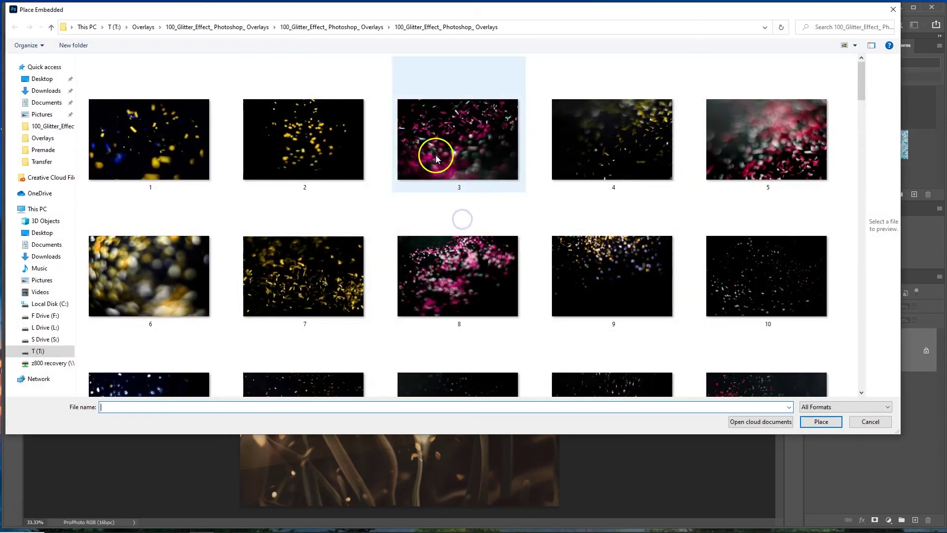
pyautogui.click(143, 27)
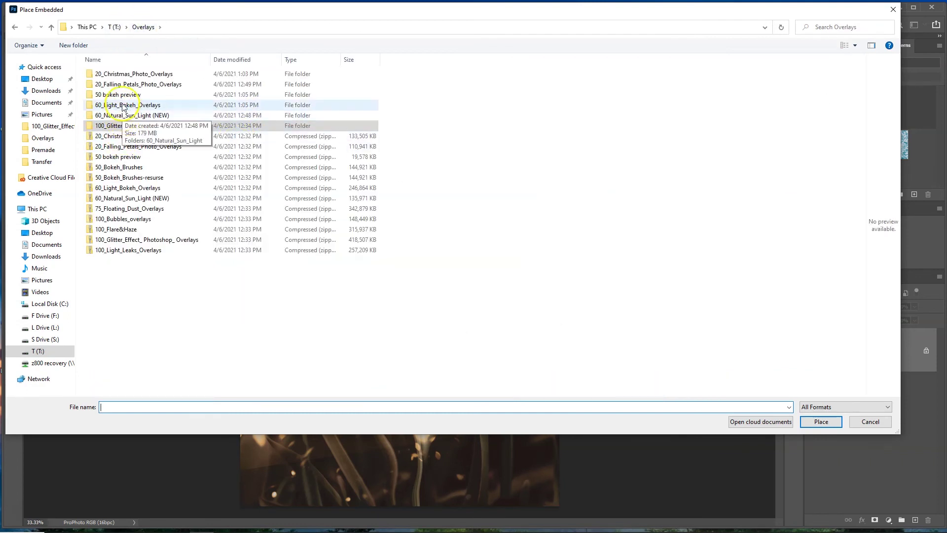
pyautogui.doubleClick(127, 85)
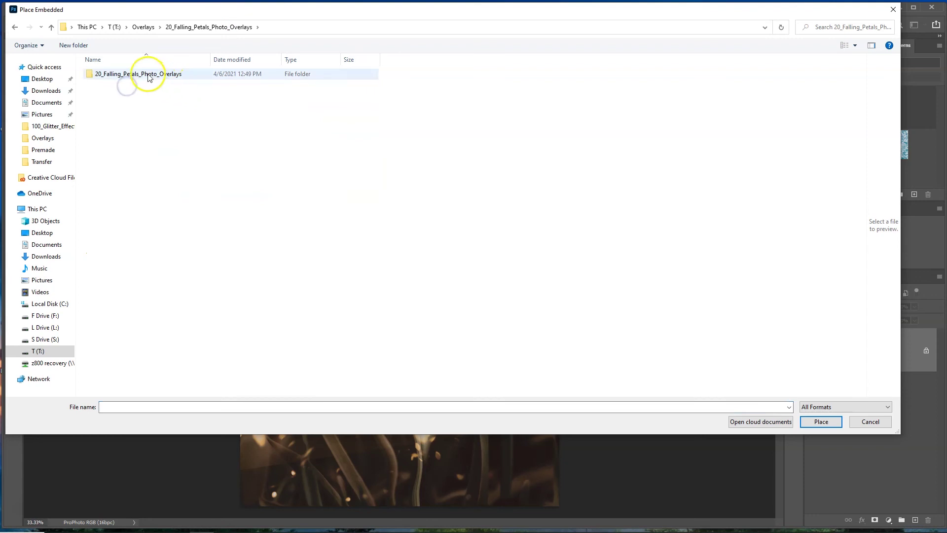
pyautogui.doubleClick(148, 74)
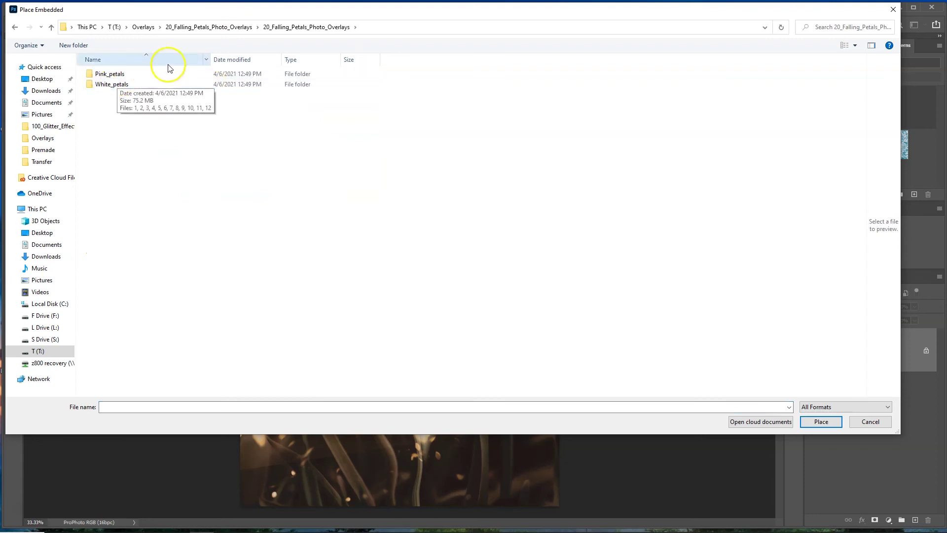
pyautogui.moveTo(244, 6); pyautogui.dragTo(273, 30)
# Step: Place petal overlay 3 from the "Pink_petals" folder over the photo
pyautogui.click(140, 94)
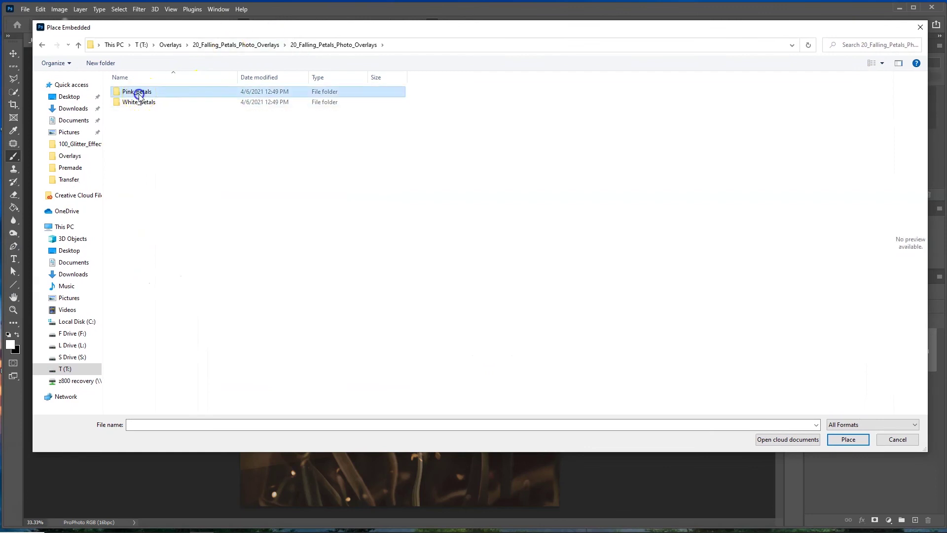
pyautogui.doubleClick(139, 94)
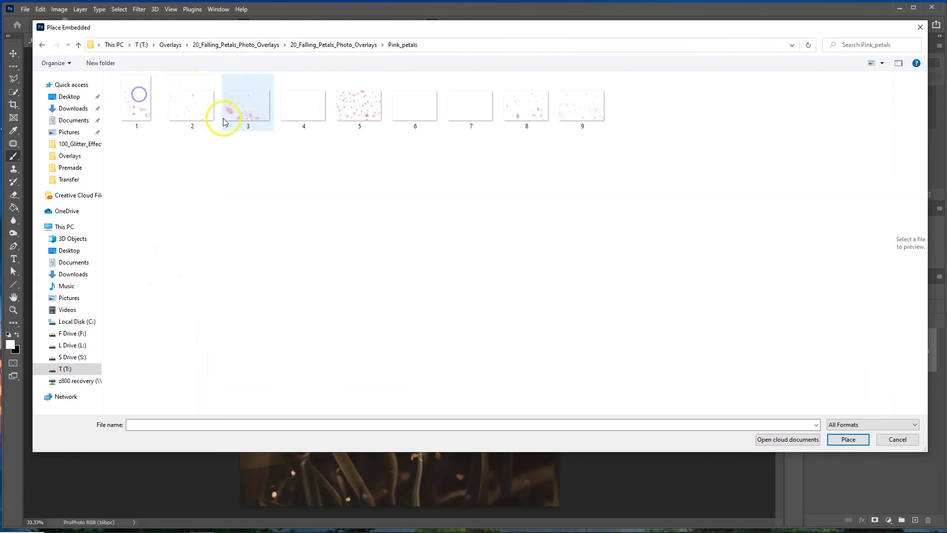
pyautogui.click(248, 110)
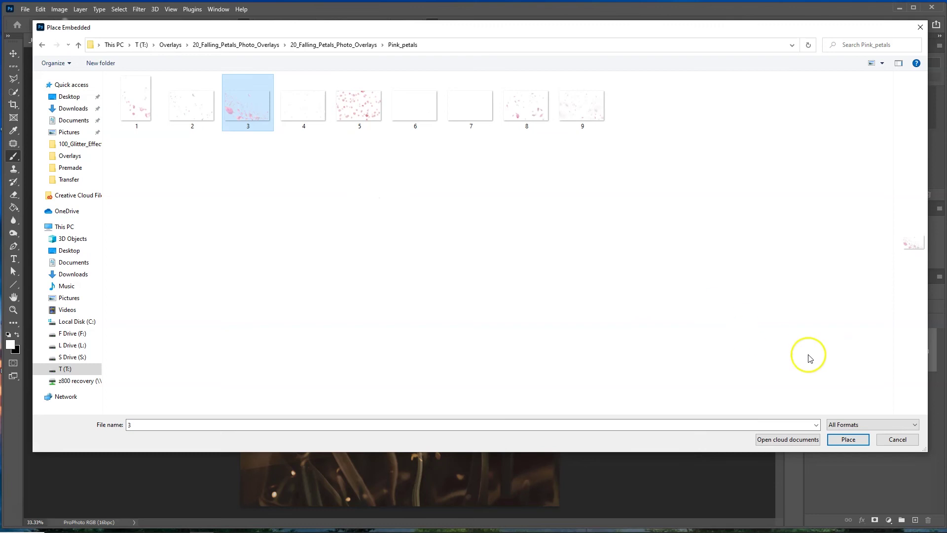
pyautogui.click(866, 444)
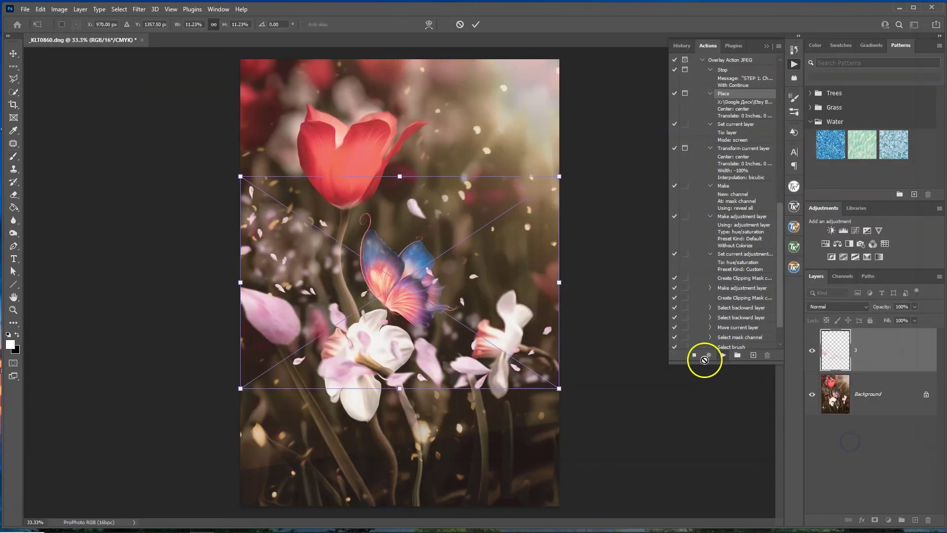
# Step: Rotate the petal overlay about 12°, move it over the lower half of the photo, and scale it to about 11.5%
pyautogui.moveTo(482, 294); pyautogui.dragTo(499, 285)
pyautogui.moveTo(622, 331); pyautogui.dragTo(607, 373)
pyautogui.moveTo(525, 326); pyautogui.dragTo(517, 434)
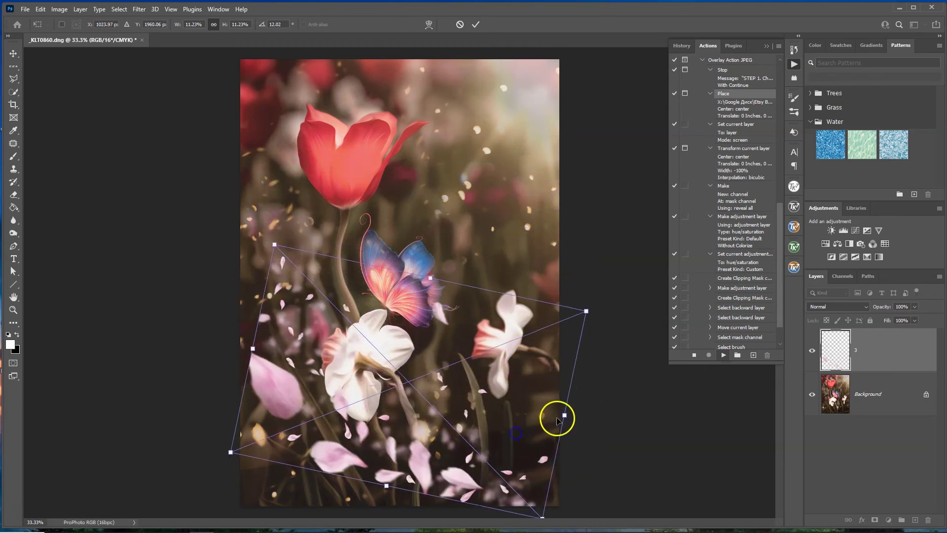
pyautogui.moveTo(565, 416)
pyautogui.mouseDown()
pyautogui.moveTo(588, 428)
pyautogui.moveTo(573, 418)
pyautogui.mouseUp()
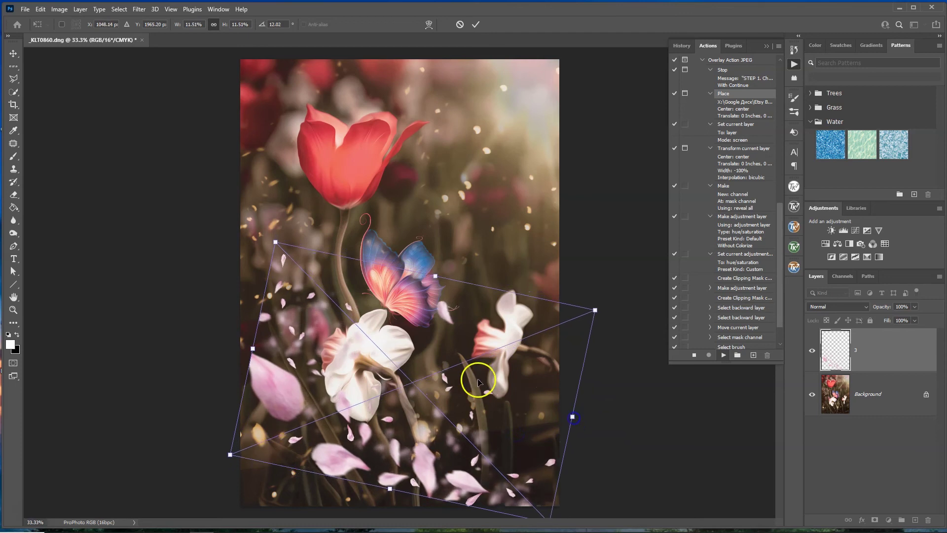
# Step: Distort the petal overlay by stretching its upper-left corner and lower edge outward, and let the overlay action finish
pyautogui.rightClick(353, 310)
pyautogui.click(374, 372)
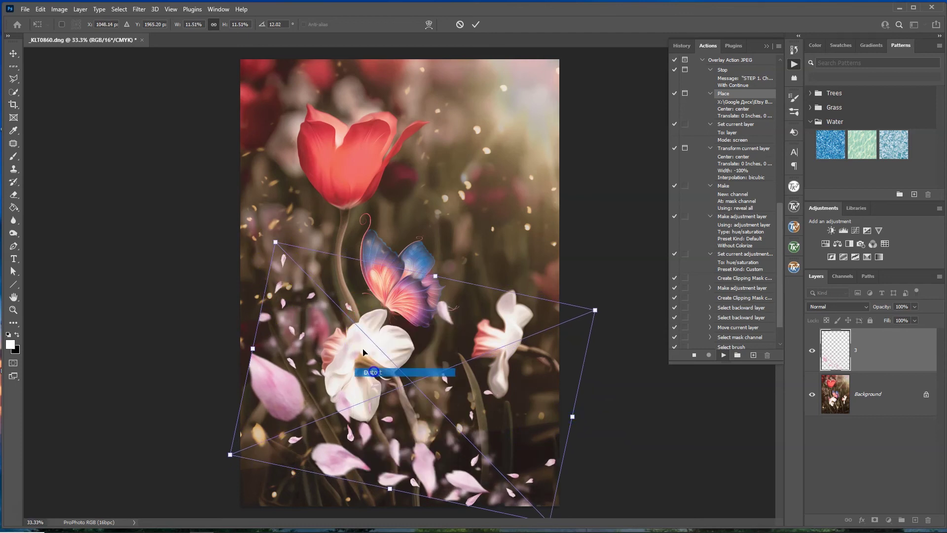
pyautogui.moveTo(275, 242); pyautogui.dragTo(270, 223)
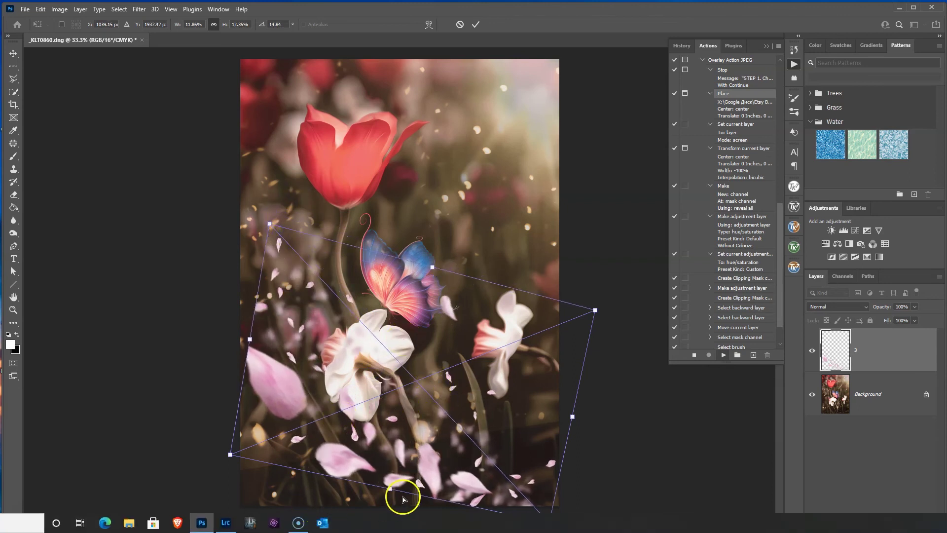
pyautogui.moveTo(382, 490); pyautogui.dragTo(375, 498)
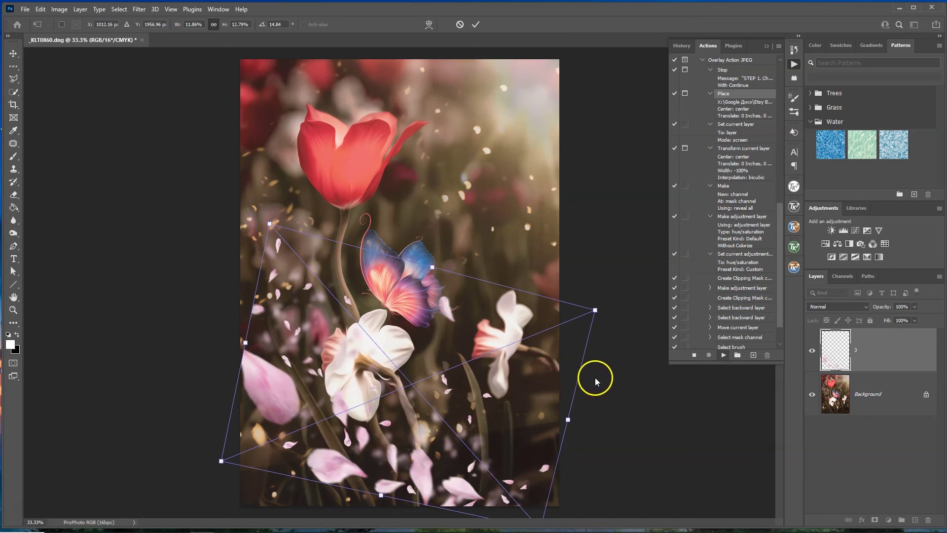
pyautogui.press('Return')
pyautogui.press('Return')
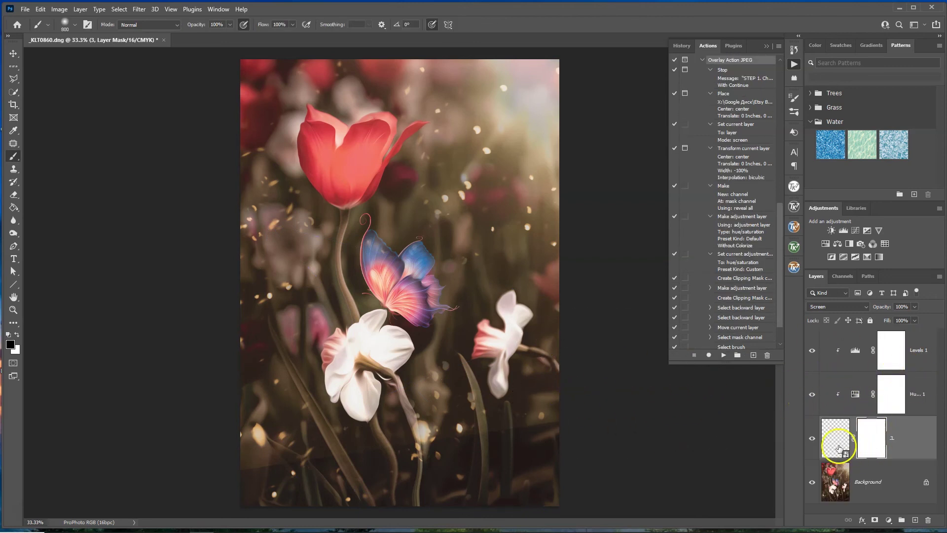
pyautogui.click(903, 446)
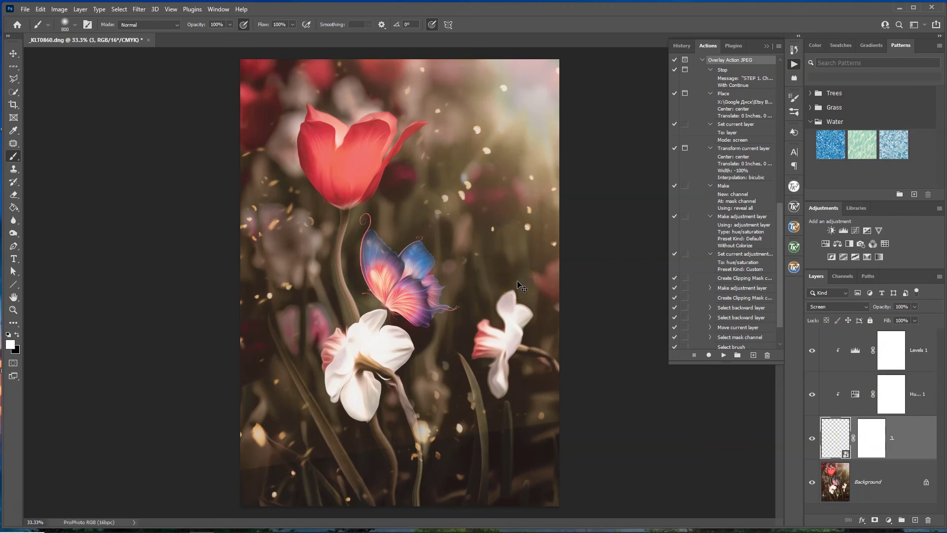
pyautogui.hotkey('ctrl', 't')
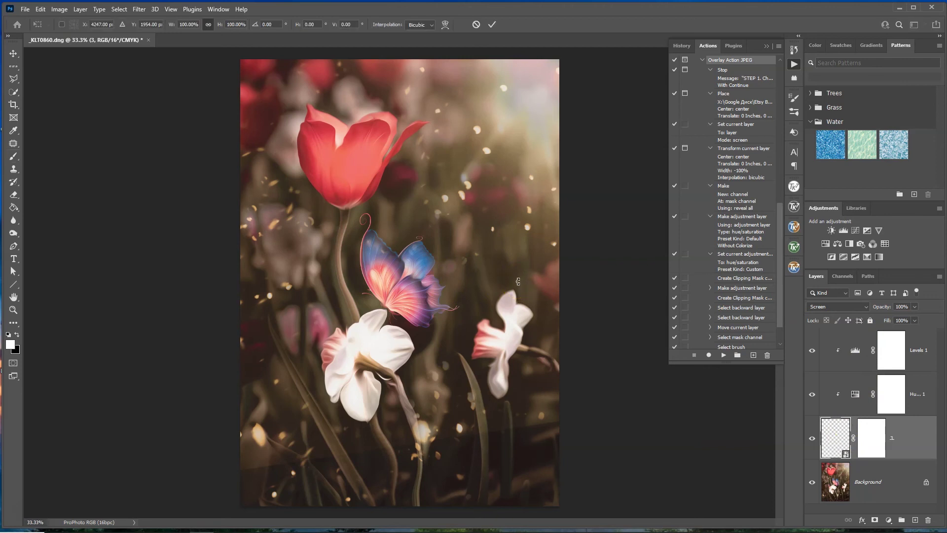
pyautogui.click(883, 447)
pyautogui.hotkey('ctrl', 't')
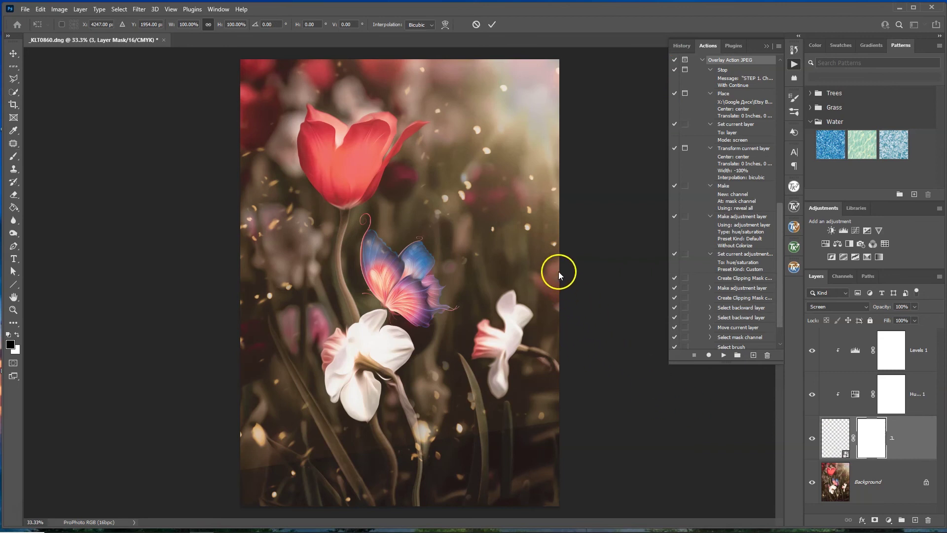
pyautogui.click(80, 9)
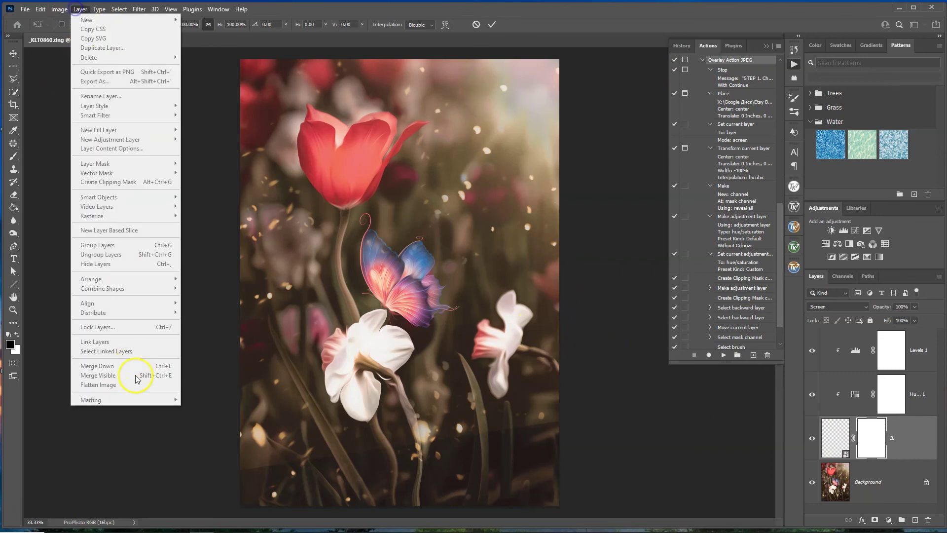
pyautogui.click(846, 376)
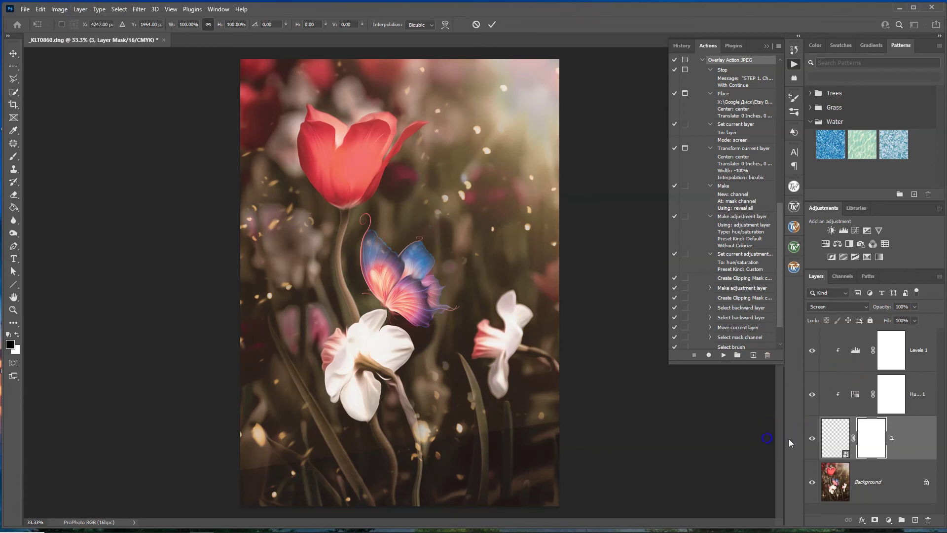
pyautogui.click(915, 441)
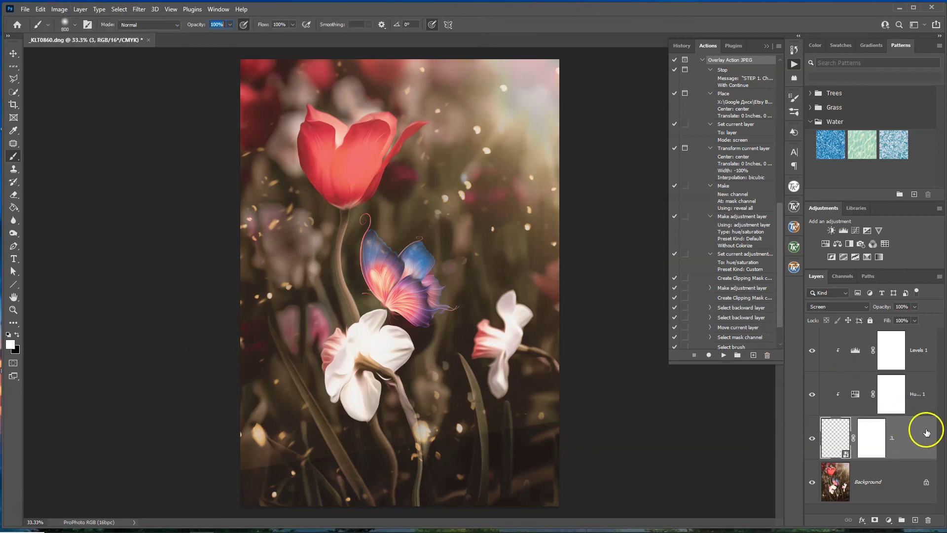
# Step: Flatten the image into a single layer
pyautogui.click(81, 9)
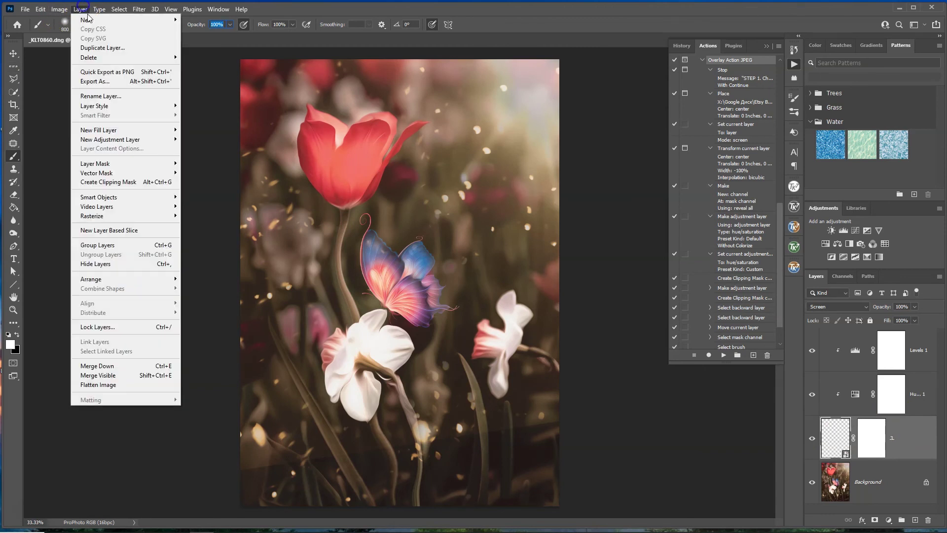
pyautogui.click(97, 385)
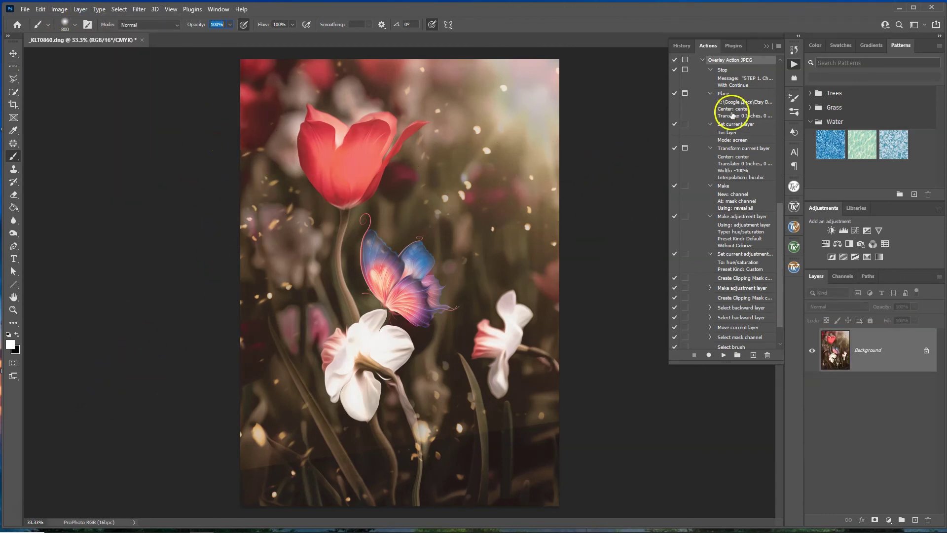
# Step: Try to run the overlay action with petal overlay 1 from "Pink_petals", shifting the overlay down and slightly left over the photo
pyautogui.click(723, 355)
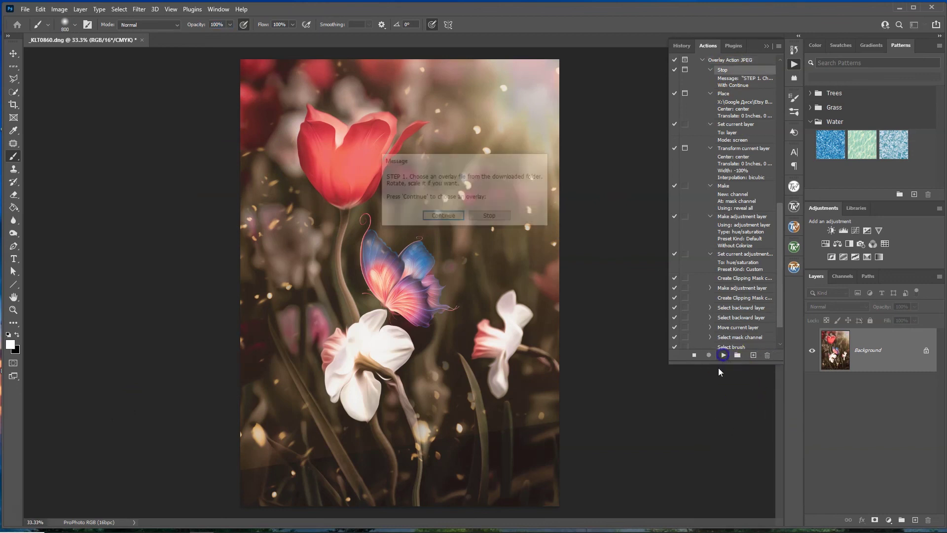
pyautogui.click(439, 218)
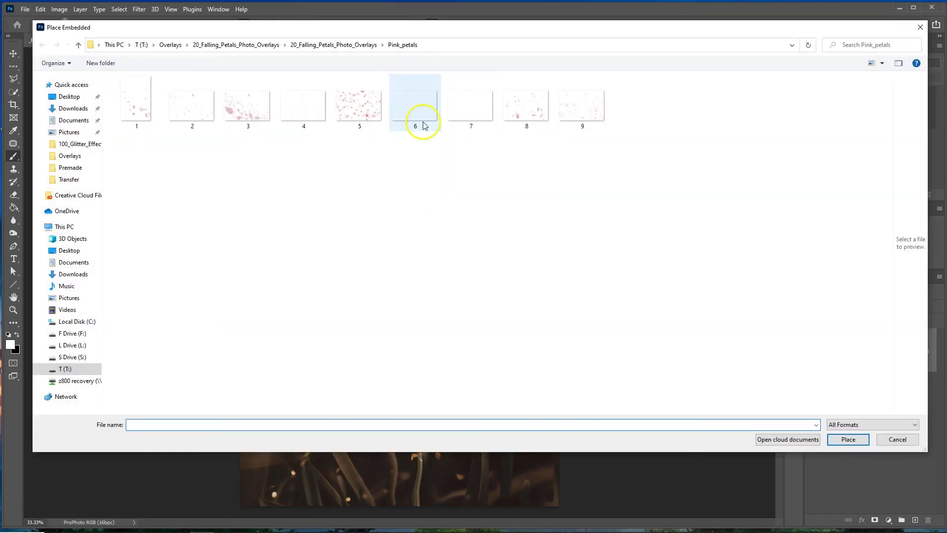
pyautogui.click(135, 102)
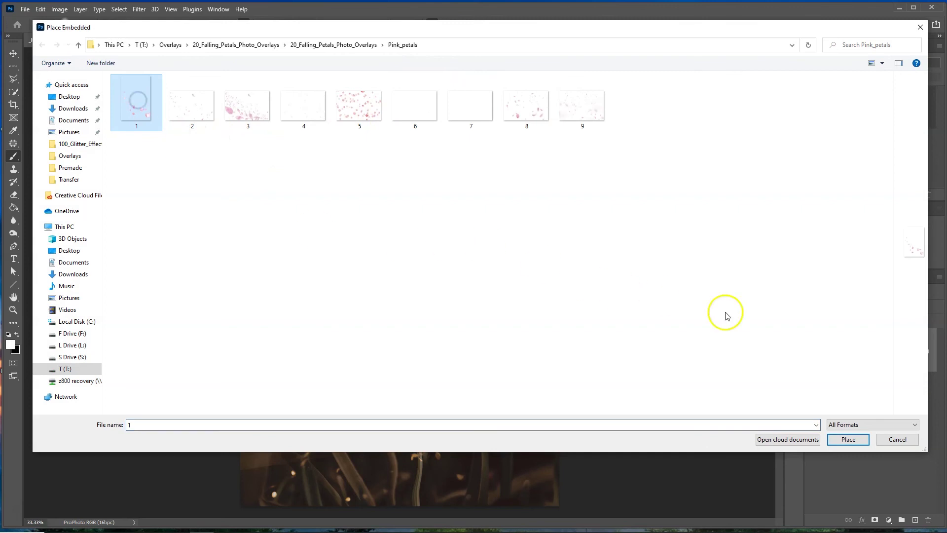
pyautogui.click(849, 439)
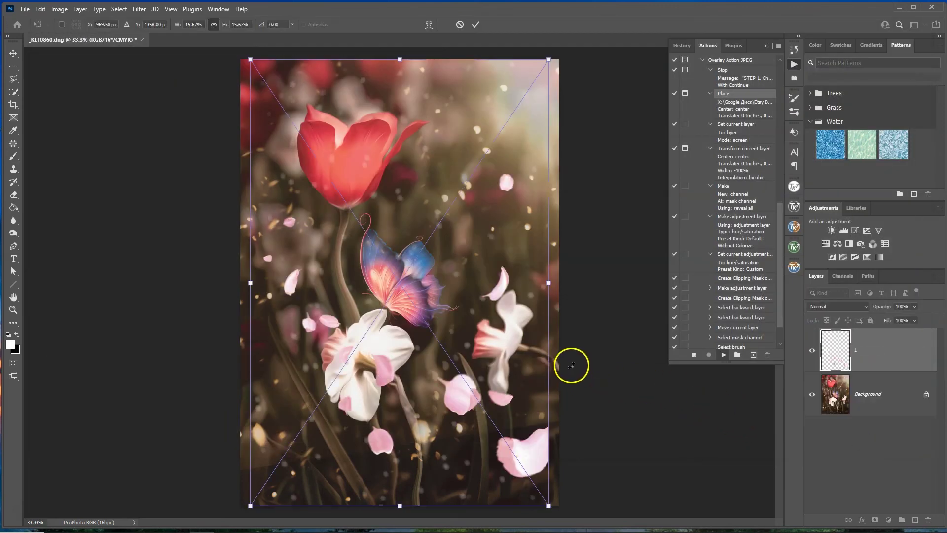
pyautogui.moveTo(461, 308); pyautogui.dragTo(450, 338)
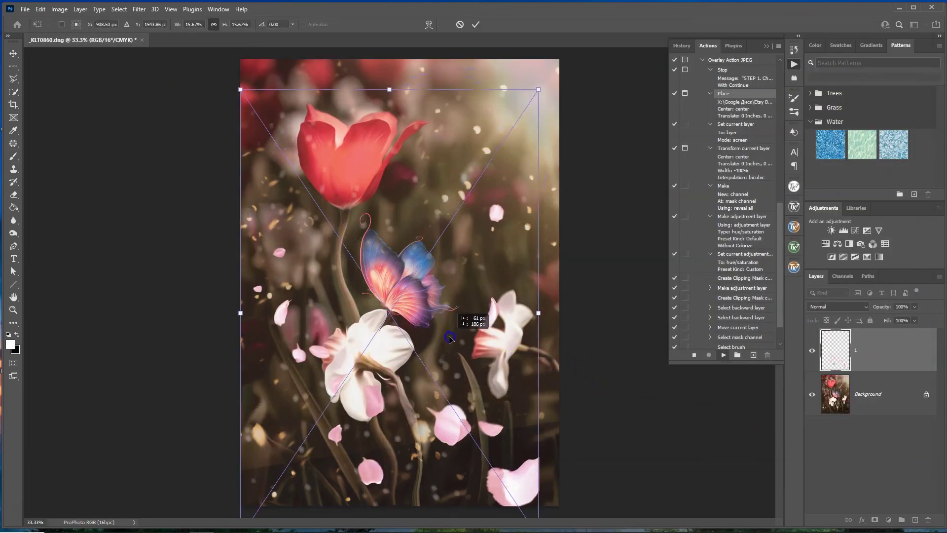
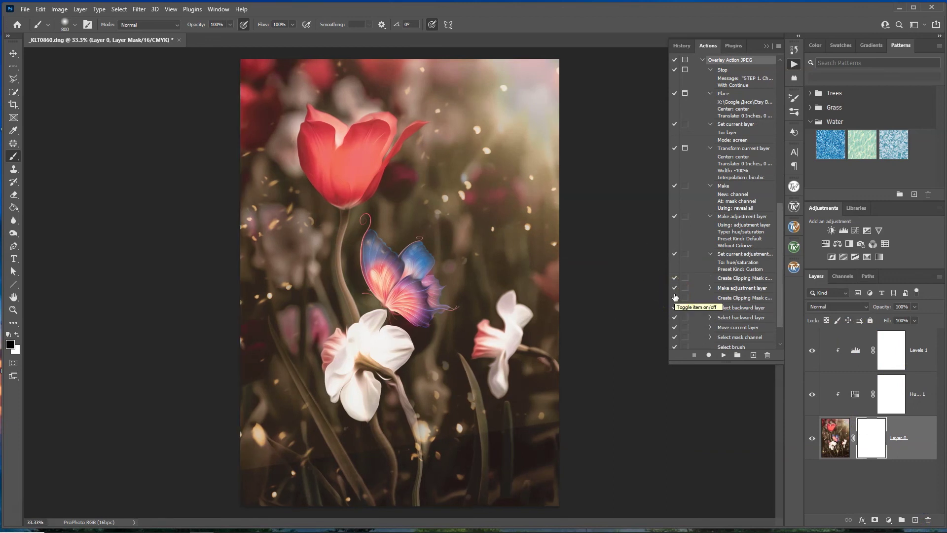
# Step: Undo the overlay action's adjustment layers and delete the leftover layer mask from Layer 0 without applying it
pyautogui.hotkey('ctrl', 'z')
pyautogui.hotkey('ctrl', 'z')
pyautogui.hotkey('ctrl', 'z')
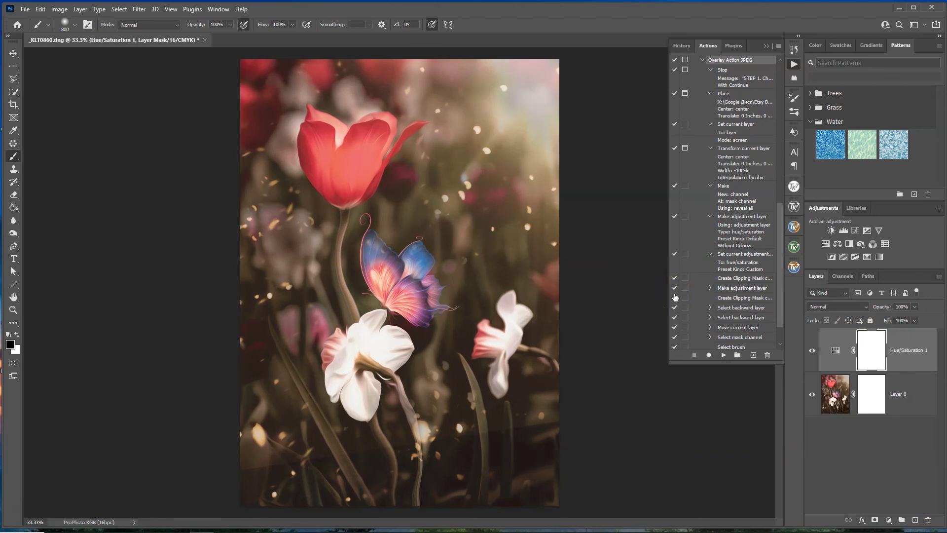
pyautogui.hotkey('ctrl', 'z')
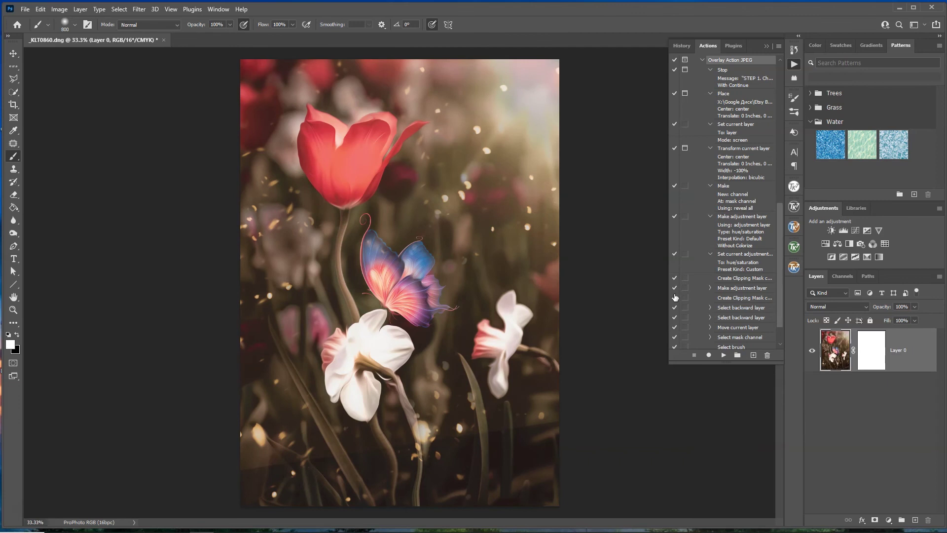
pyautogui.moveTo(879, 366); pyautogui.dragTo(928, 523)
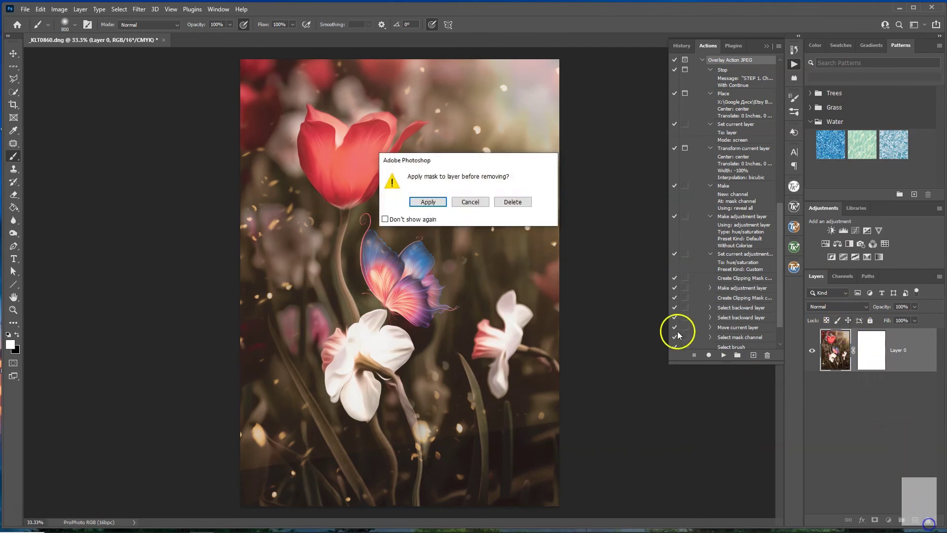
pyautogui.click(511, 200)
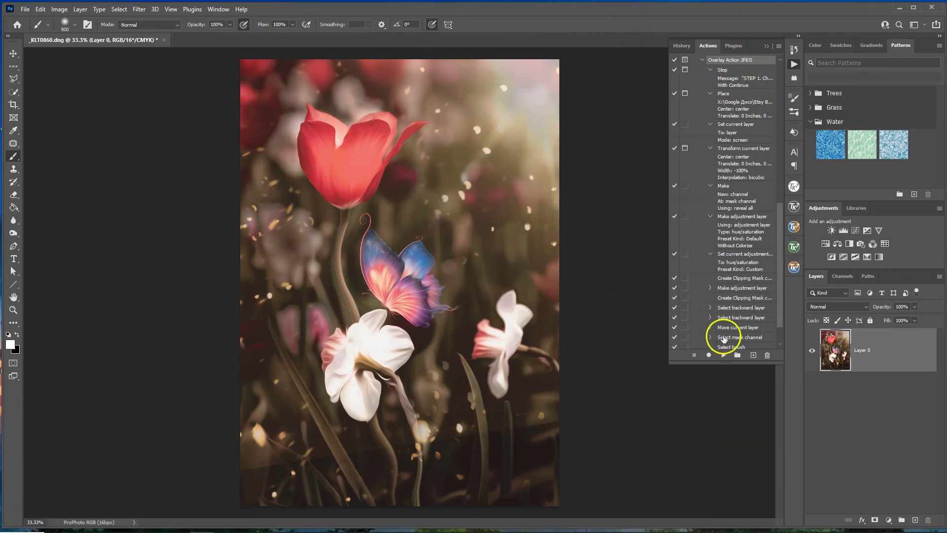
# Step: Run the overlay action with petal overlay 1 from "Pink_petals", shift the overlay toward the photo's lower right, and let the action finish
pyautogui.click(724, 355)
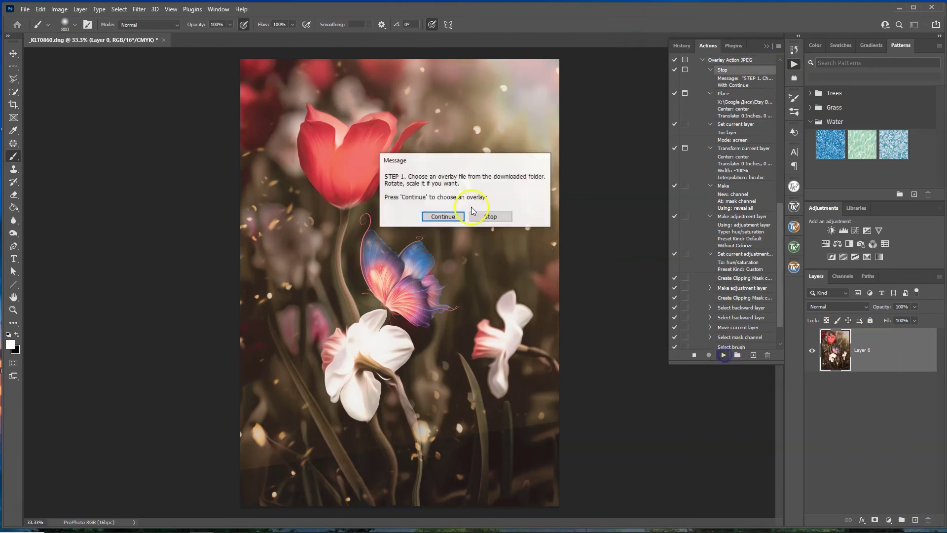
pyautogui.click(435, 215)
pyautogui.click(138, 110)
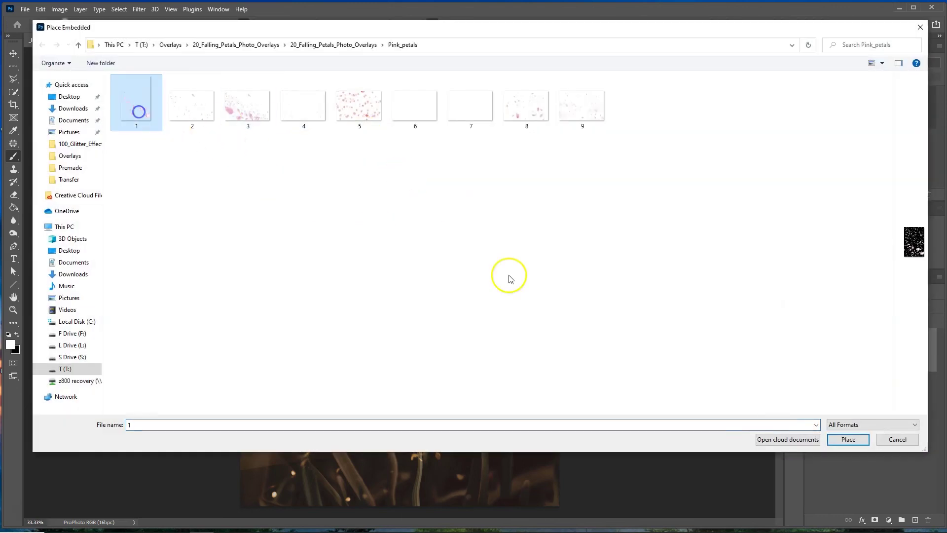
pyautogui.click(848, 440)
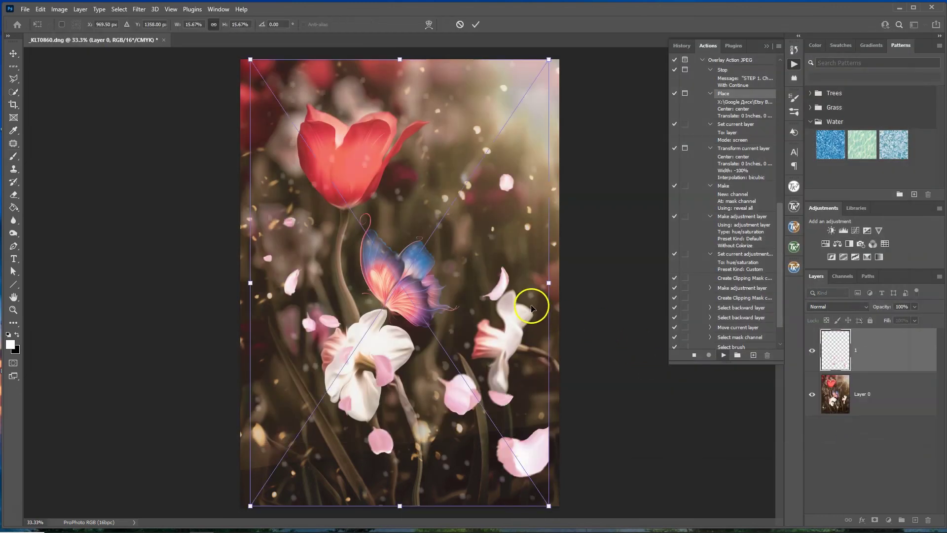
pyautogui.moveTo(435, 304); pyautogui.dragTo(458, 343)
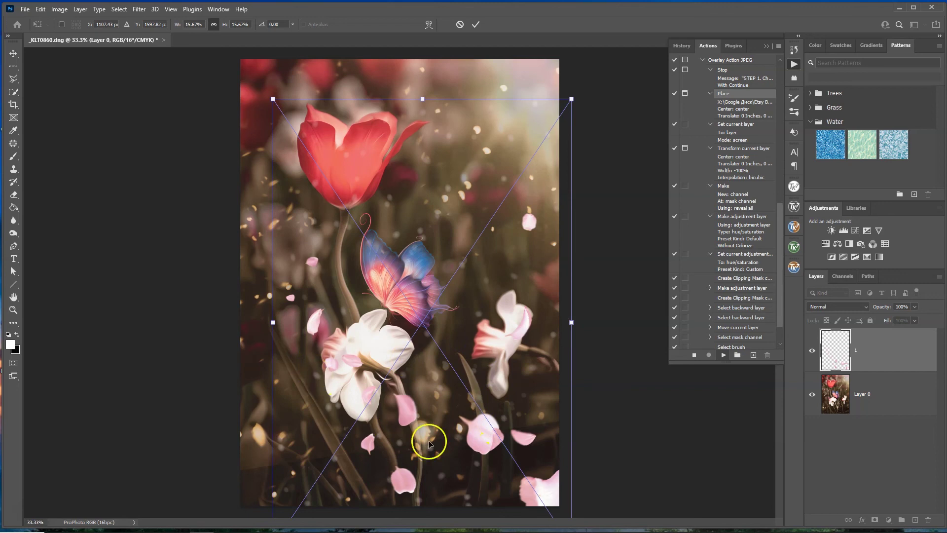
pyautogui.press('Return')
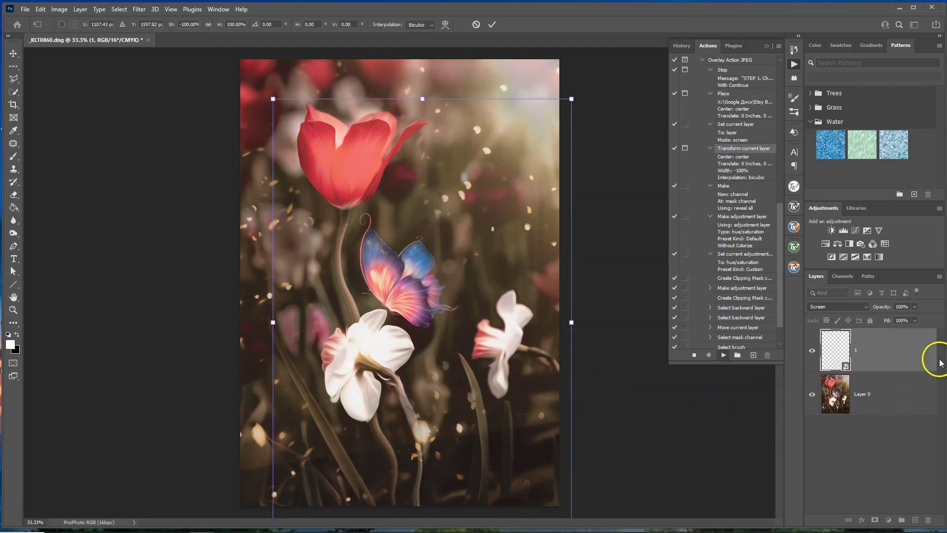
pyautogui.press('Return')
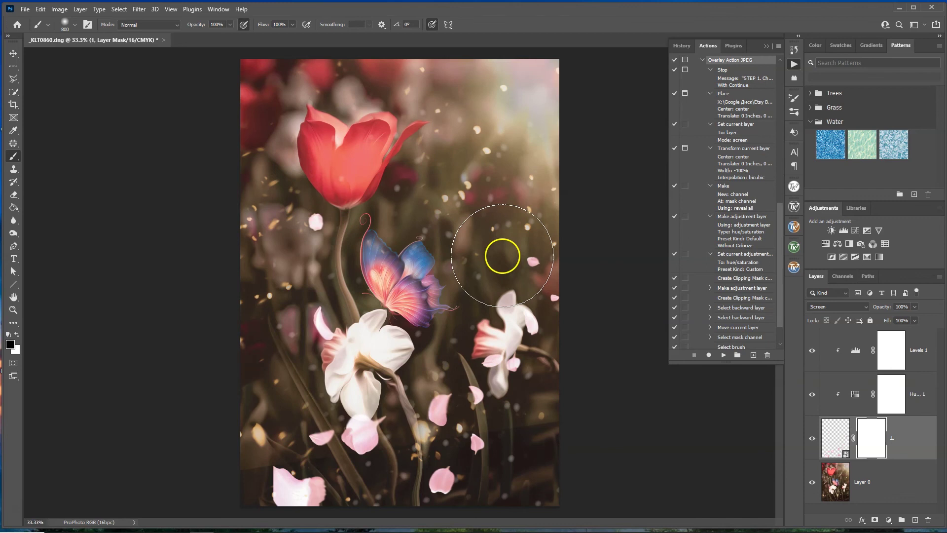
# Step: Flip the petal overlay horizontally, then shrink and position it so its largest petal sits in the photo's lower-right corner
pyautogui.hotkey('ctrl', 't')
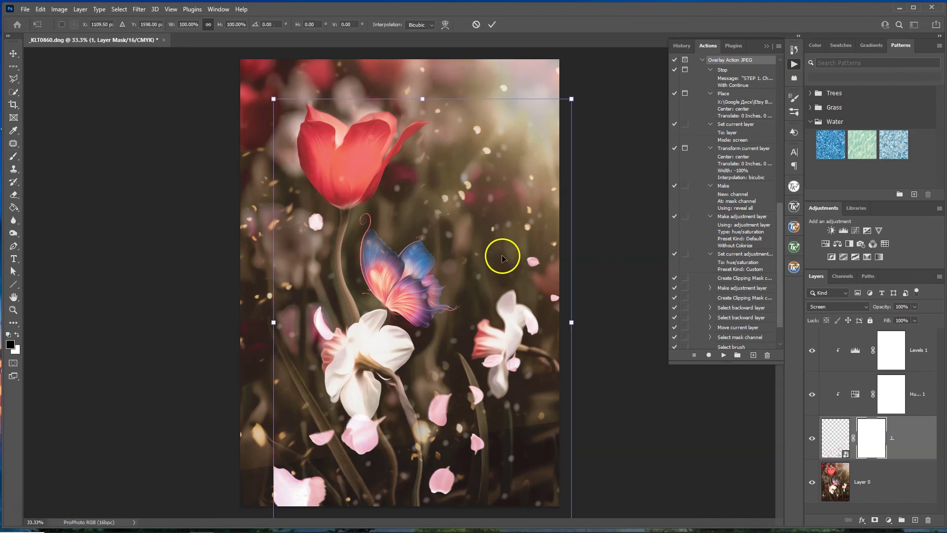
pyautogui.rightClick(433, 209)
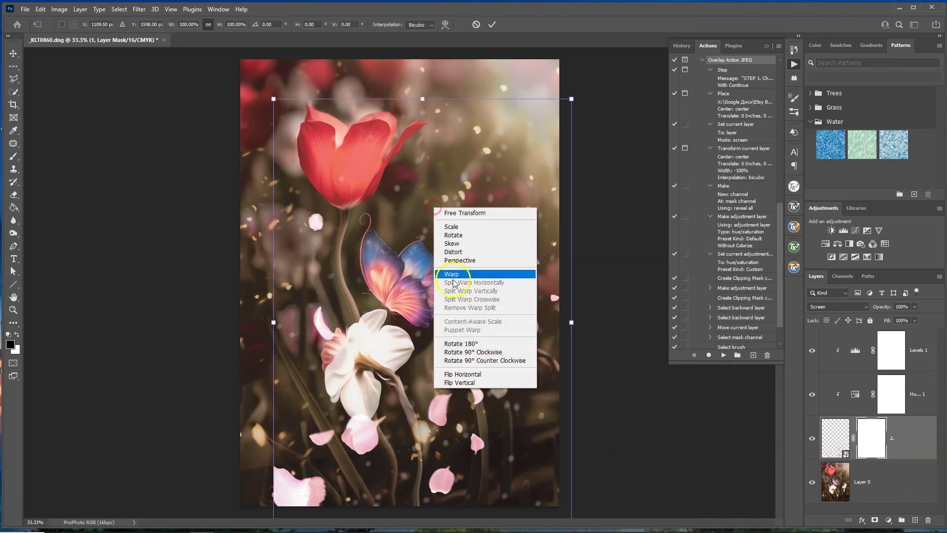
pyautogui.click(464, 376)
pyautogui.moveTo(430, 337); pyautogui.dragTo(375, 353)
pyautogui.moveTo(367, 355); pyautogui.dragTo(416, 328)
pyautogui.moveTo(559, 322); pyautogui.dragTo(523, 334)
pyautogui.press('Return')
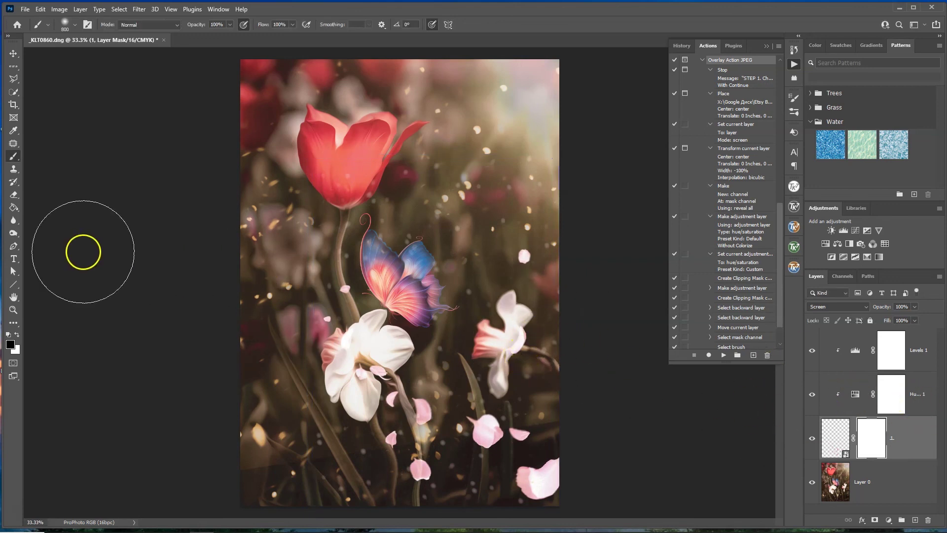
# Step: Paint black on the petal overlay's mask to hide the petals around the right daffodil, the left white flower and the area below the butterfly
pyautogui.moveTo(521, 272)
pyautogui.mouseDown()
pyautogui.moveTo(505, 291)
pyautogui.moveTo(426, 315)
pyautogui.moveTo(476, 338)
pyautogui.mouseUp()
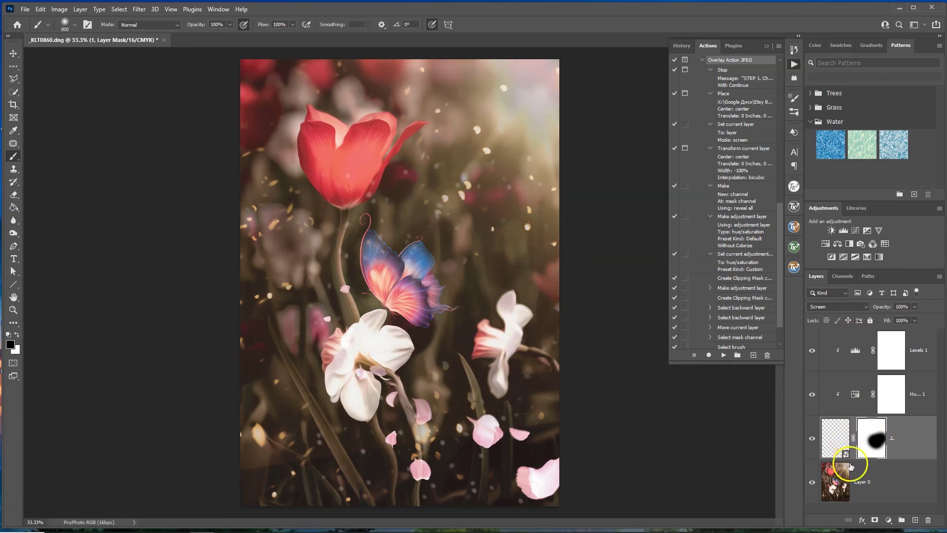
pyautogui.click(812, 483)
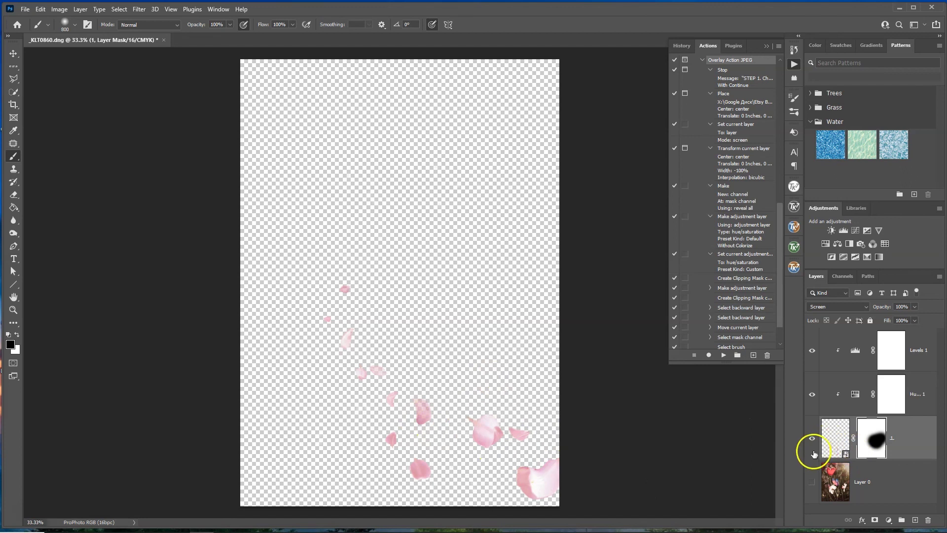
pyautogui.click(812, 488)
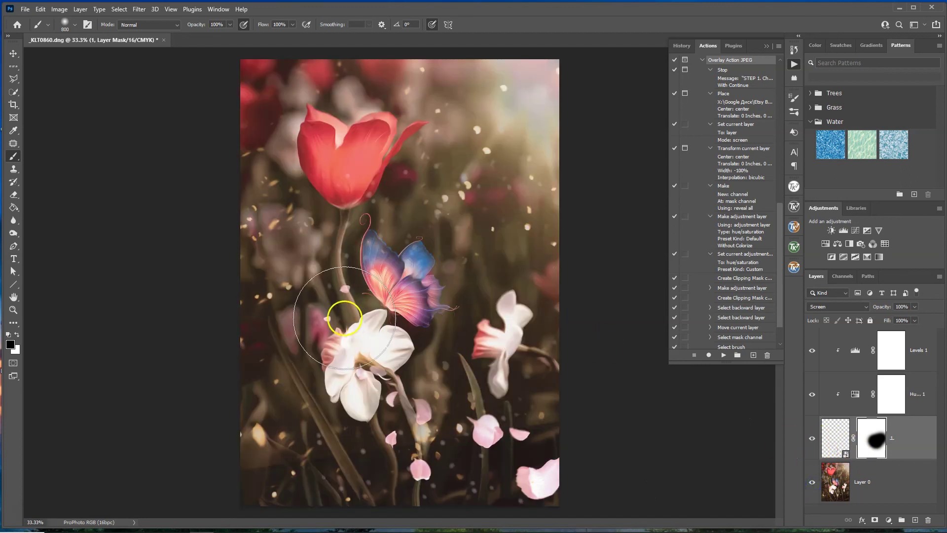
pyautogui.moveTo(335, 304); pyautogui.dragTo(330, 291)
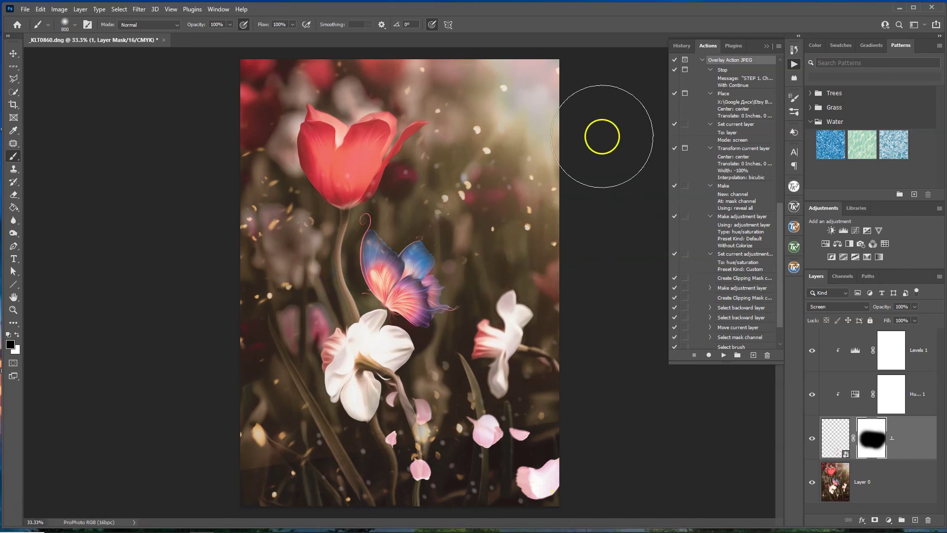
# Step: Flatten the image and open it in the Camera Raw Filter
pyautogui.click(80, 9)
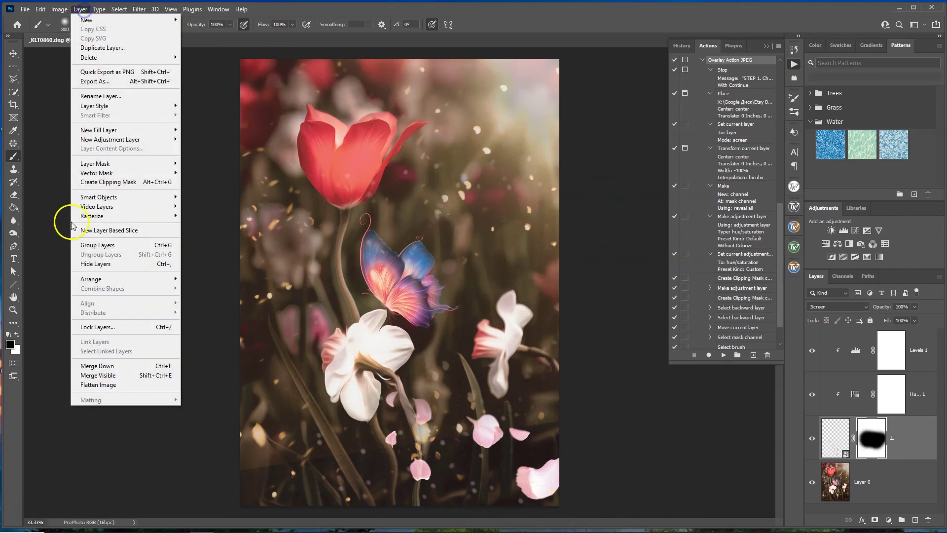
pyautogui.click(98, 385)
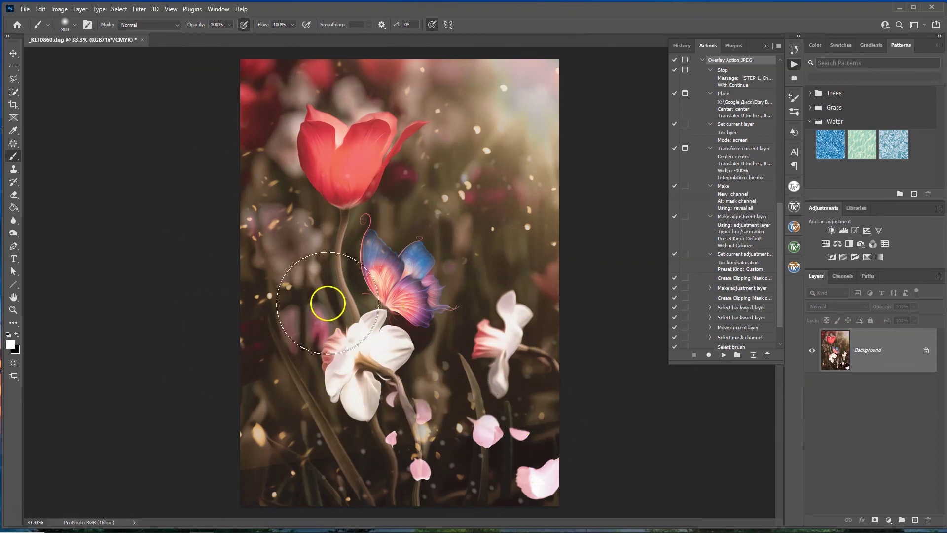
pyautogui.click(136, 10)
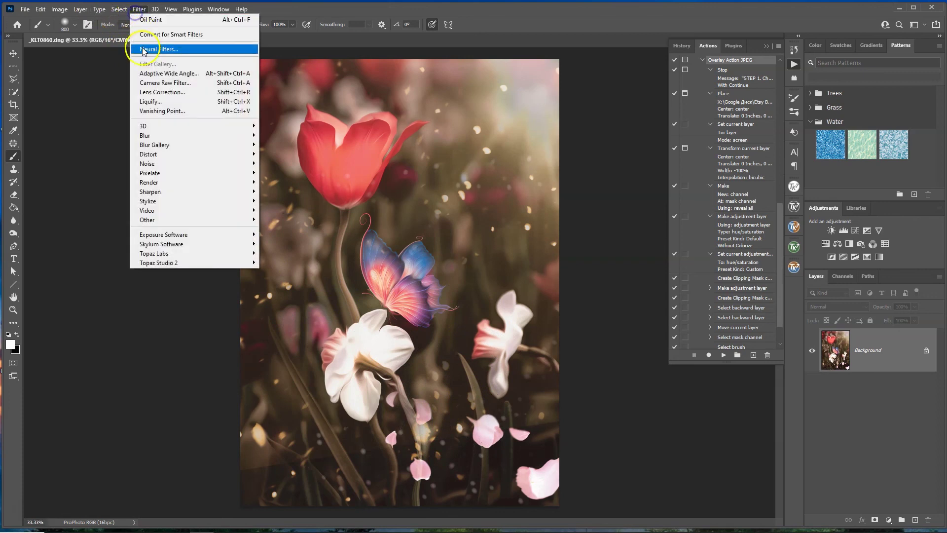
pyautogui.click(151, 95)
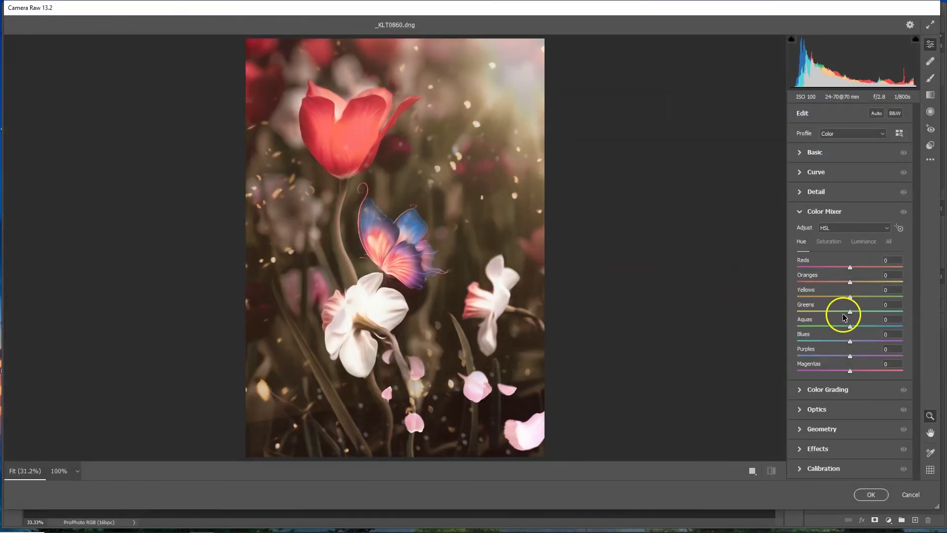
# Step: Start a radial filter and reset its Exposure, Contrast, Highlights, Shadows, Blacks and Dehaze adjustments to 0
pyautogui.click(935, 113)
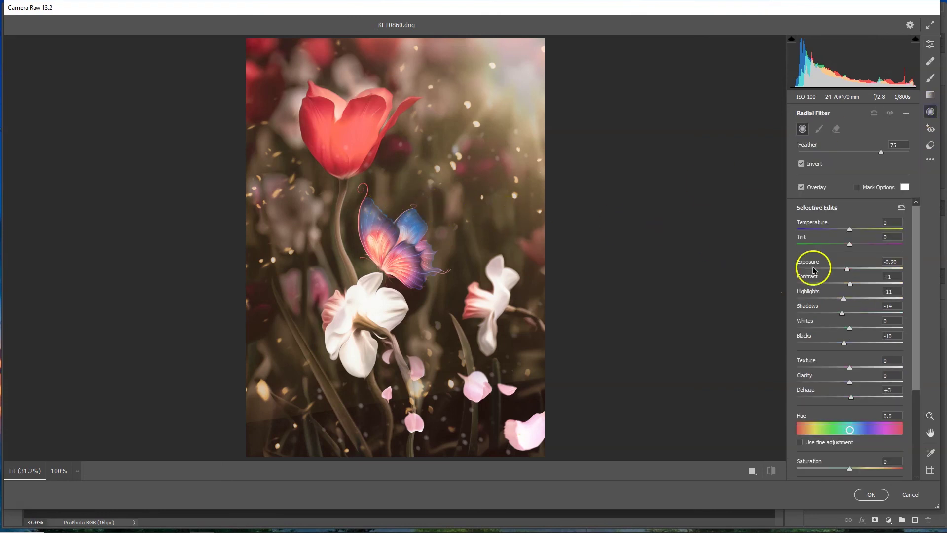
pyautogui.doubleClick(848, 269)
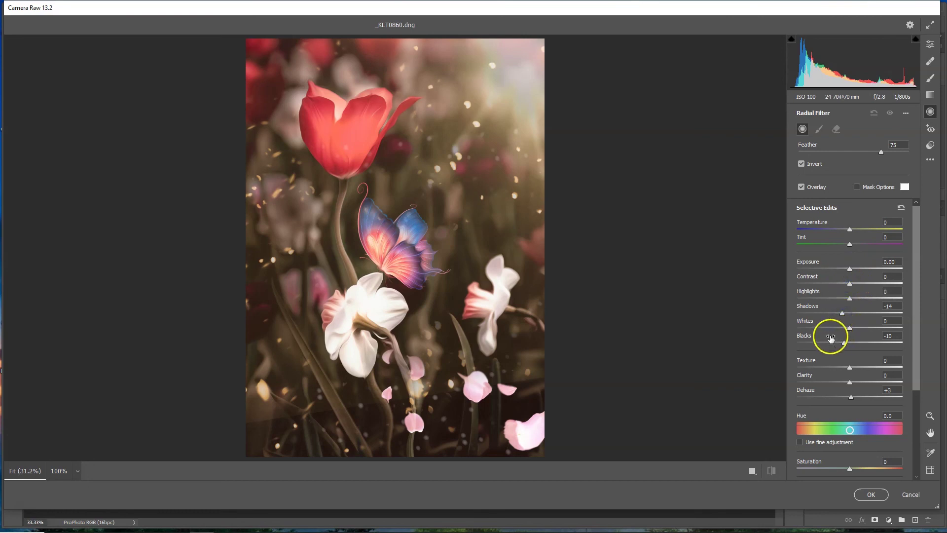
pyautogui.press('alt')
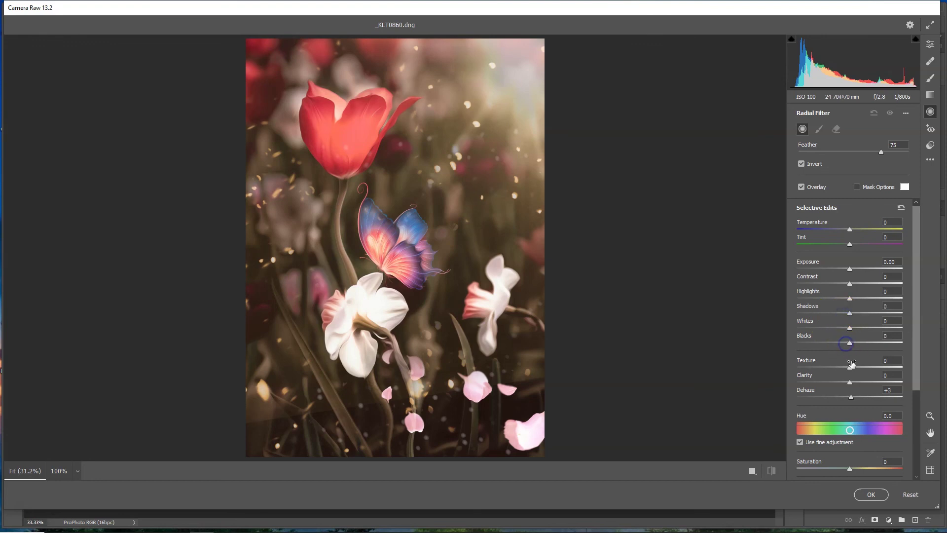
pyautogui.doubleClick(851, 399)
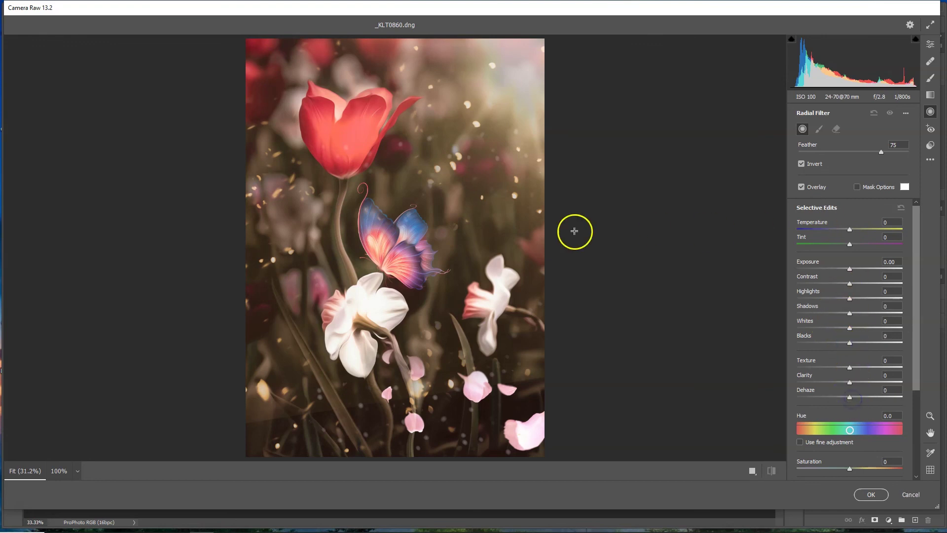
# Step: Draw a radial filter ellipse around the tulip, butterfly and white daffodils, narrow it, and tilt it counterclockwise to follow the flowers
pyautogui.moveTo(376, 229); pyautogui.dragTo(478, 355)
pyautogui.moveTo(430, 273); pyautogui.dragTo(459, 275)
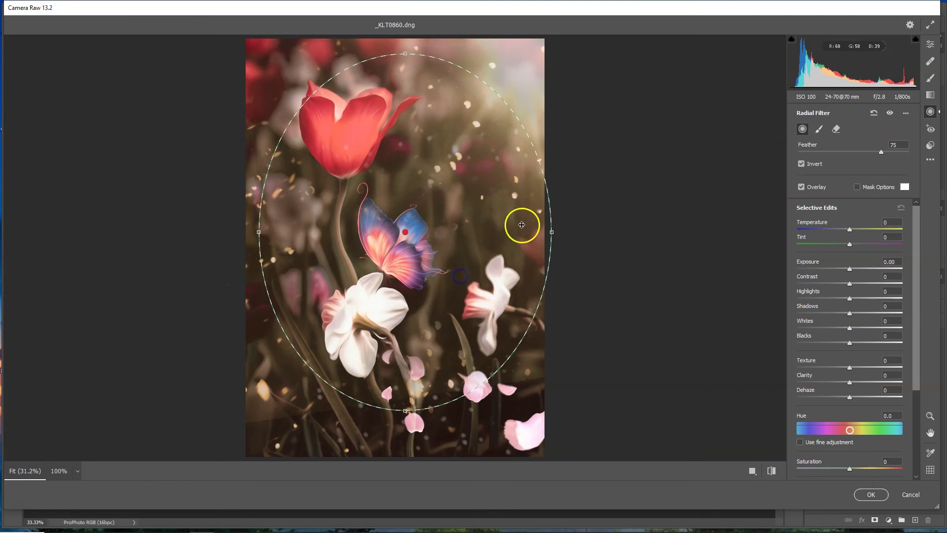
pyautogui.moveTo(548, 232); pyautogui.dragTo(525, 234)
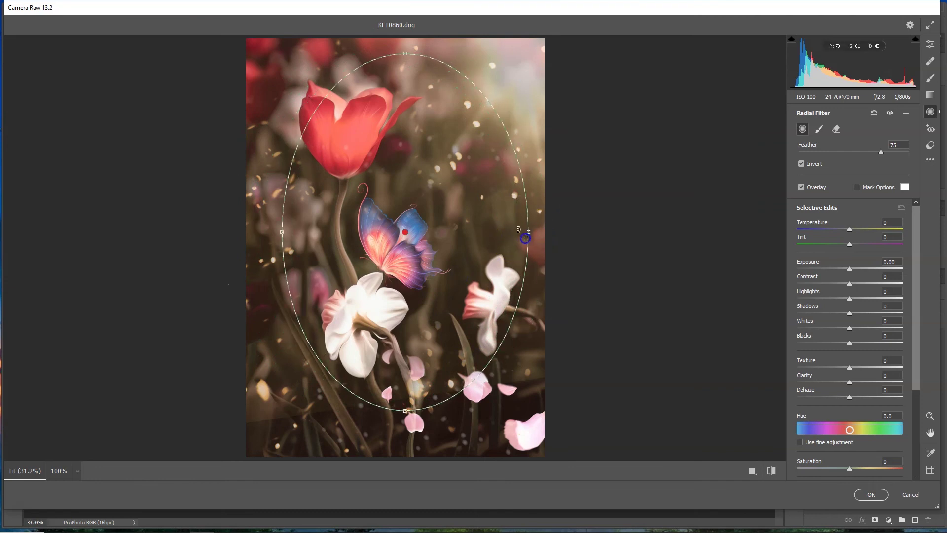
pyautogui.moveTo(534, 194); pyautogui.dragTo(460, 161)
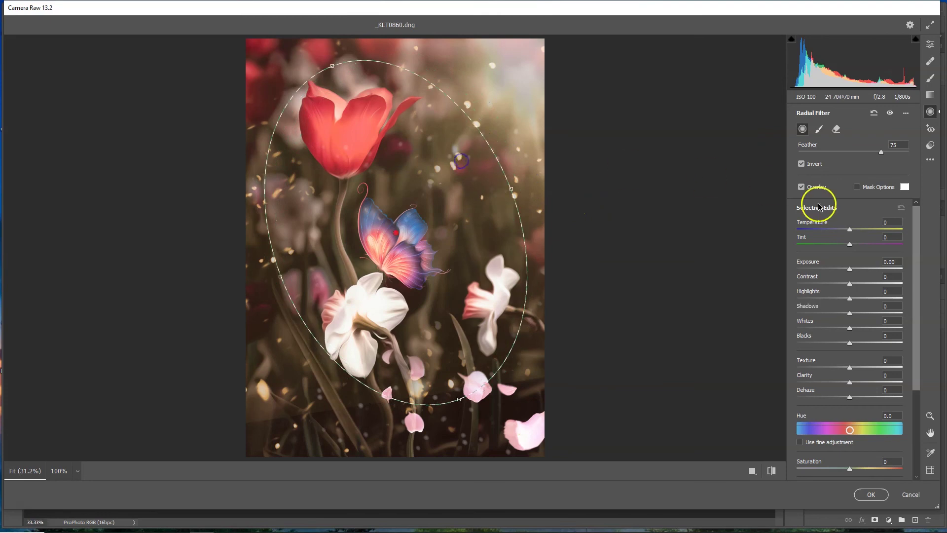
# Step: Set the radial filter's Exposure to -0.35, Dehaze to +3 and Feather to 83
pyautogui.moveTo(852, 270)
pyautogui.mouseDown()
pyautogui.moveTo(837, 271)
pyautogui.moveTo(846, 271)
pyautogui.mouseUp()
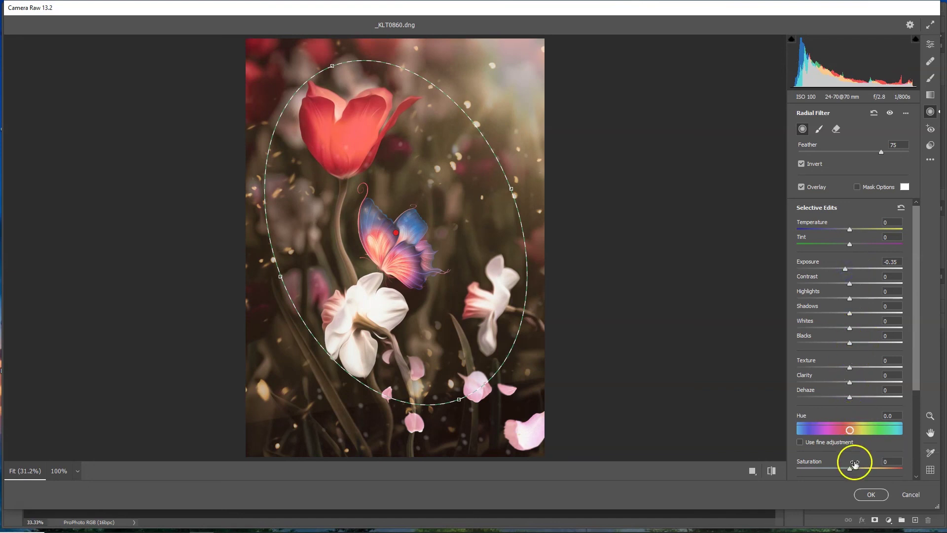
pyautogui.scroll(-2, 863, 441)
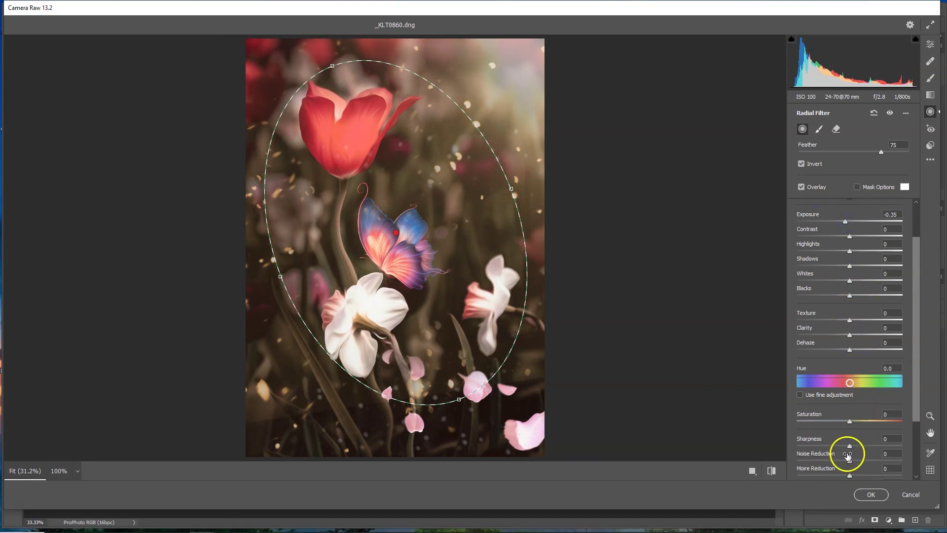
pyautogui.scroll(-2, 862, 438)
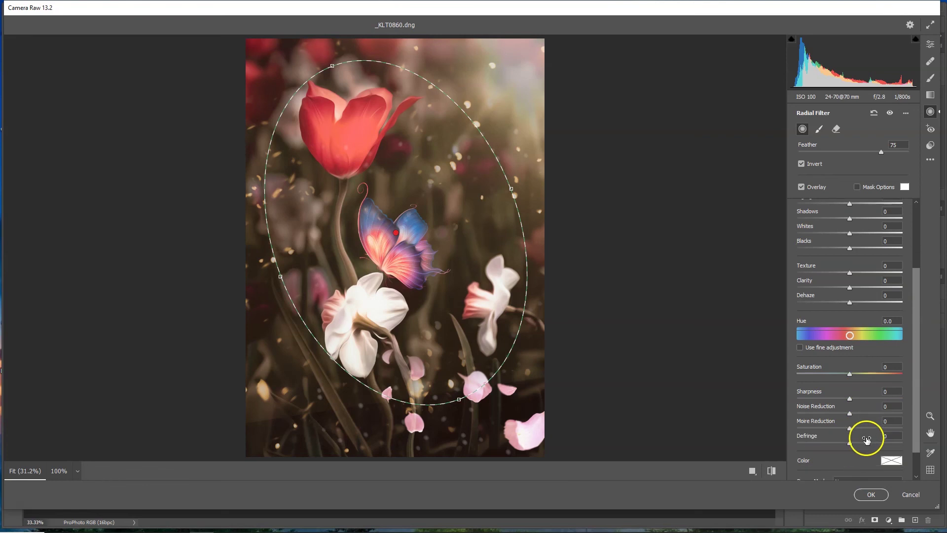
pyautogui.scroll(-1, 867, 439)
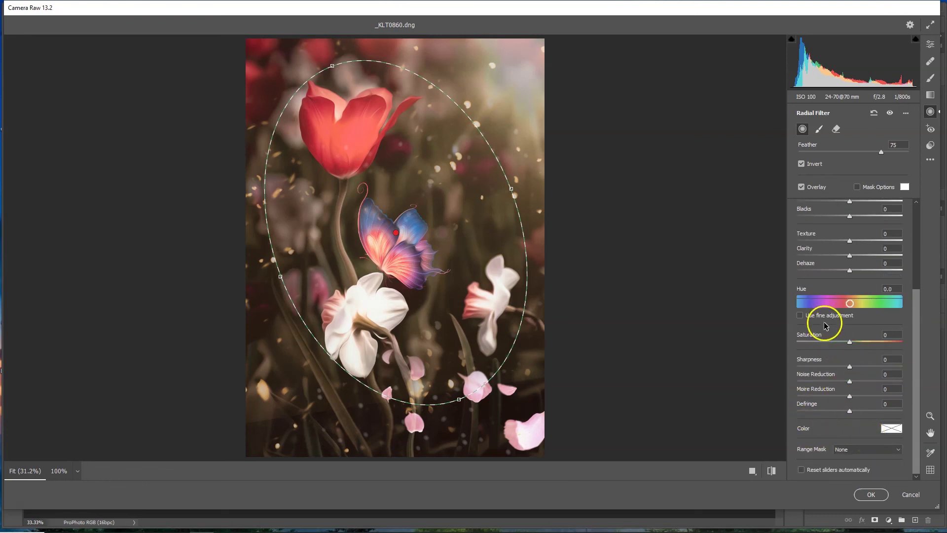
pyautogui.scroll(1, 831, 306)
pyautogui.scroll(2, 867, 274)
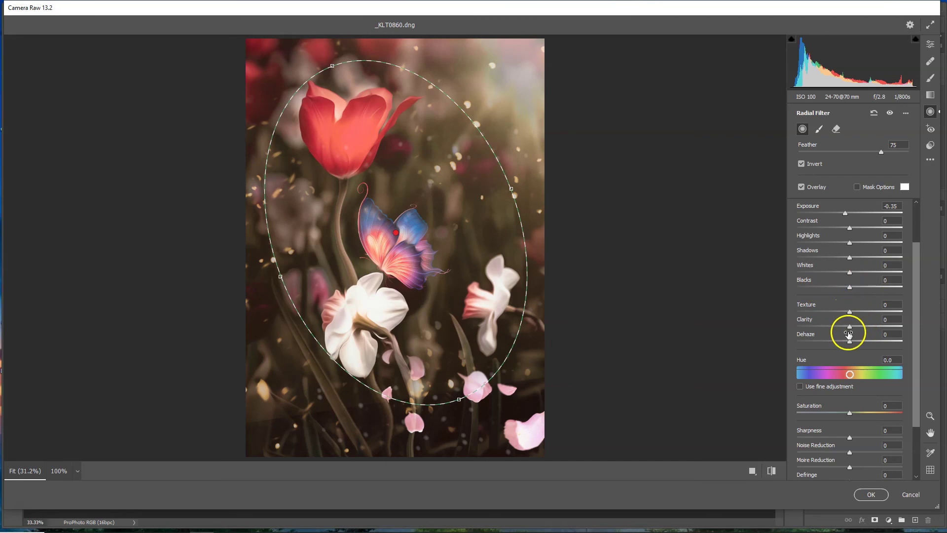
pyautogui.moveTo(847, 345); pyautogui.dragTo(852, 346)
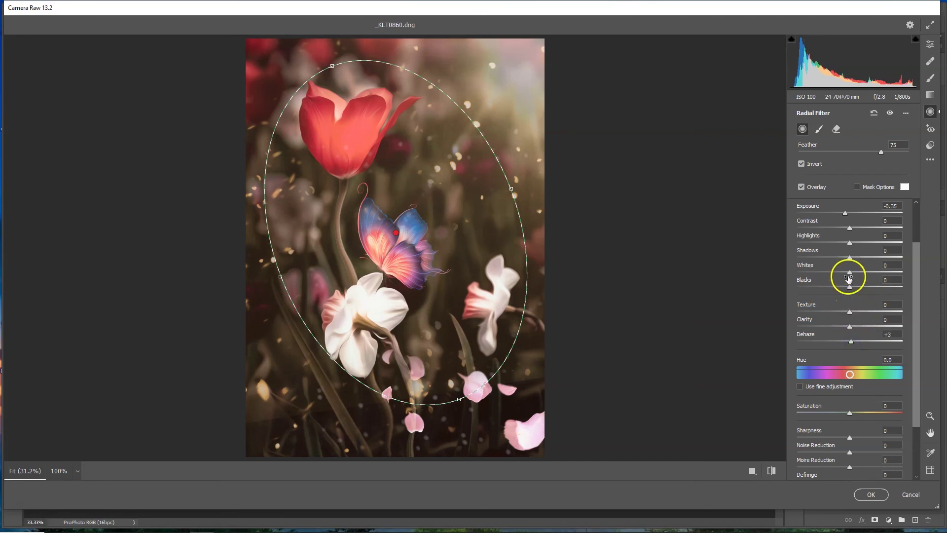
pyautogui.scroll(2, 849, 278)
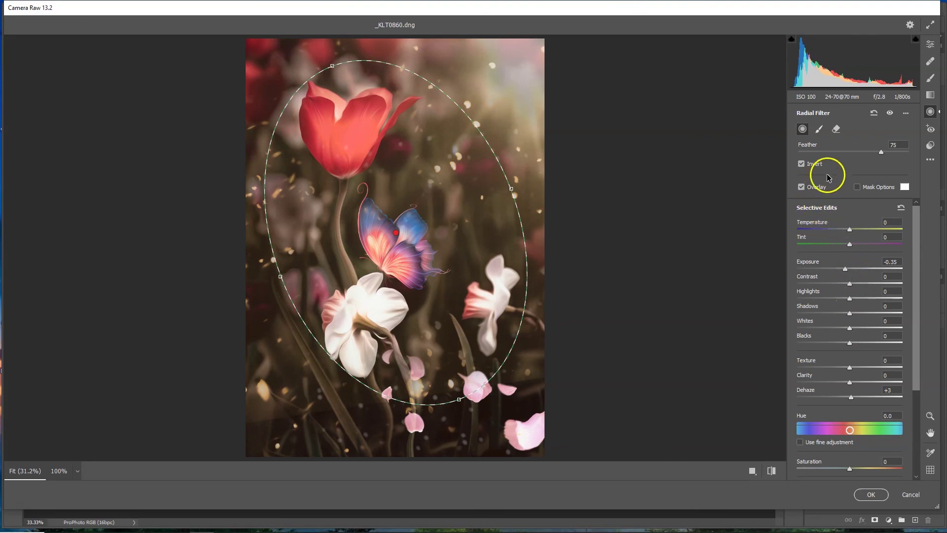
pyautogui.moveTo(886, 149); pyautogui.dragTo(872, 155)
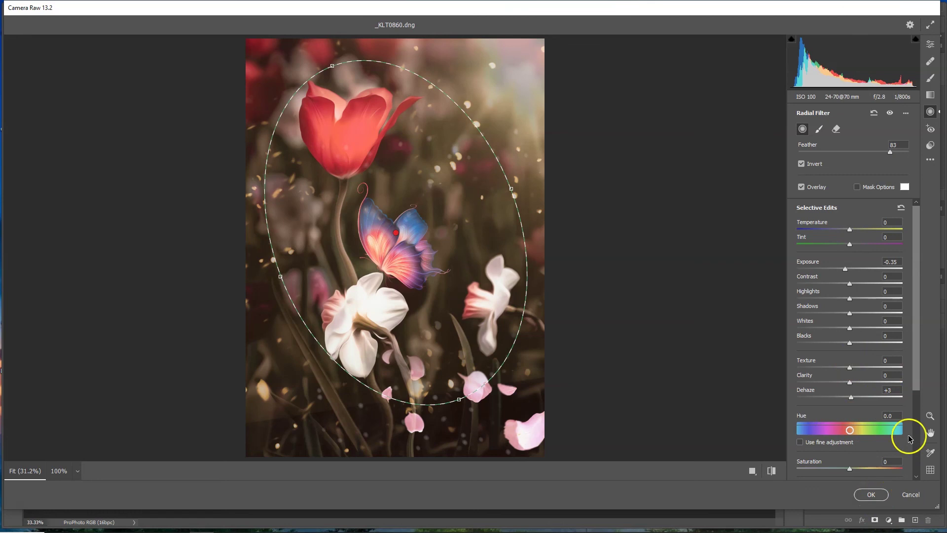
# Step: Set the basic adjustments to Temperature +4, Tint +21, Clarity +12 and Vibrance +20, and apply the Camera Raw Filter
pyautogui.click(930, 44)
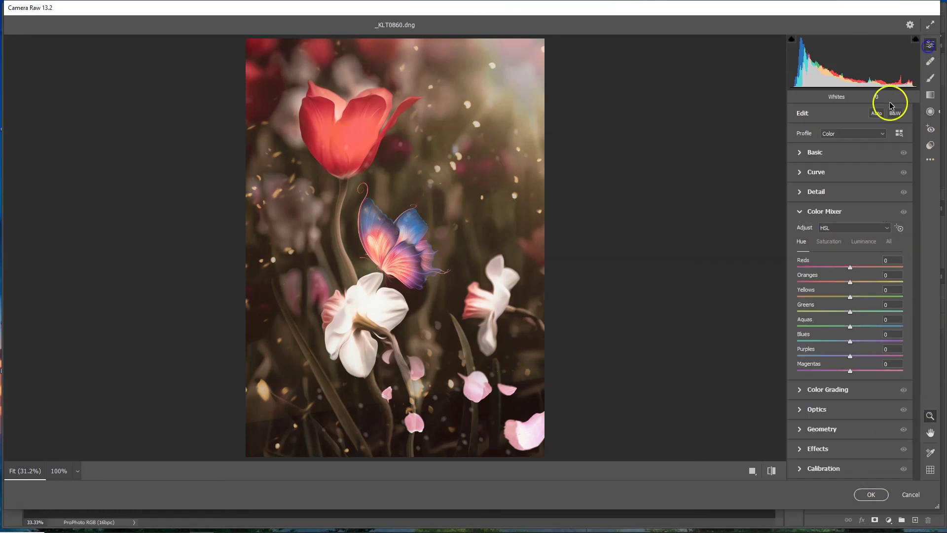
pyautogui.click(811, 156)
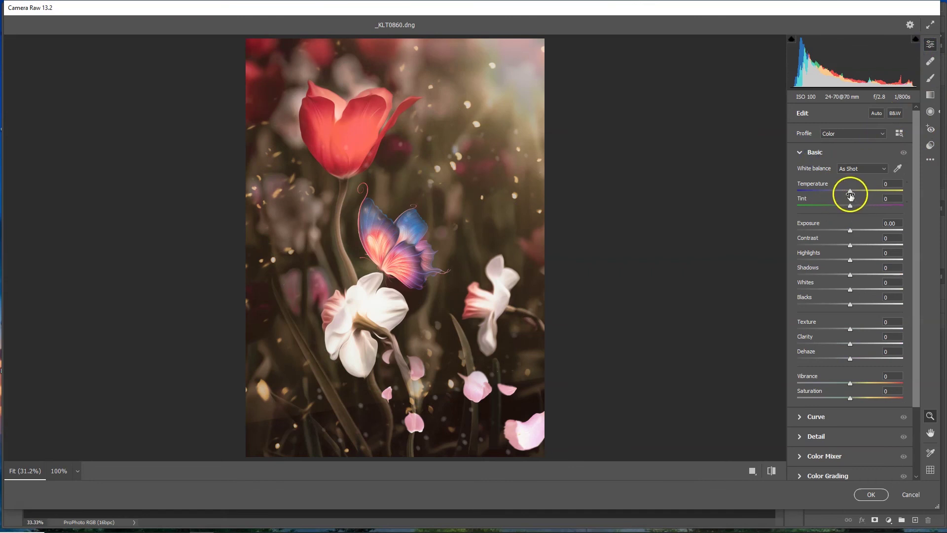
pyautogui.moveTo(849, 194)
pyautogui.mouseDown()
pyautogui.moveTo(842, 193)
pyautogui.moveTo(857, 193)
pyautogui.moveTo(849, 192)
pyautogui.mouseUp()
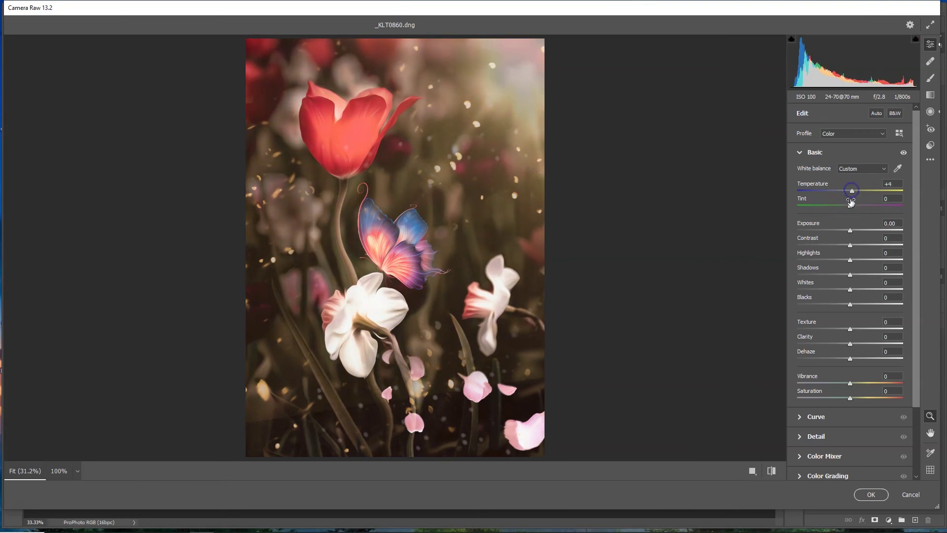
pyautogui.moveTo(842, 210); pyautogui.dragTo(857, 207)
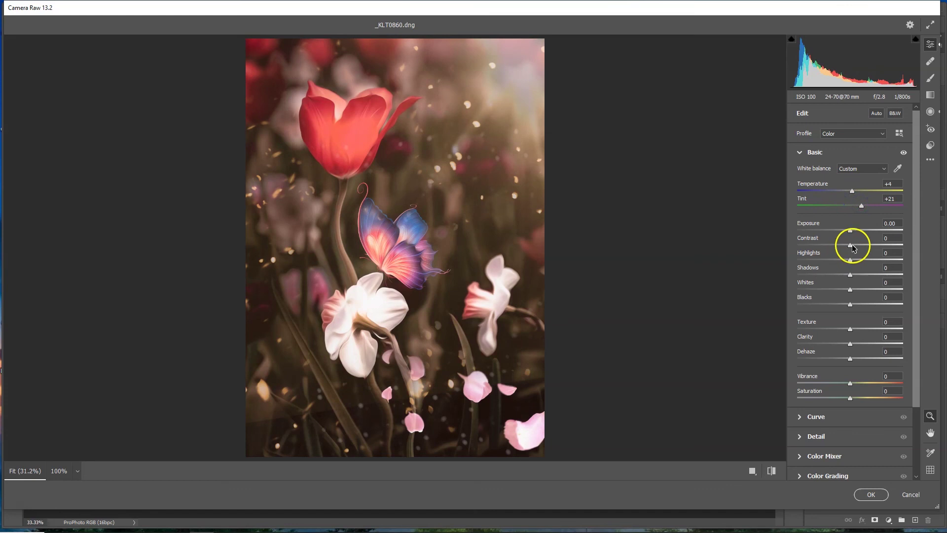
pyautogui.moveTo(852, 344)
pyautogui.mouseDown()
pyautogui.moveTo(867, 340)
pyautogui.moveTo(857, 342)
pyautogui.mouseUp()
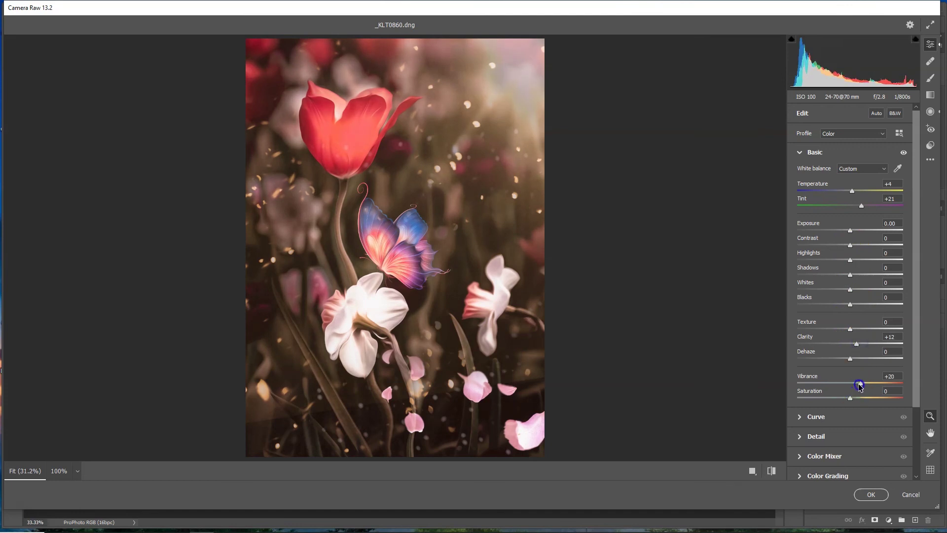
pyautogui.click(869, 494)
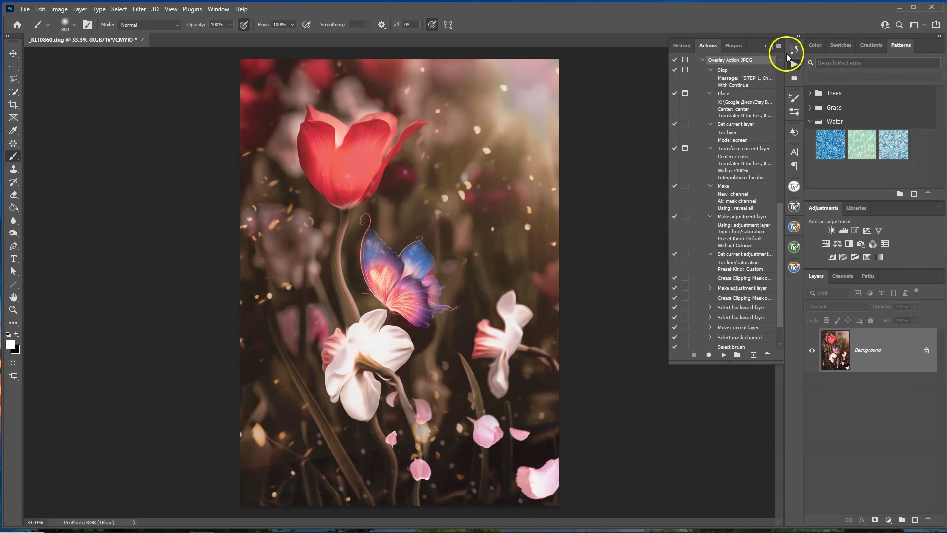
# Step: Review the image's history states and take a history snapshot of the finished artwork
pyautogui.click(683, 46)
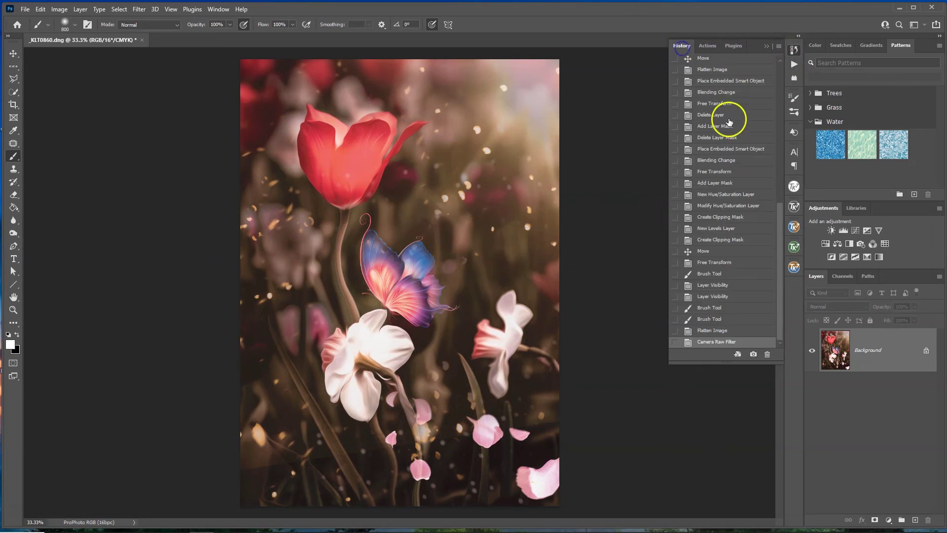
pyautogui.scroll(10, 730, 126)
pyautogui.scroll(3, 731, 129)
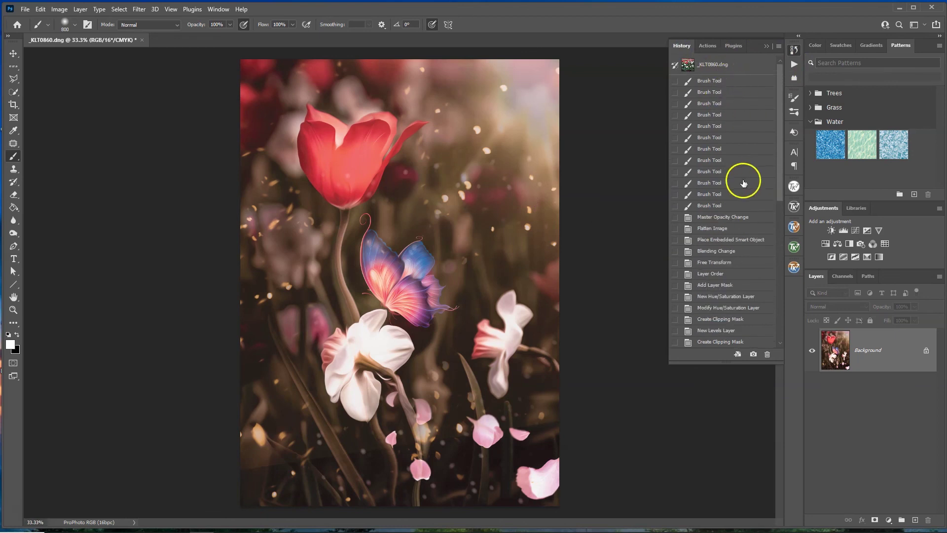
pyautogui.scroll(-7, 745, 186)
pyautogui.scroll(-3, 733, 296)
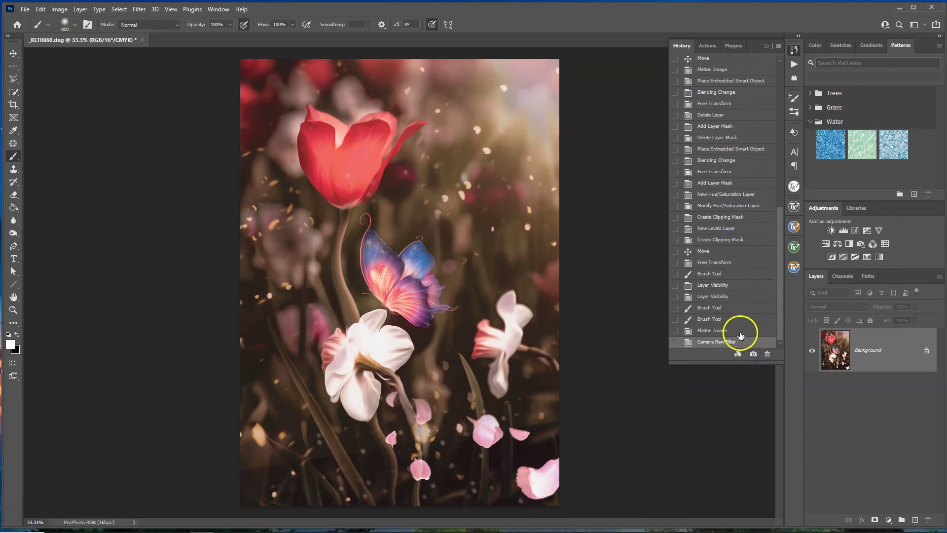
# Step: Compare the original _KLT0860.dng state with the snapshot of the finished artwork, leaving the snapshot active
pyautogui.moveTo(783, 228); pyautogui.dragTo(786, 86)
pyautogui.click(713, 71)
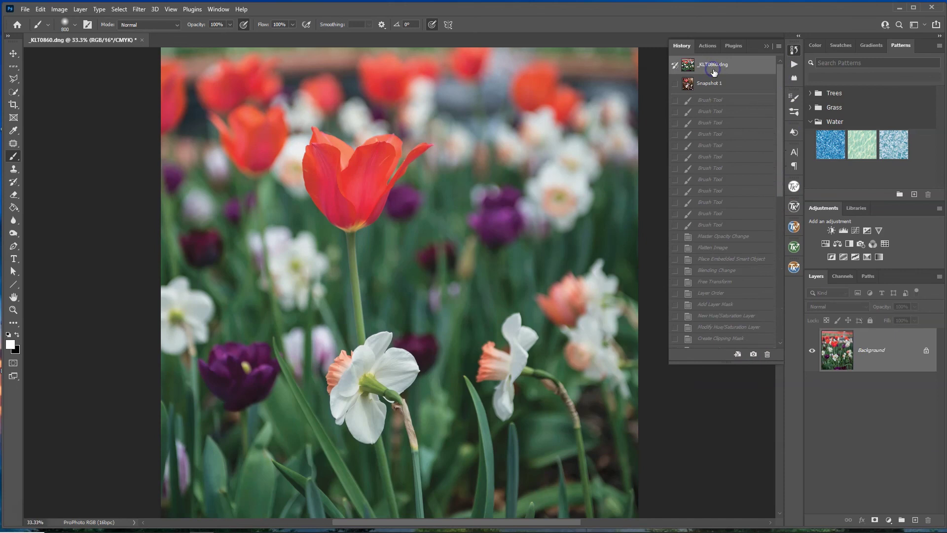
pyautogui.click(710, 85)
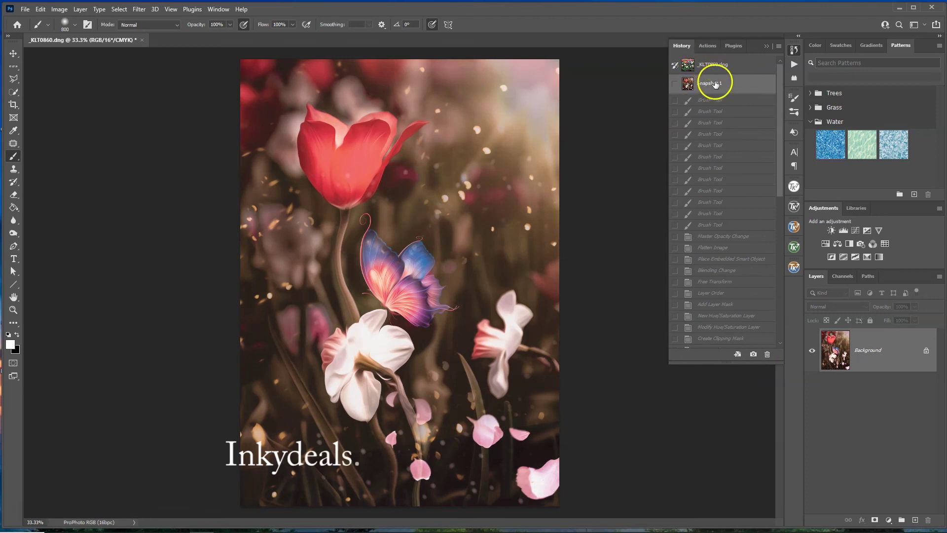
pyautogui.click(715, 70)
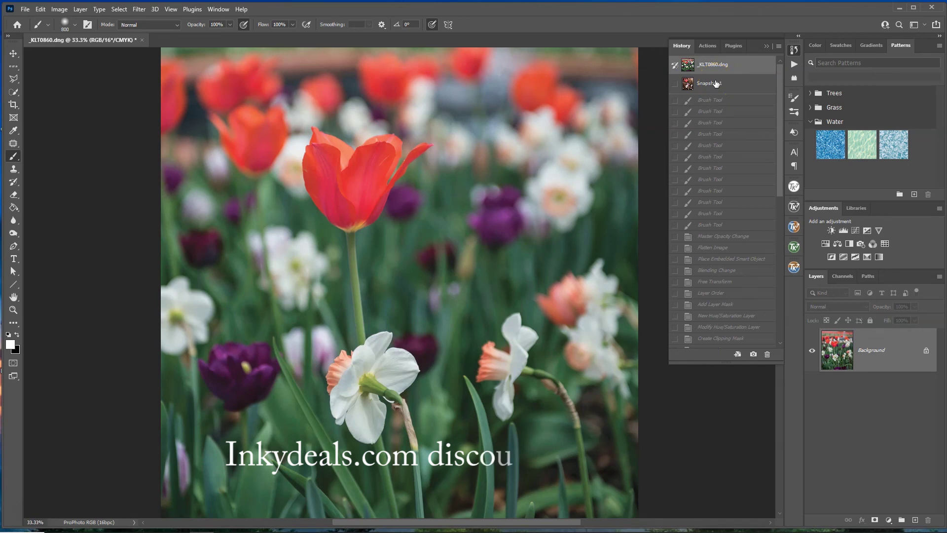
pyautogui.hotkey('ctrl', '-')
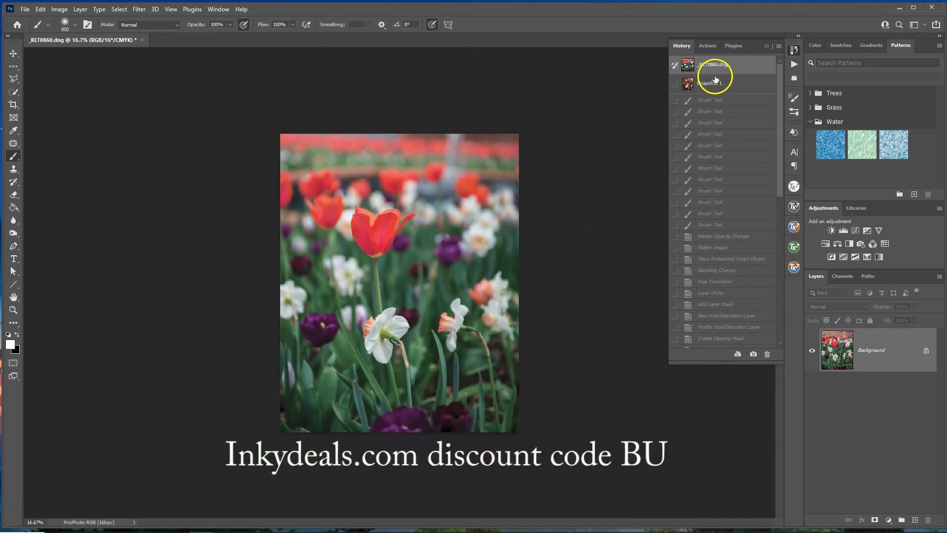
pyautogui.click(714, 84)
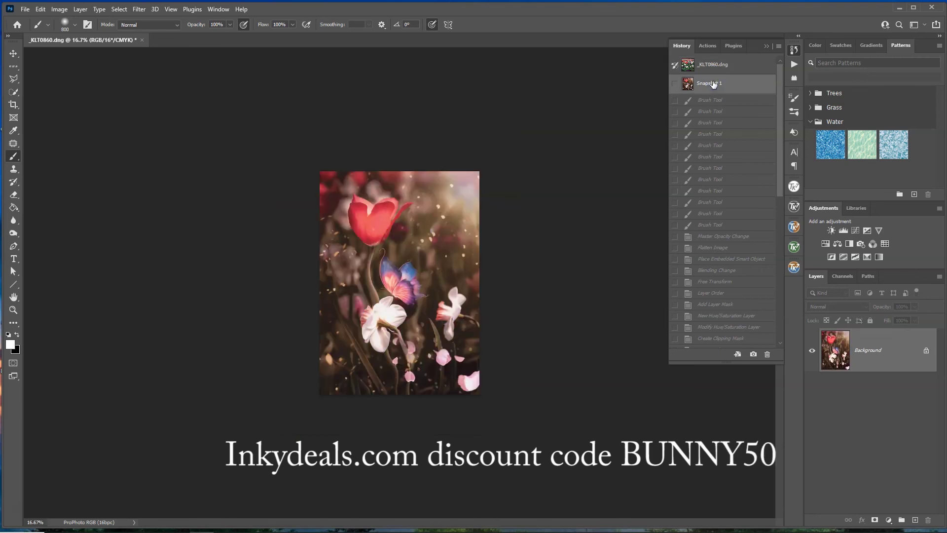
pyautogui.hotkey('ctrl', '+')
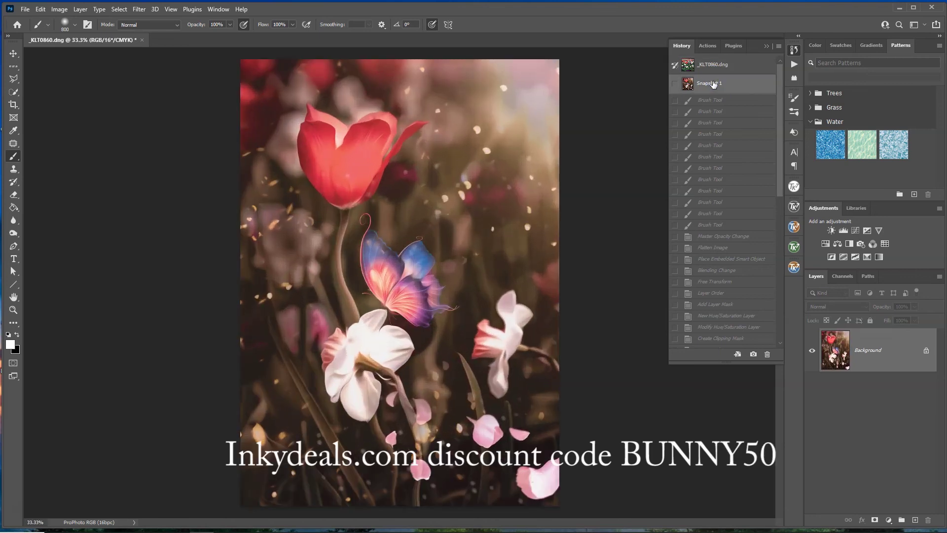